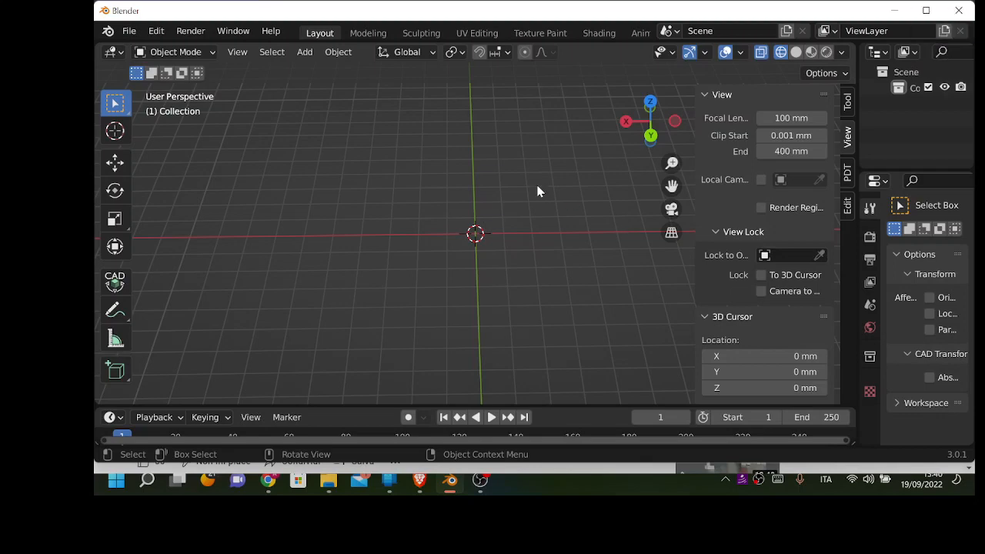
Add a cylinder mesh with 1 mm radius and 2 mm depth at the origin and duplicate it in place.
key("shift+a")
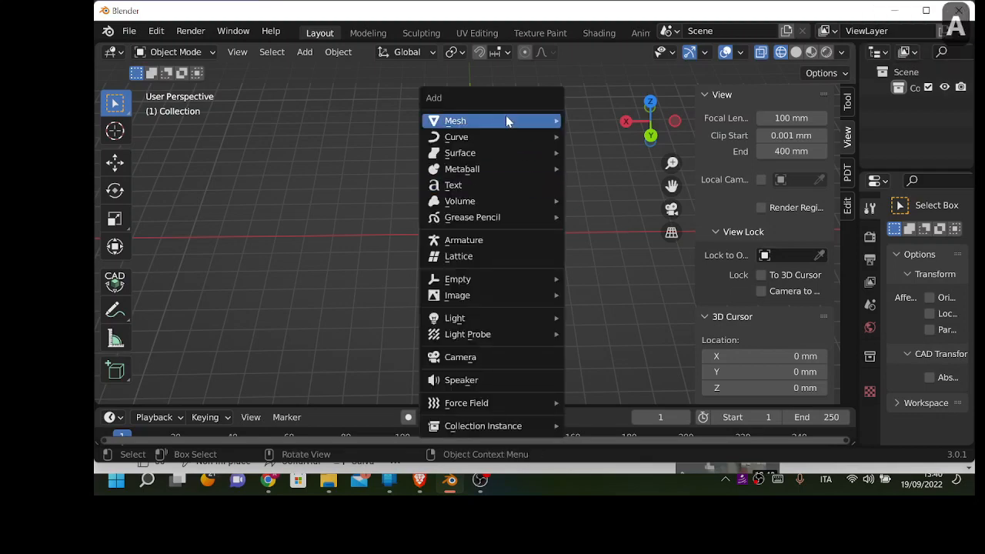
mouse_move(505, 121)
left_click(612, 197)
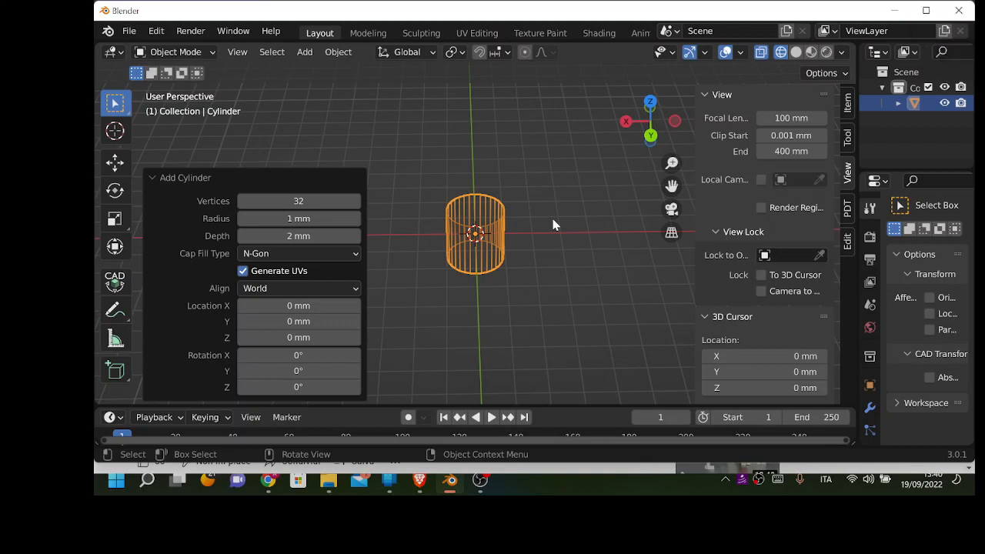
key("shift+d")
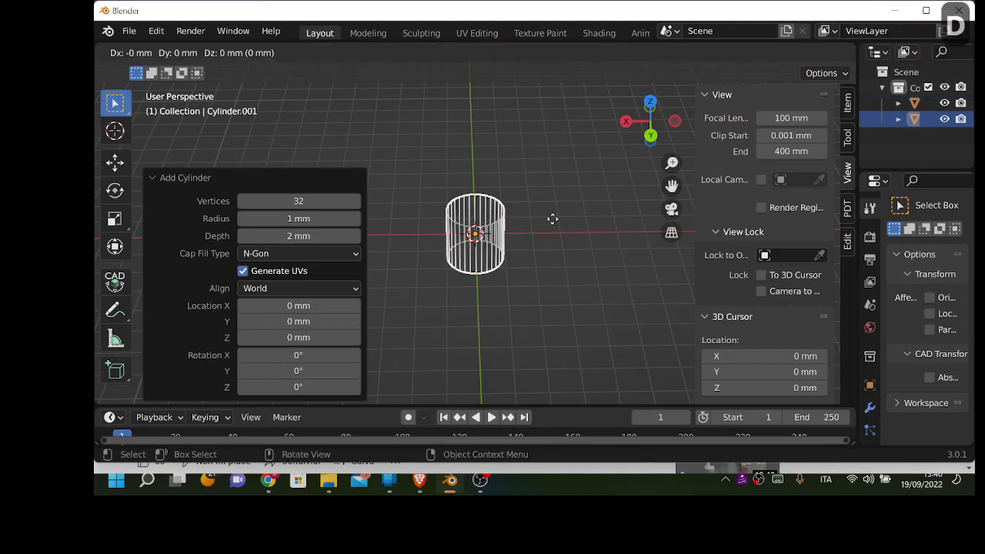
left_click(553, 223)
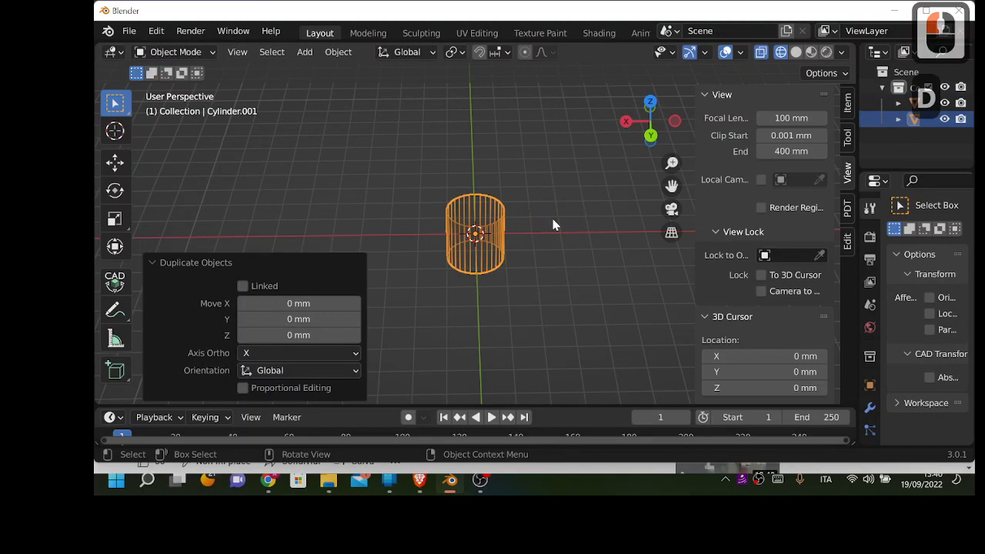
Widen the object list and rename the duplicated cylinder as "wire".
left_click(854, 134)
left_click_drag(854, 134, 755, 136)
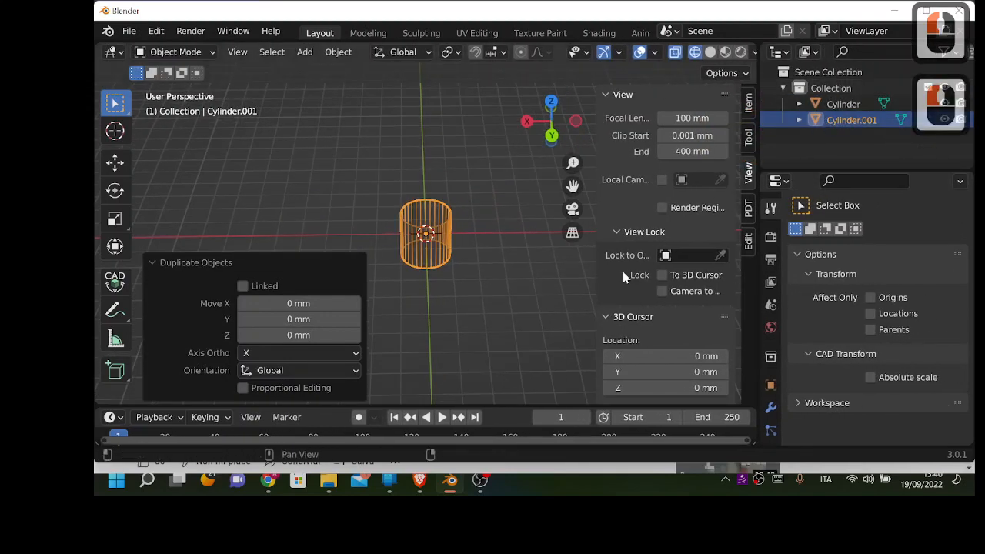
double_click(835, 121)
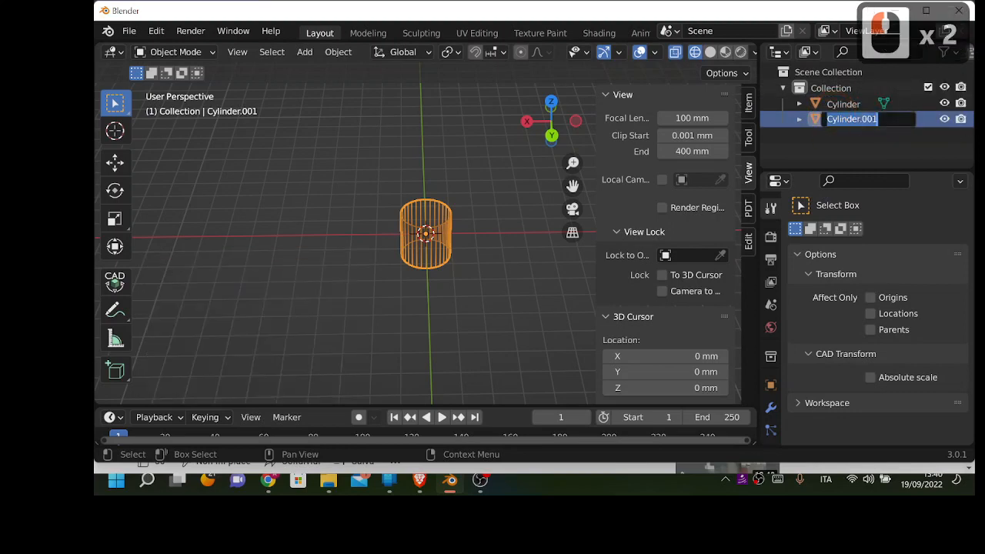
type("wire")
key("Return")
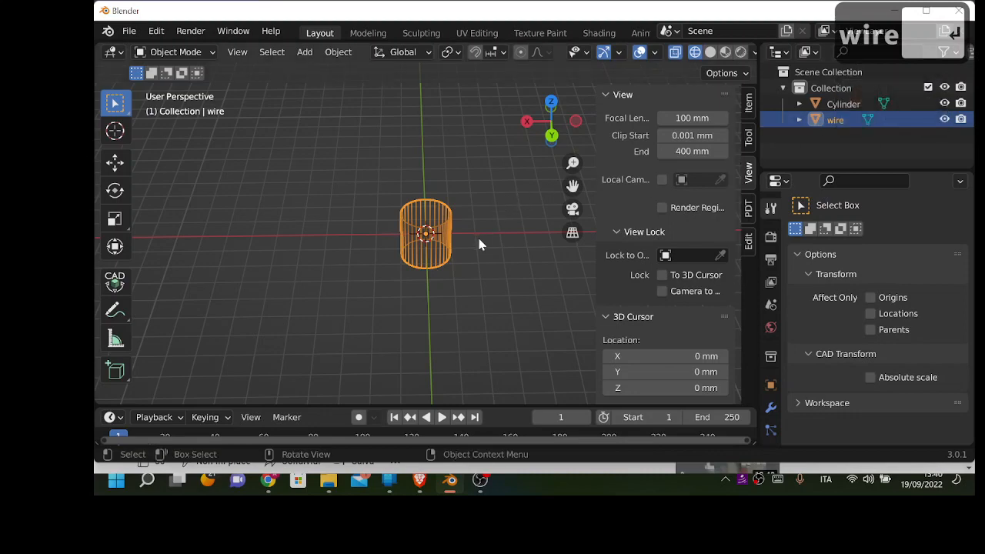
Scale the wire down uniformly in three passes, by factors of about 0.237, 0.406 and 0.781.
key("s")
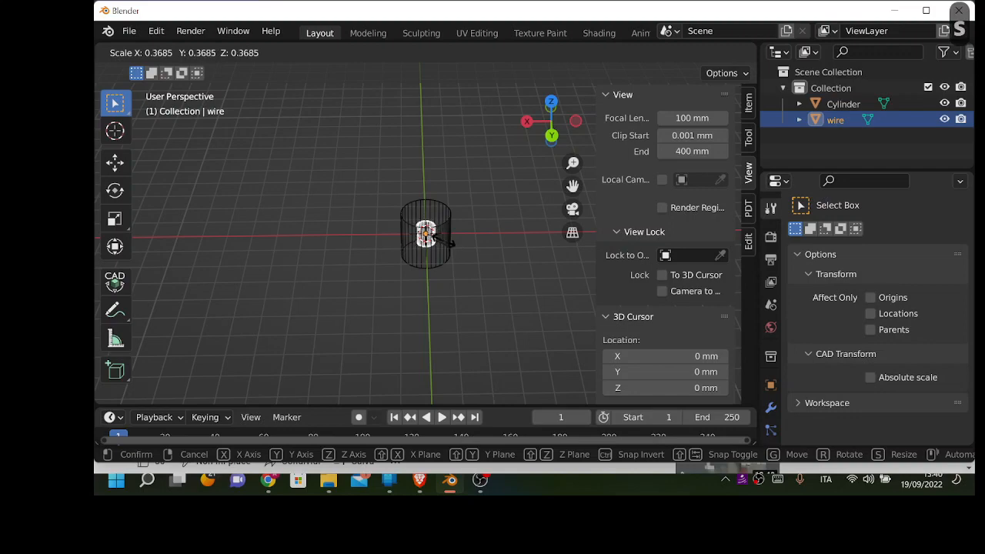
left_click(435, 234)
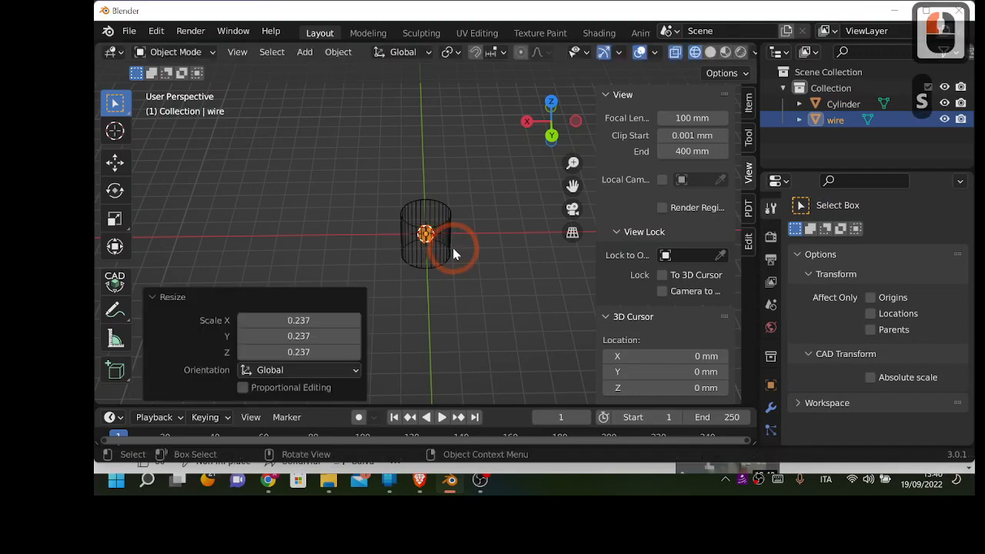
left_click(440, 234)
scroll(440, 235, "up", 7)
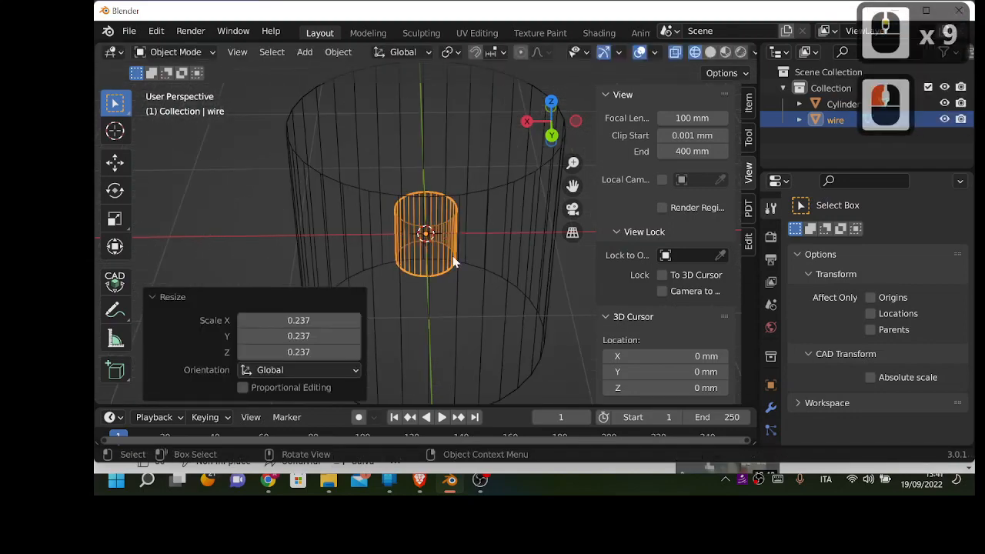
middle_click_drag(457, 247, 449, 284)
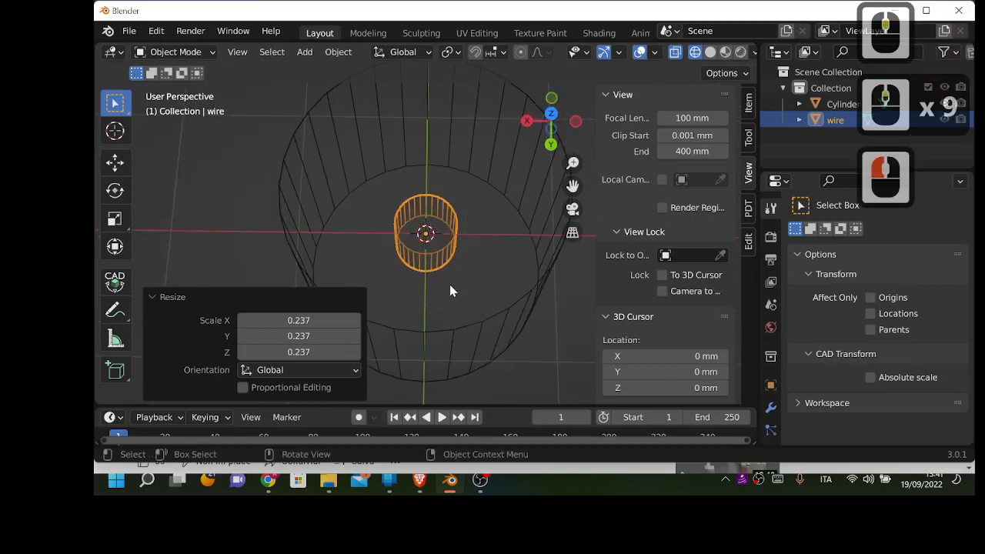
key("s")
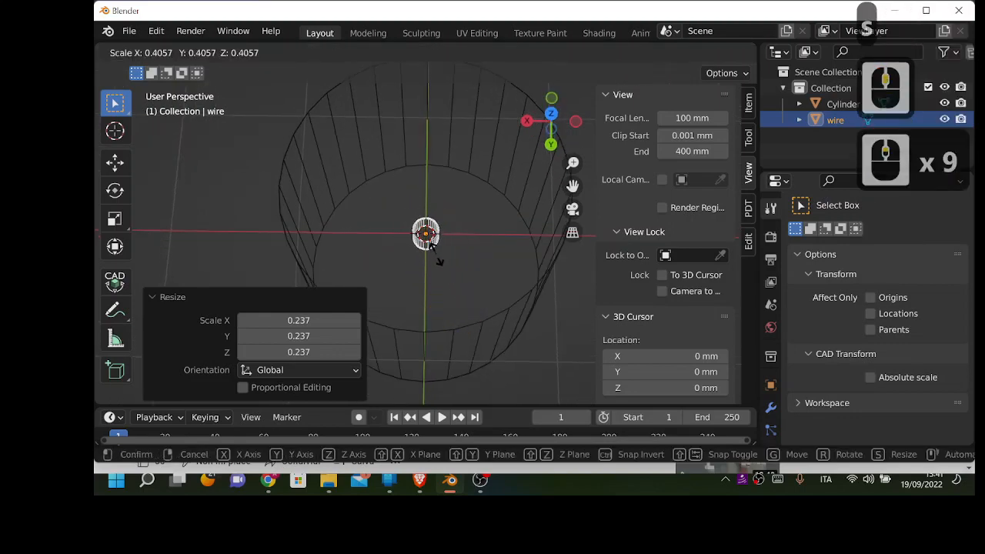
left_click(436, 259)
middle_click_drag(445, 262, 451, 311)
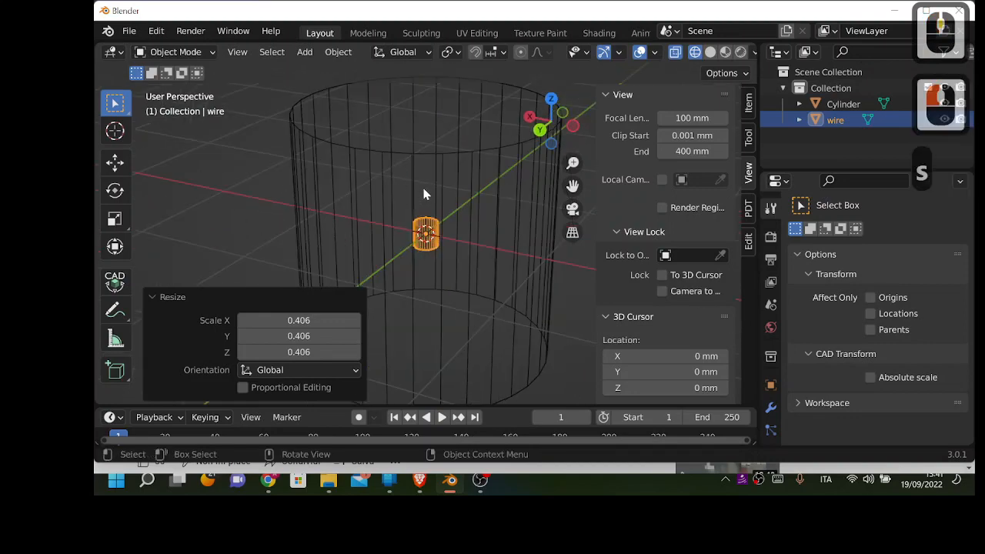
key("s")
left_click(452, 292)
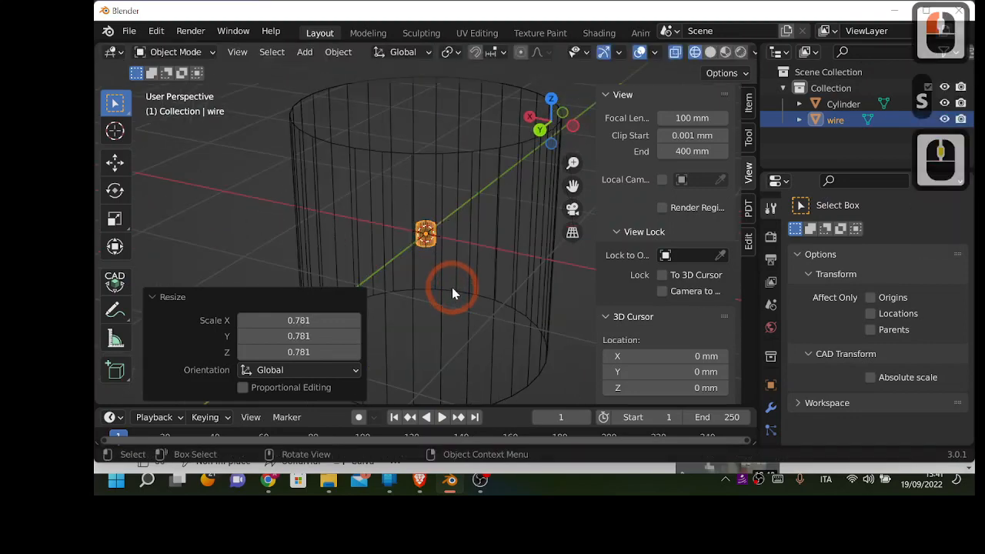
Scale the wire by a factor of 300 along the global Z axis.
scroll(452, 293, "down", 1)
scroll(452, 292, "down", 4)
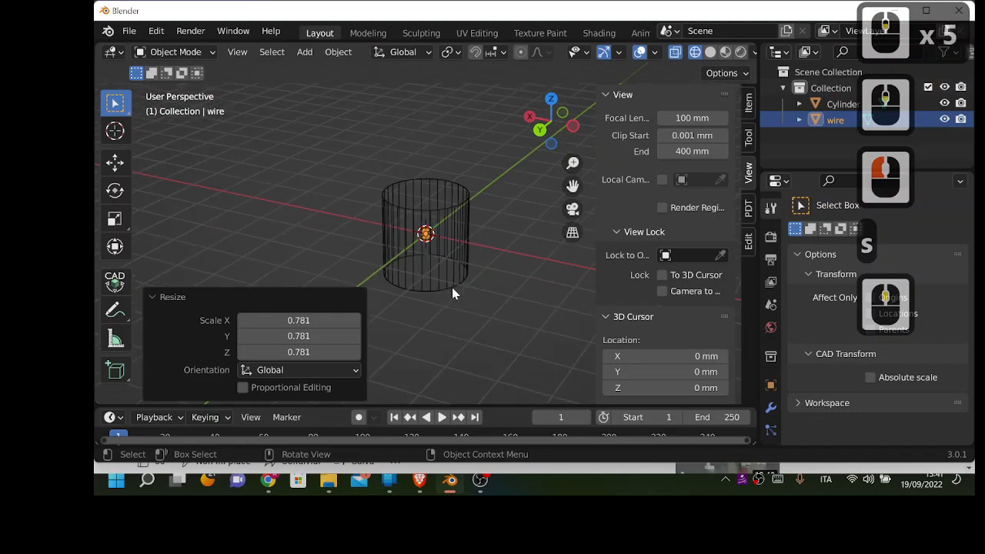
key("s")
key("z")
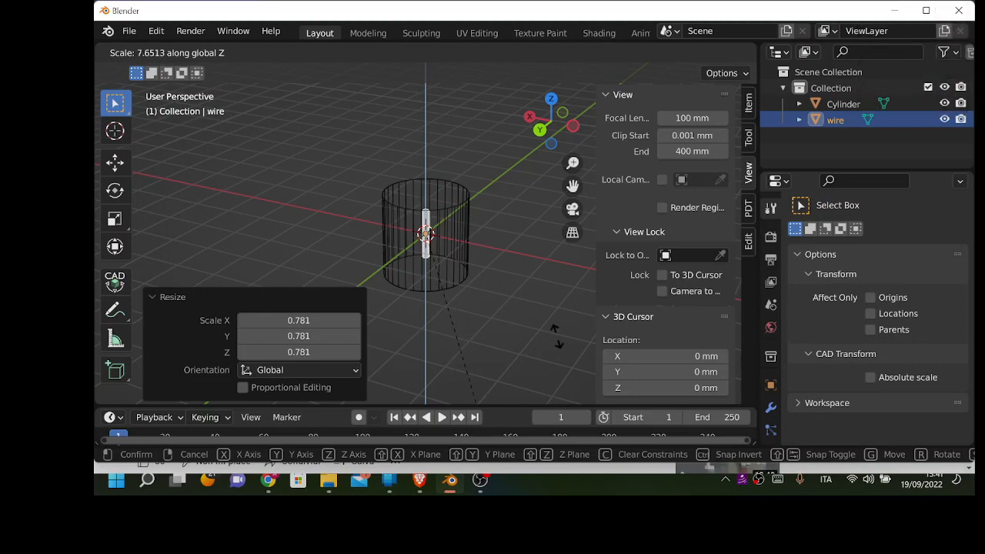
type("3")
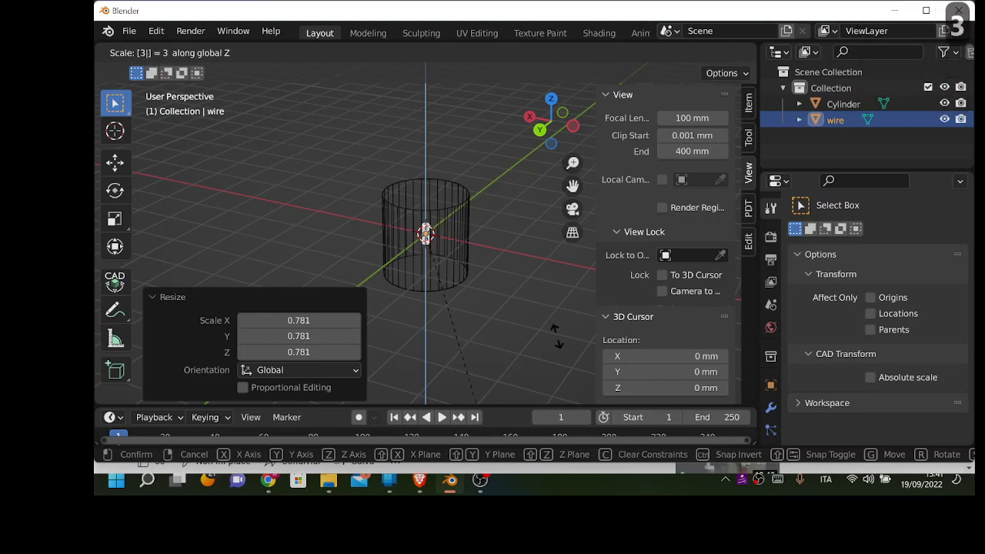
type("00")
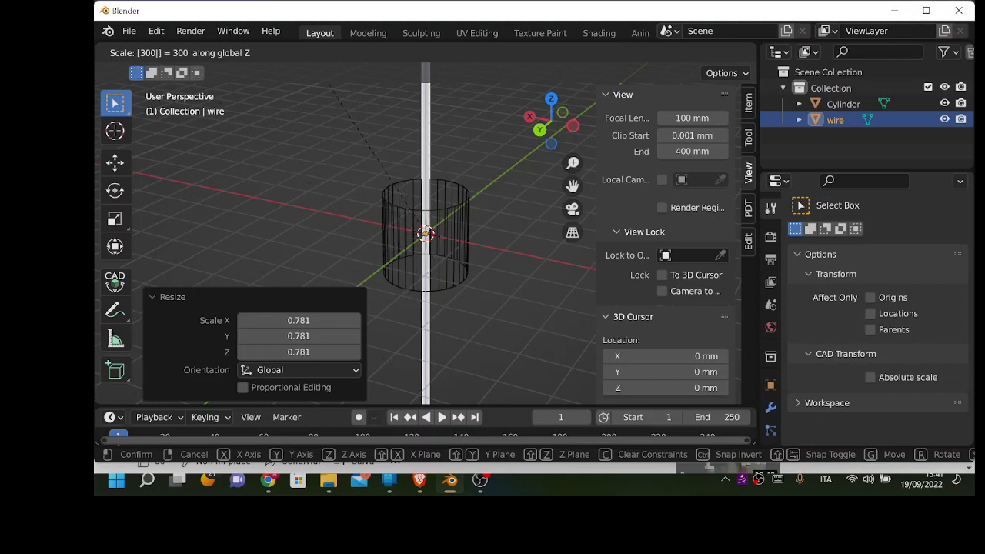
key("Return")
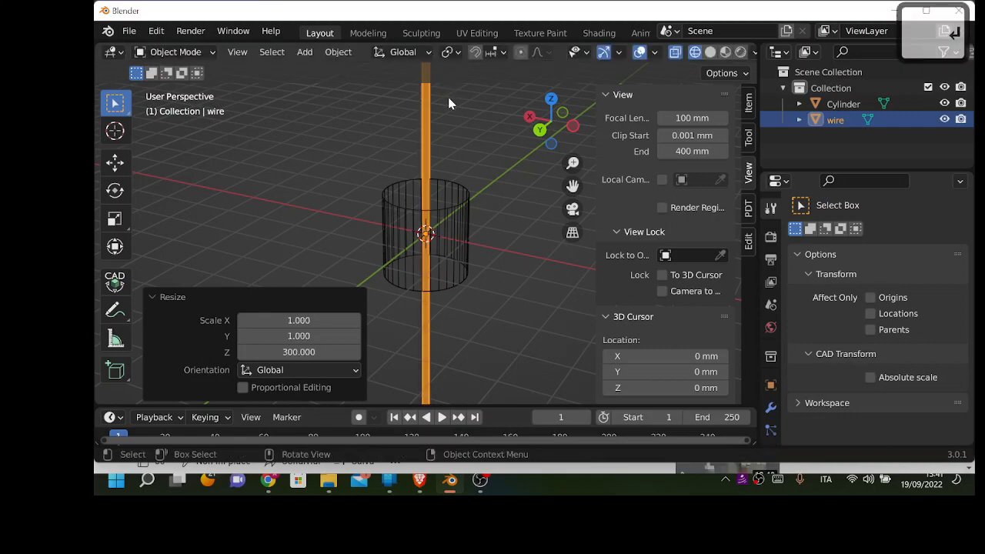
Try to add 300 loop cuts along the wire's length in Edit Mode.
key("Tab")
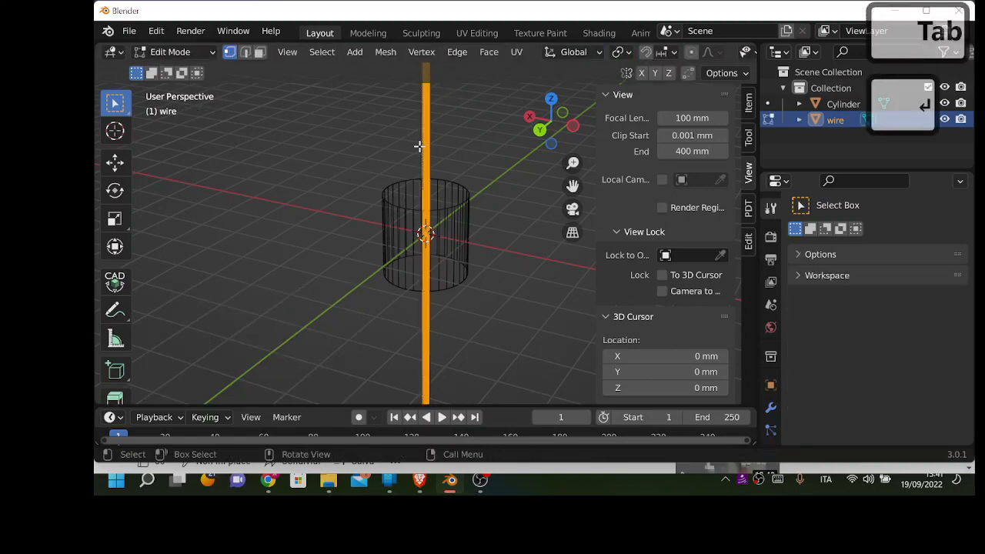
key("ctrl")
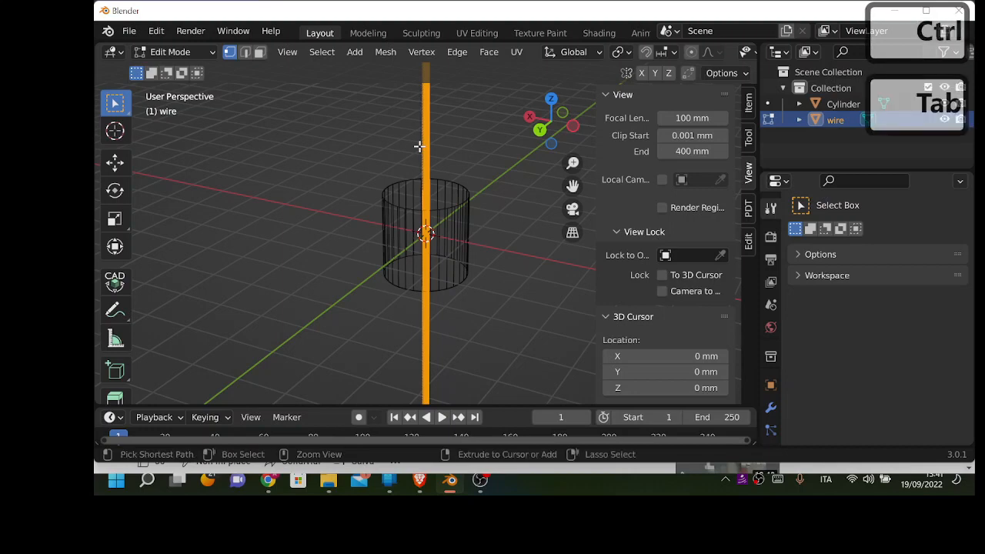
key("ctrl+r")
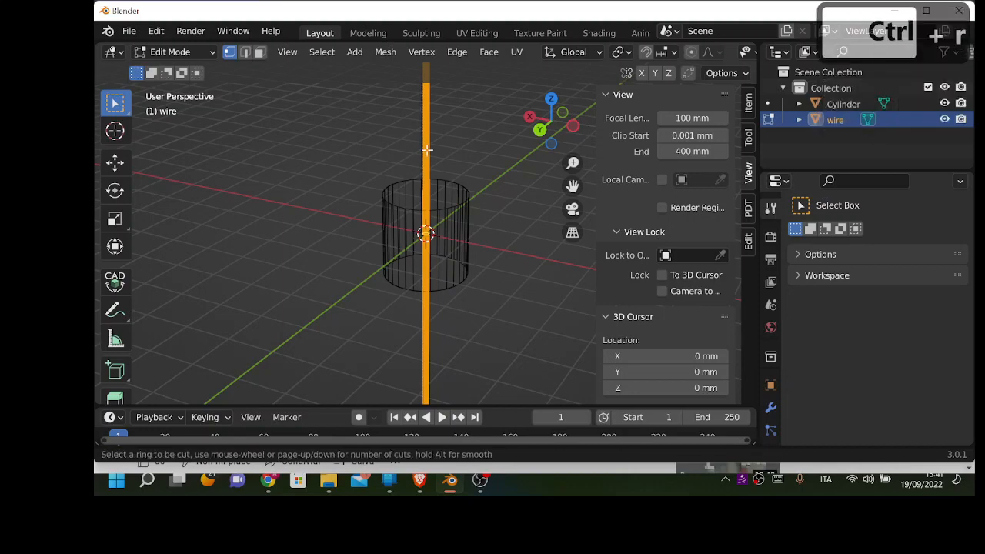
scroll(440, 155, "up", 2)
scroll(437, 158, "up", 3)
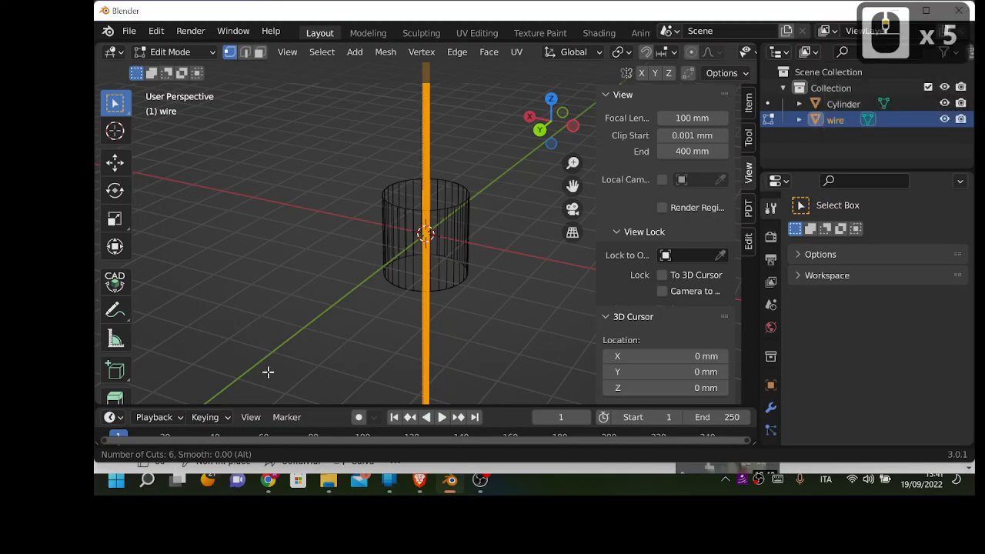
type("300")
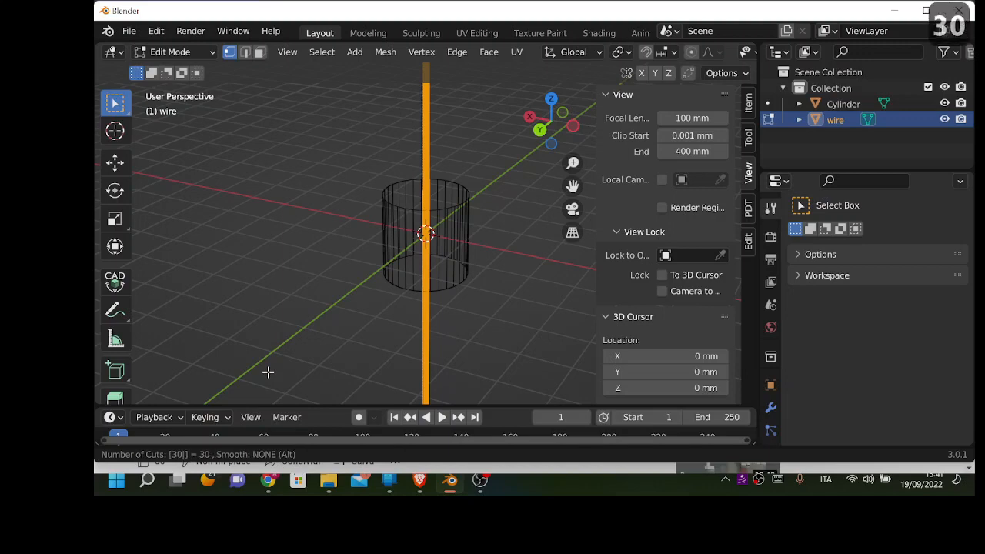
key("Return")
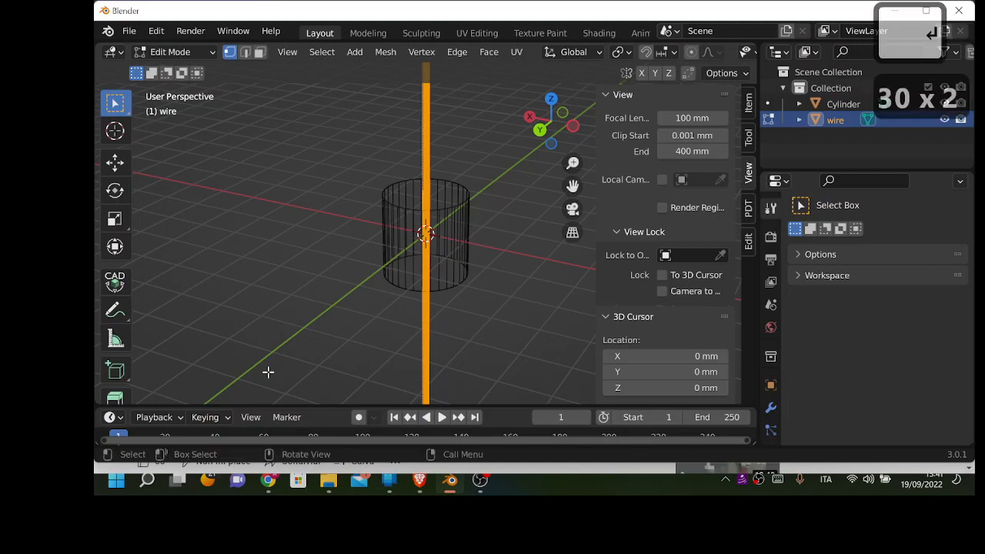
Examine the wire's mesh for the loop cuts with all its geometry selected, and return to Object Mode.
scroll(377, 250, "up", 7)
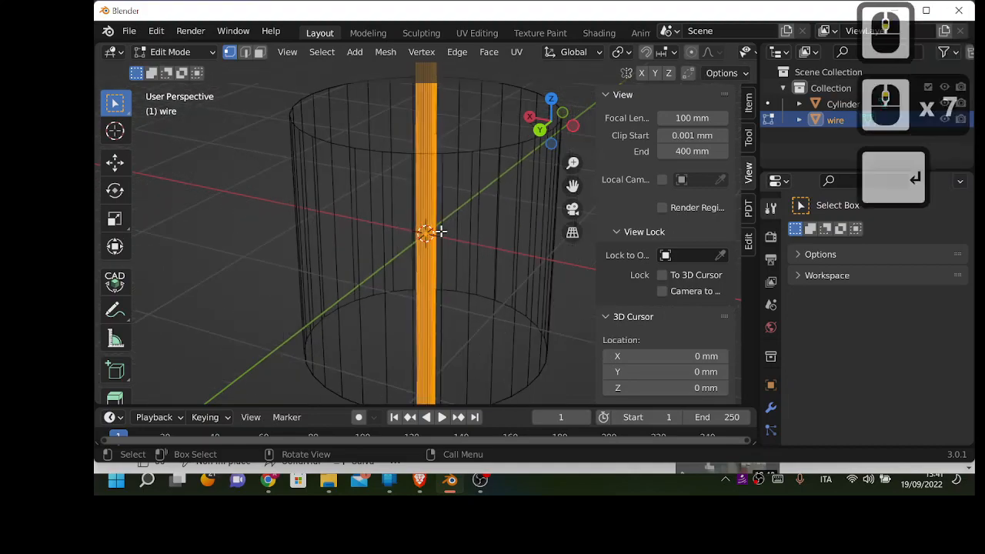
scroll(438, 230, "down", 16)
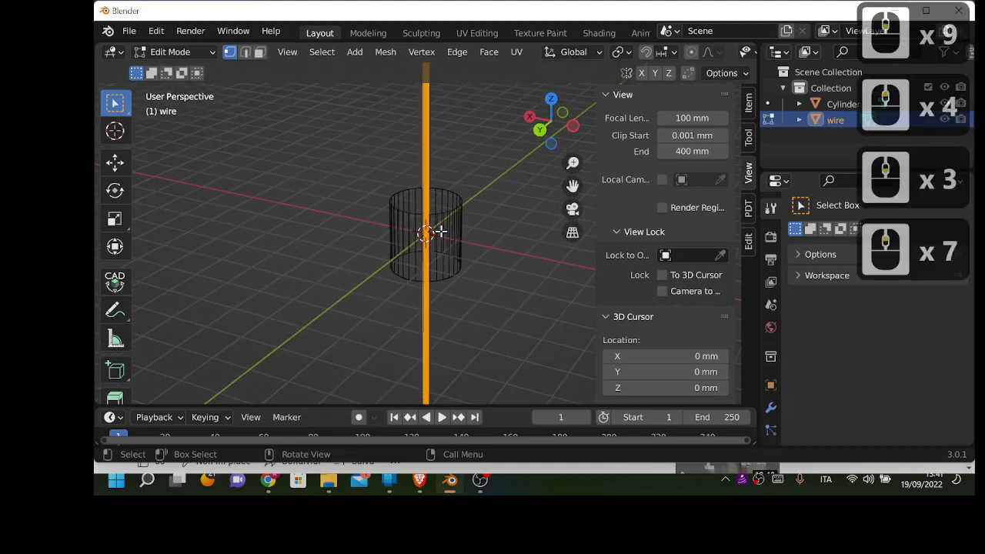
middle_click_drag(468, 157, 439, 115)
scroll(442, 124, "up", 9)
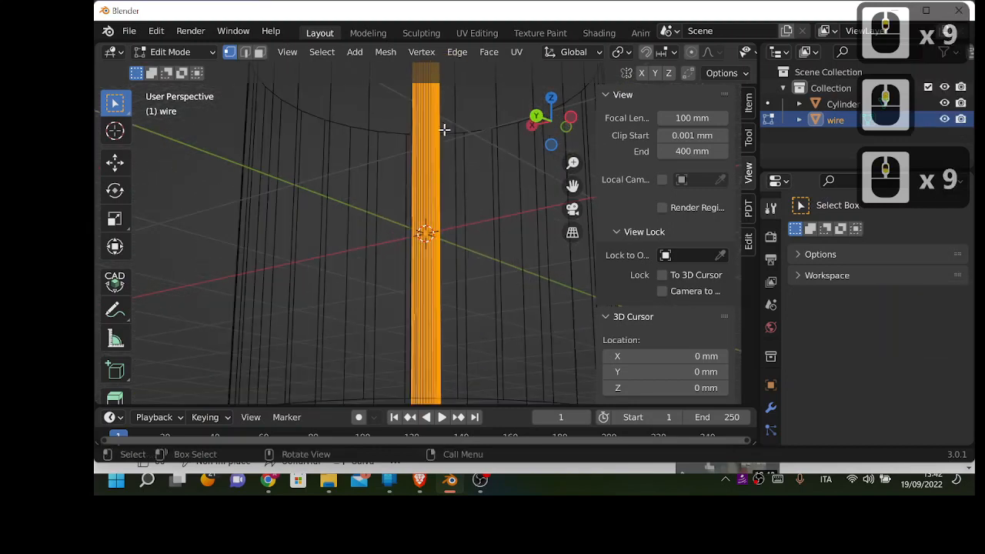
key("a")
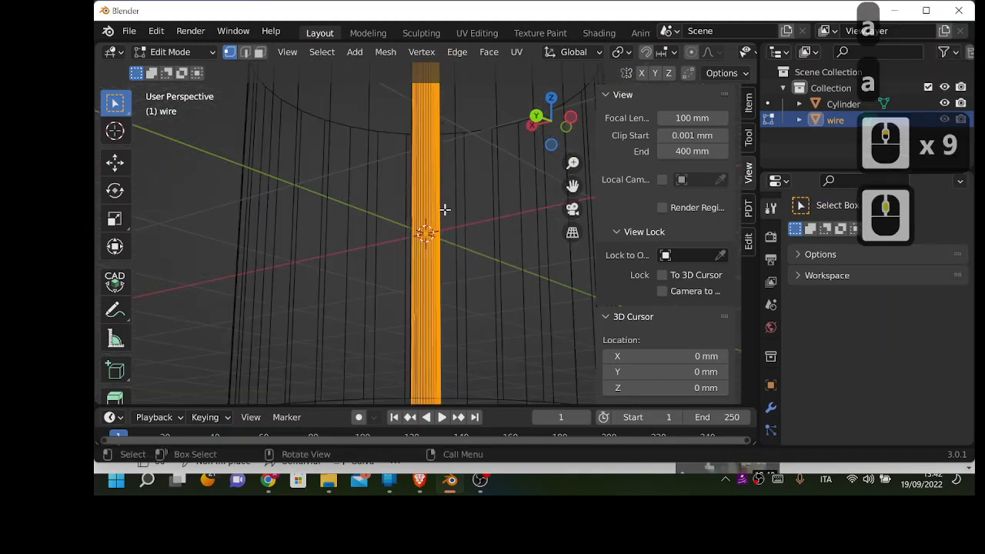
key("a")
key("a")
key("a")
middle_click_drag(445, 209, 445, 216)
scroll(445, 215, "down", 7)
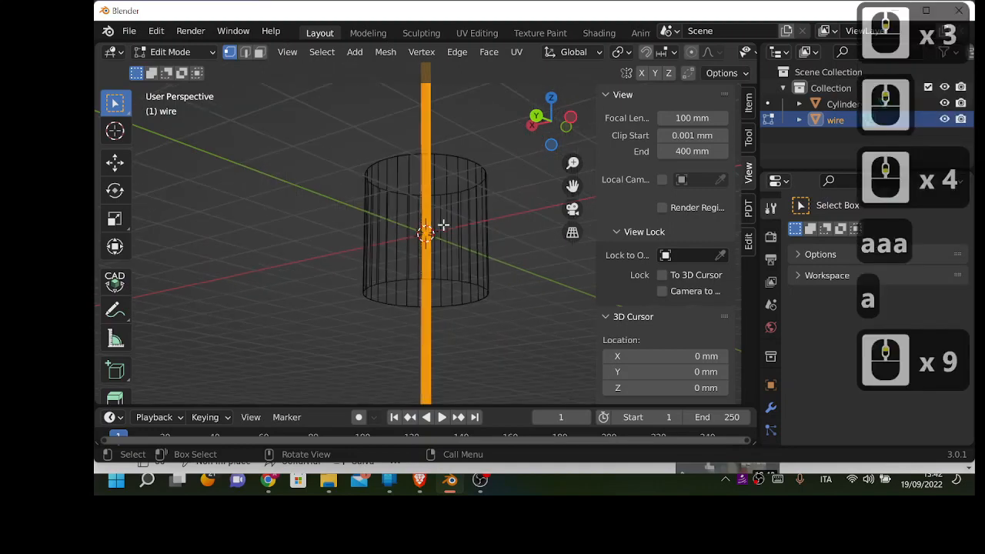
key("Tab")
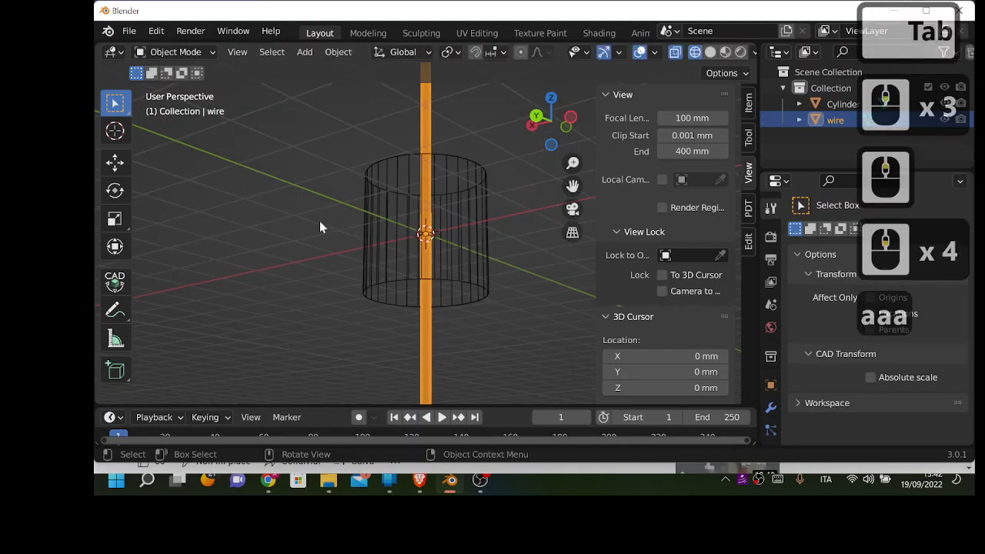
Clear the selection, inspect the wire up close, and select the wire together with the outer cylinder.
left_click(302, 238)
scroll(311, 240, "down", 2)
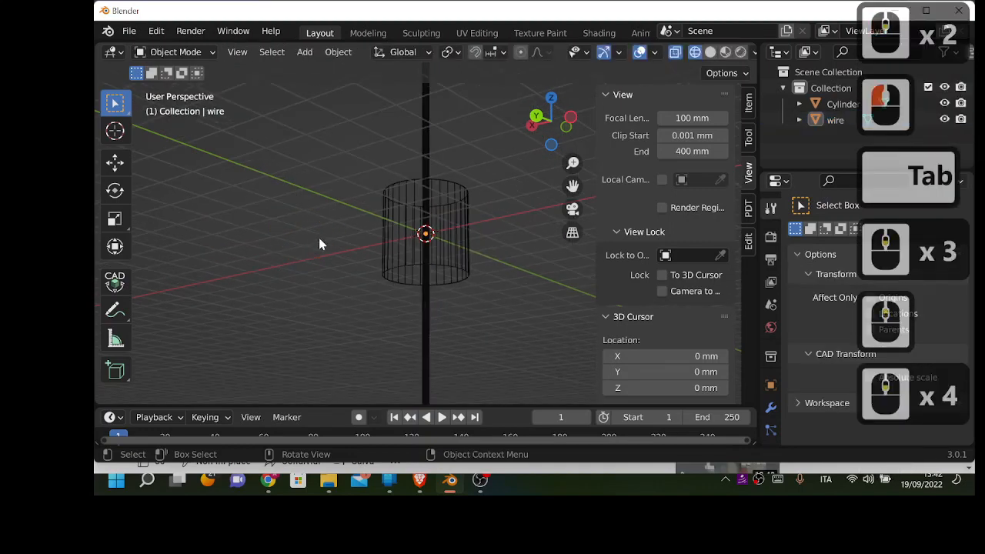
scroll(400, 231, "up", 7)
scroll(408, 154, "up", 1)
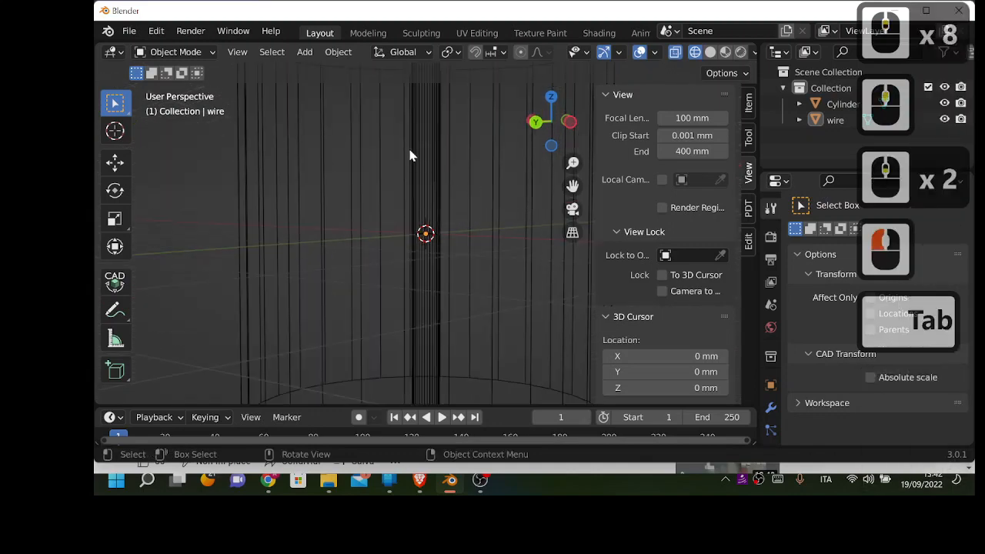
scroll(411, 161, "down", 4)
left_click(424, 112)
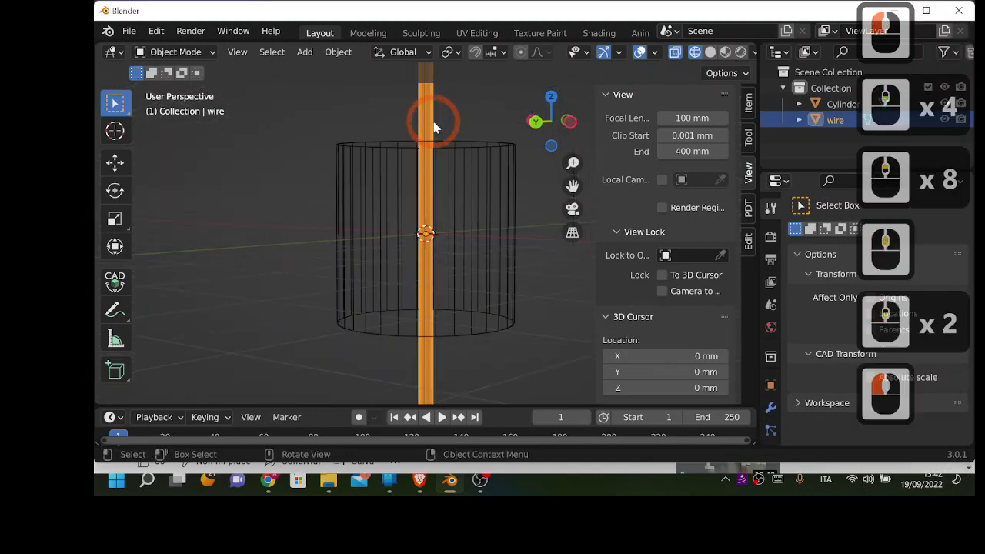
key("a")
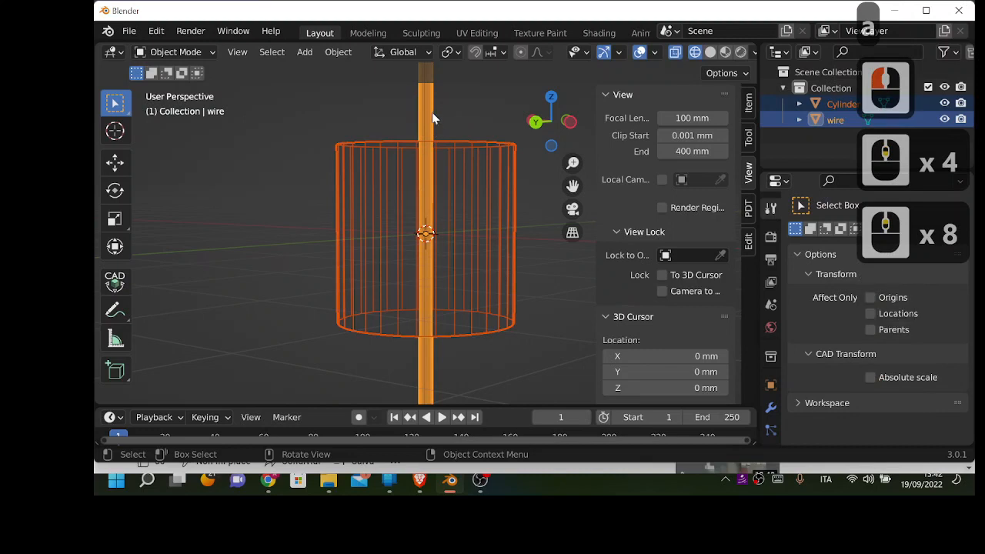
Select only the wire and add 300 loop cuts along its length in Edit Mode, with a slide factor of 1.
left_click(373, 93)
left_click(428, 114)
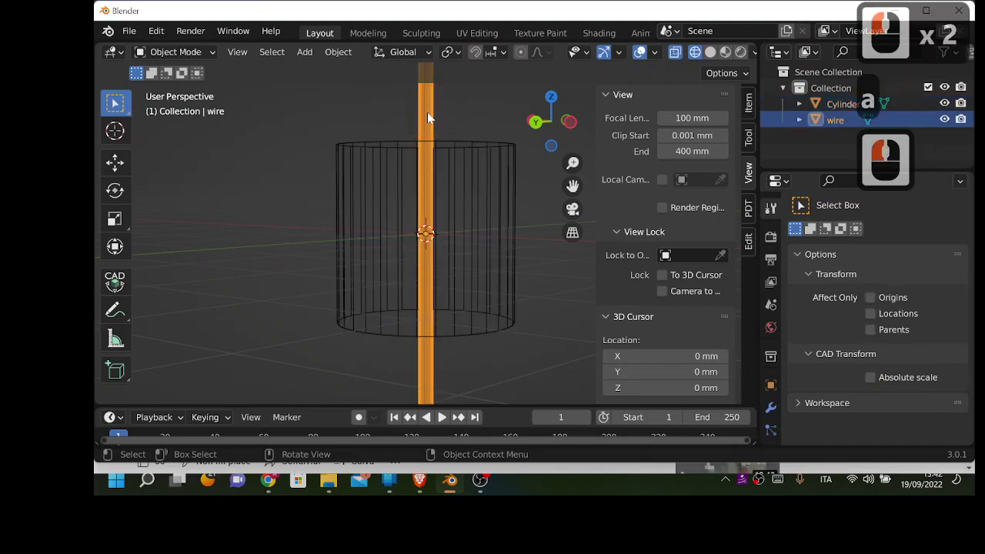
key("Tab")
scroll(439, 163, "up", 2)
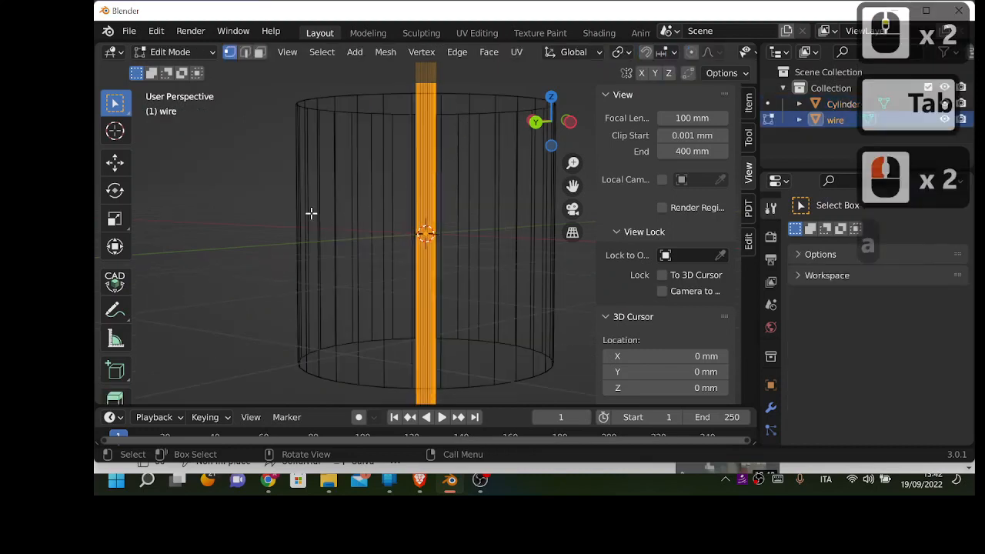
left_click(213, 197)
key("ctrl")
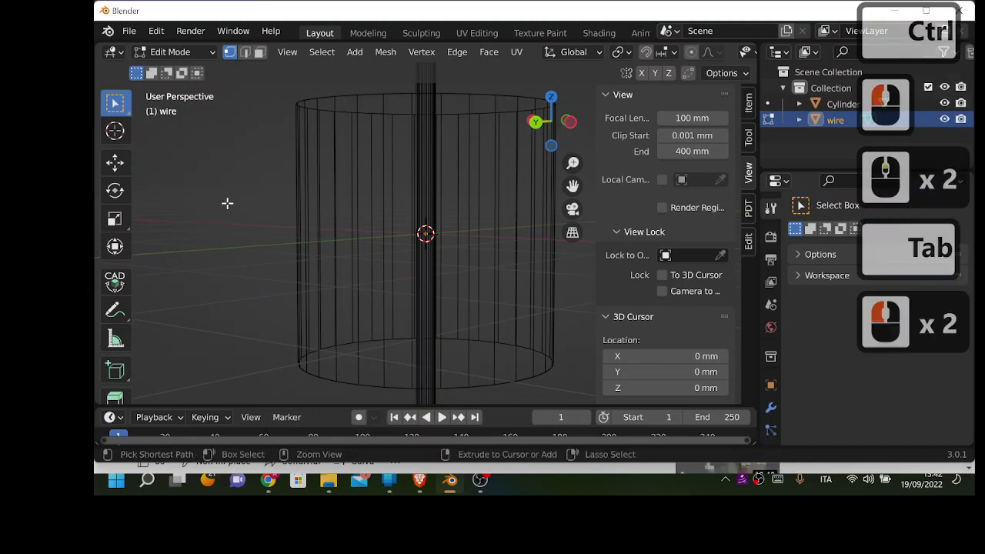
key("ctrl+r")
scroll(453, 205, "up", 8)
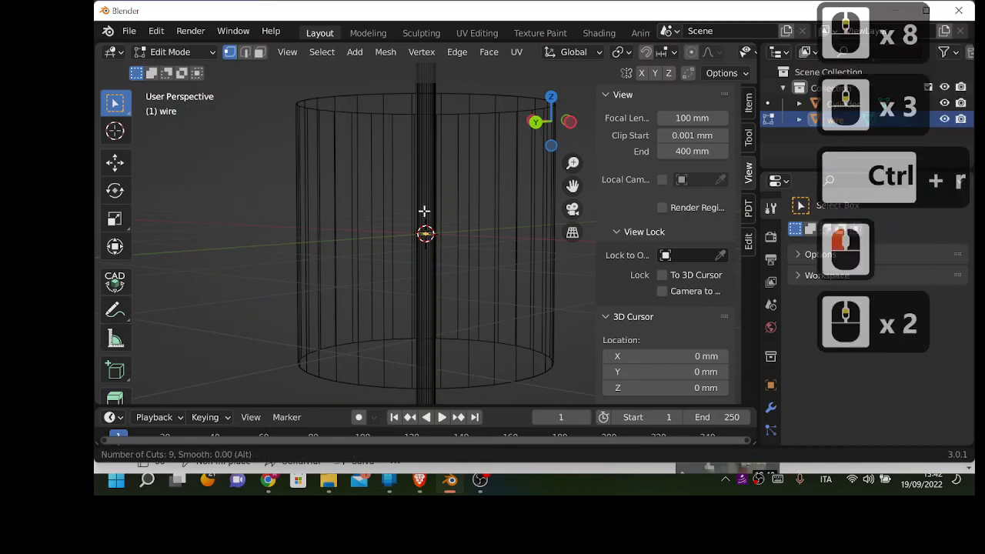
scroll(425, 210, "up", 4)
scroll(426, 254, "down", 2)
scroll(426, 273, "up", 10)
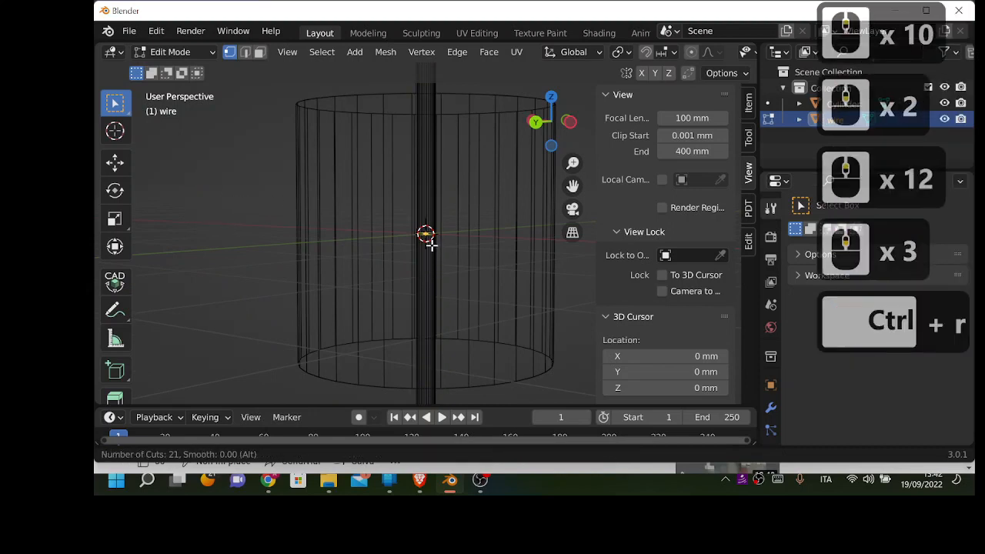
scroll(431, 243, "up", 9)
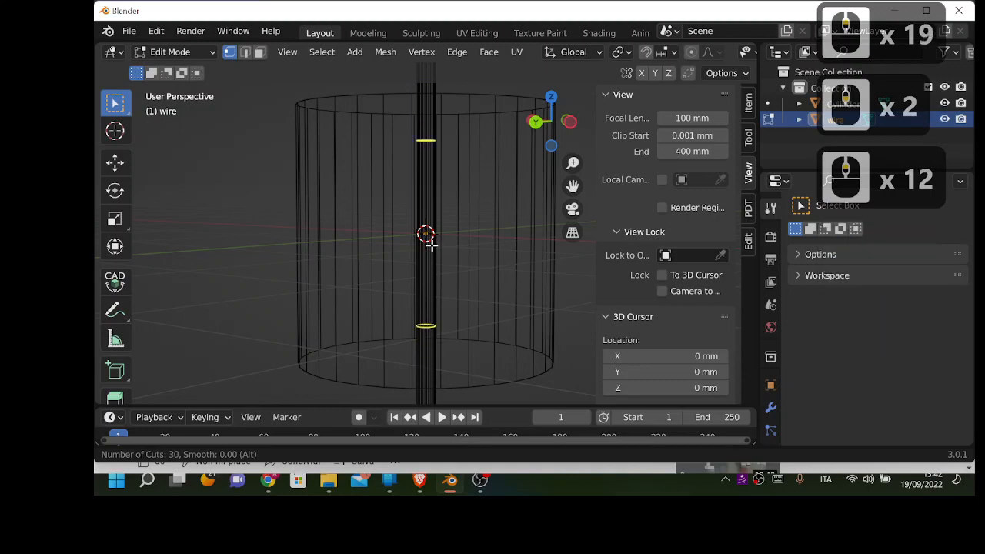
type("30")
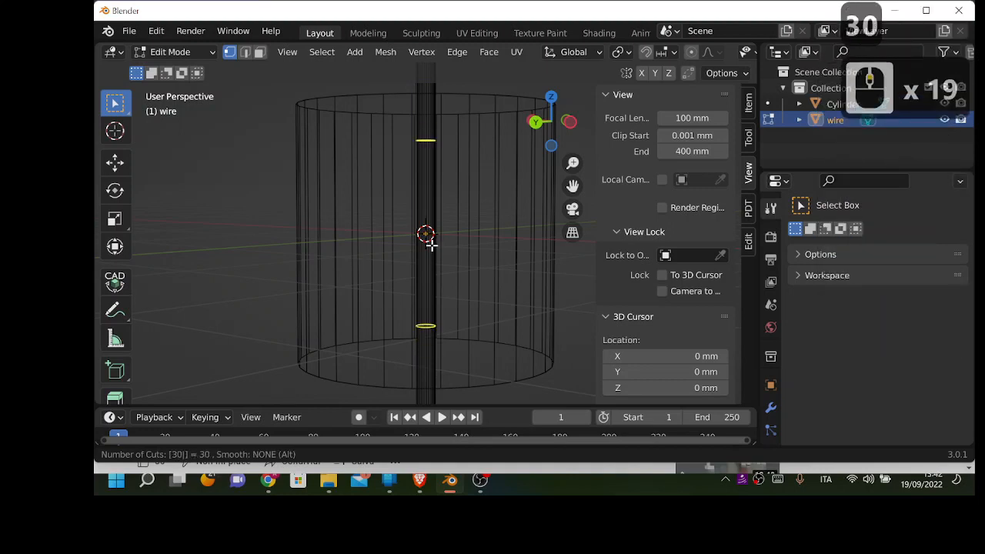
type("0")
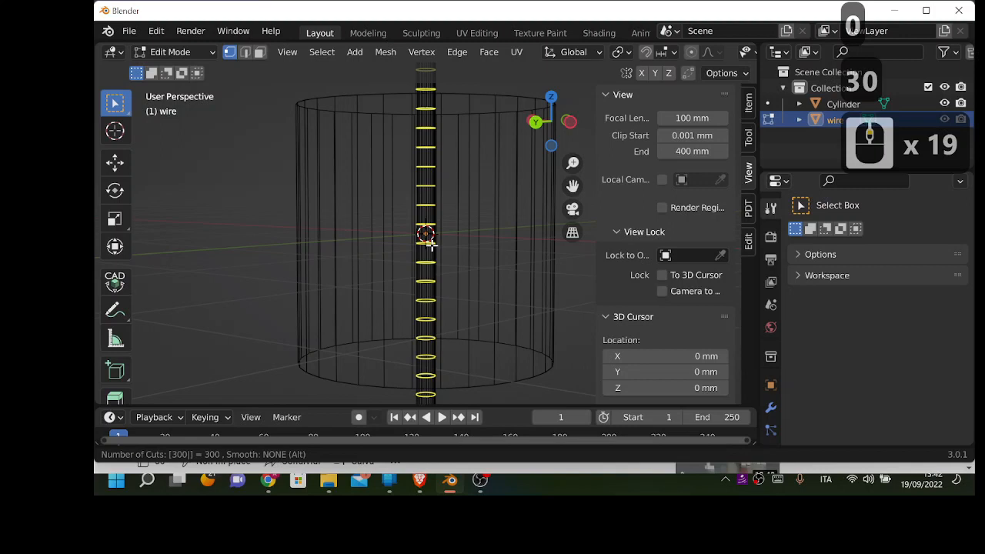
key("Return")
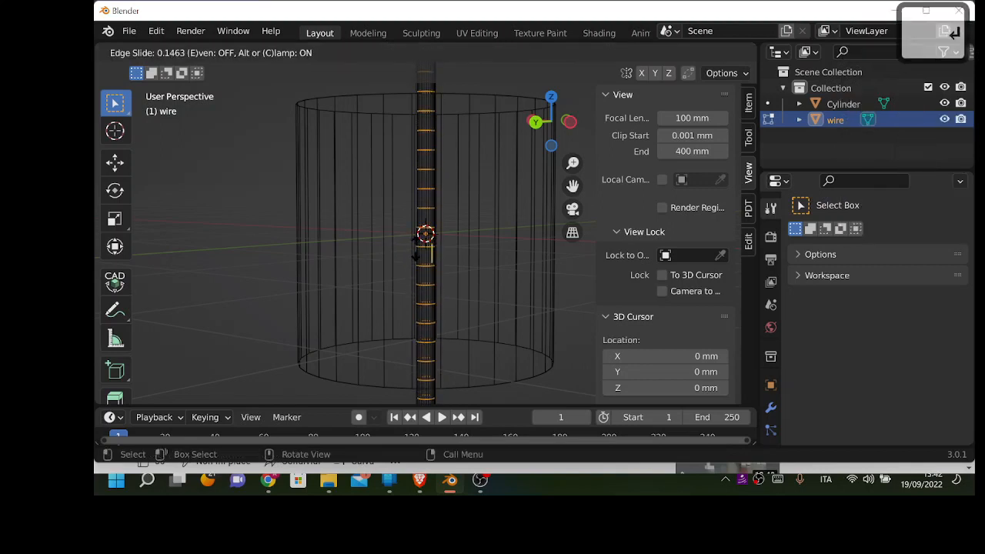
left_click(374, 268)
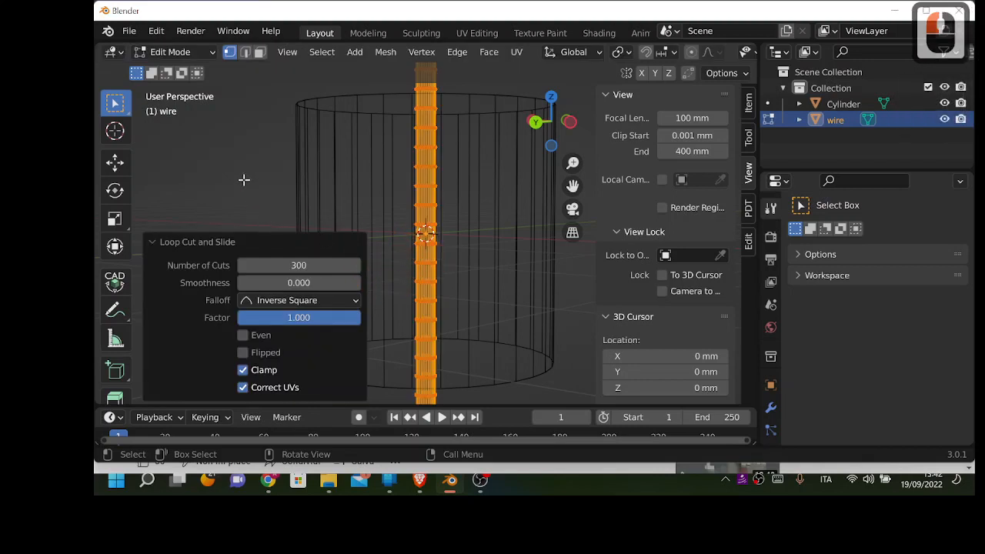
key("Tab")
Try to convert the wire from a mesh to a curve.
scroll(244, 179, "down", 4)
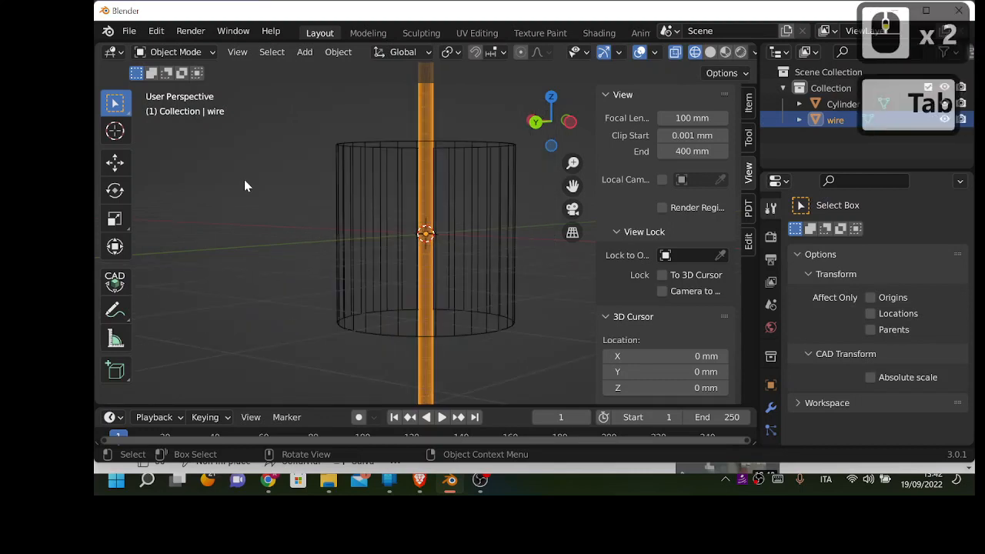
right_click(425, 131)
mouse_move(426, 131)
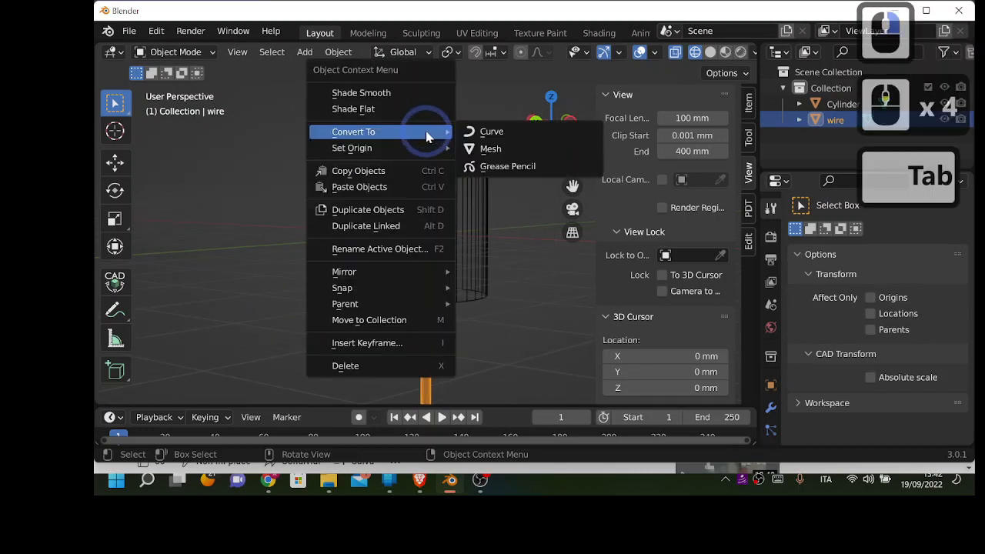
left_click(504, 133)
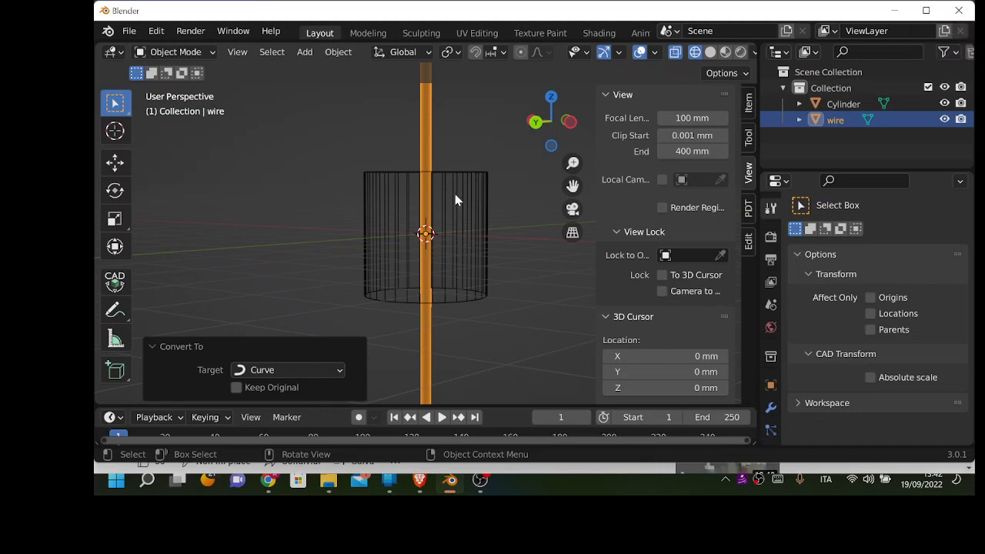
Select the outer cylinder and rotate it 90° around the global Y axis.
left_click(402, 196)
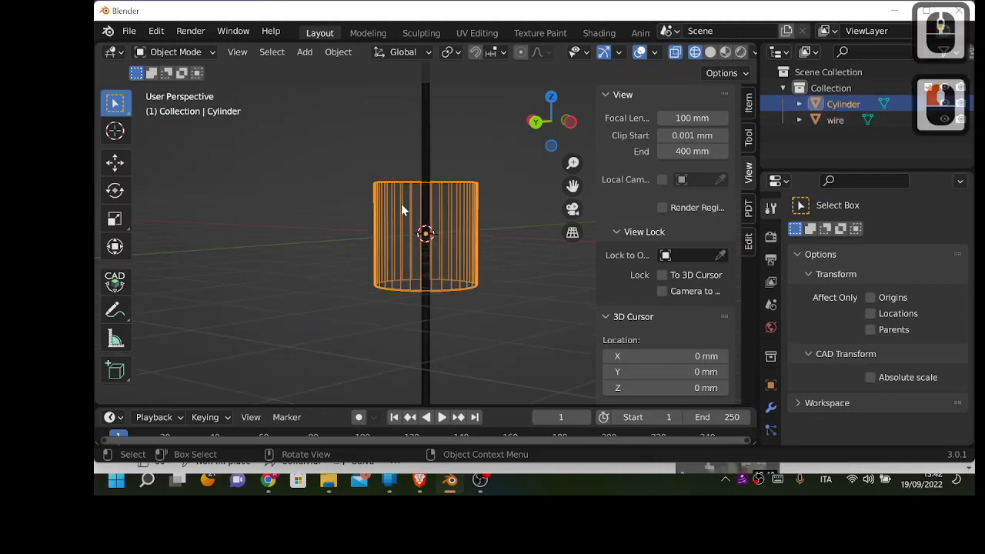
middle_click_drag(403, 213, 457, 289)
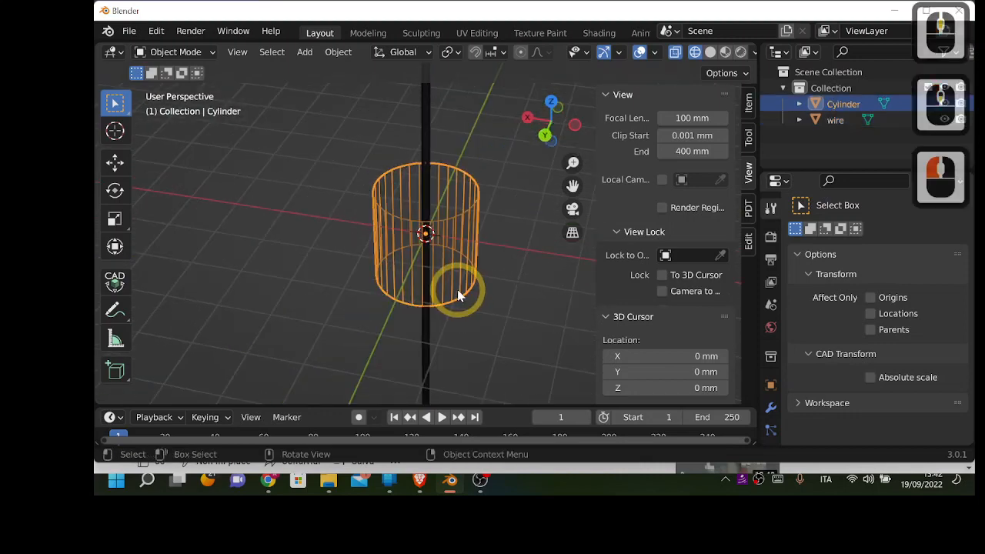
key("r")
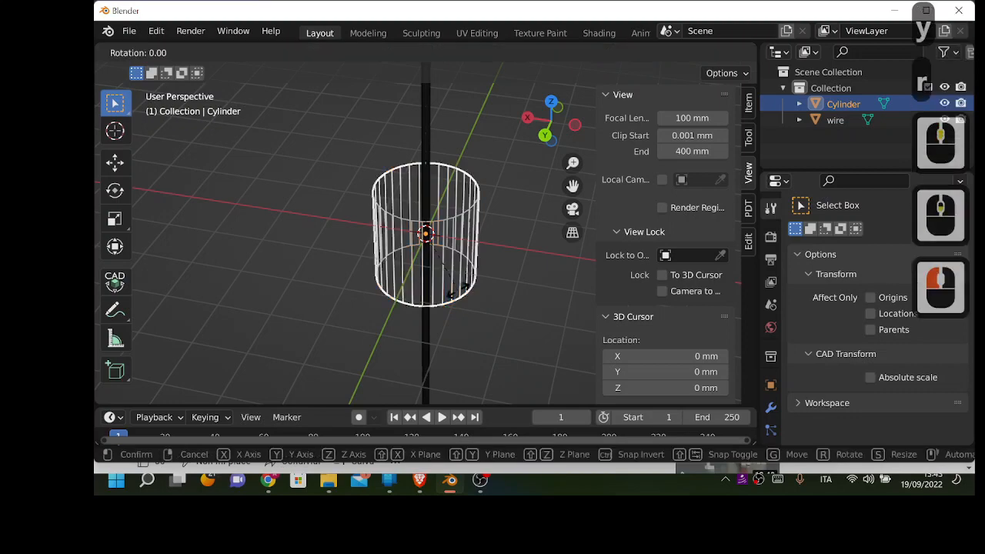
type("y90")
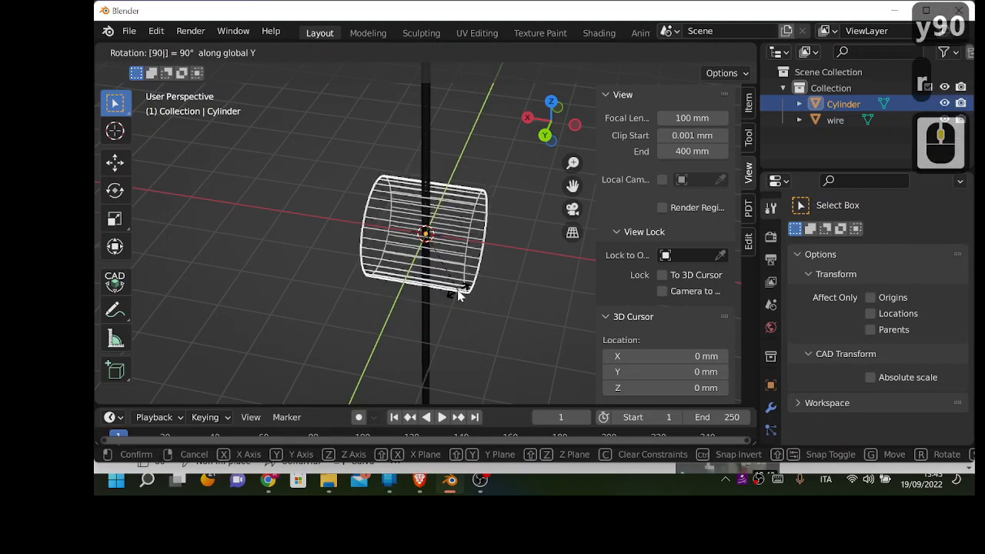
key("Return")
key("s")
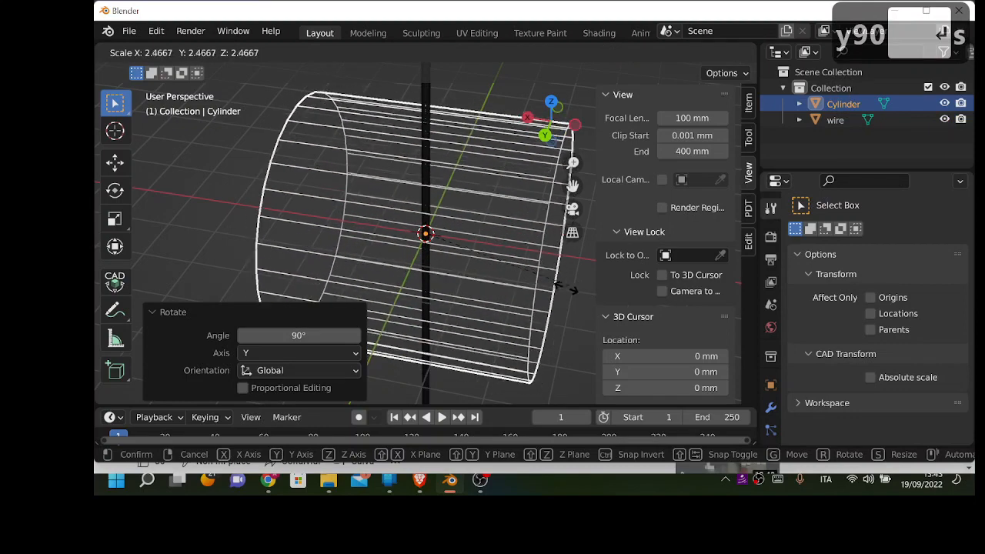
key("y")
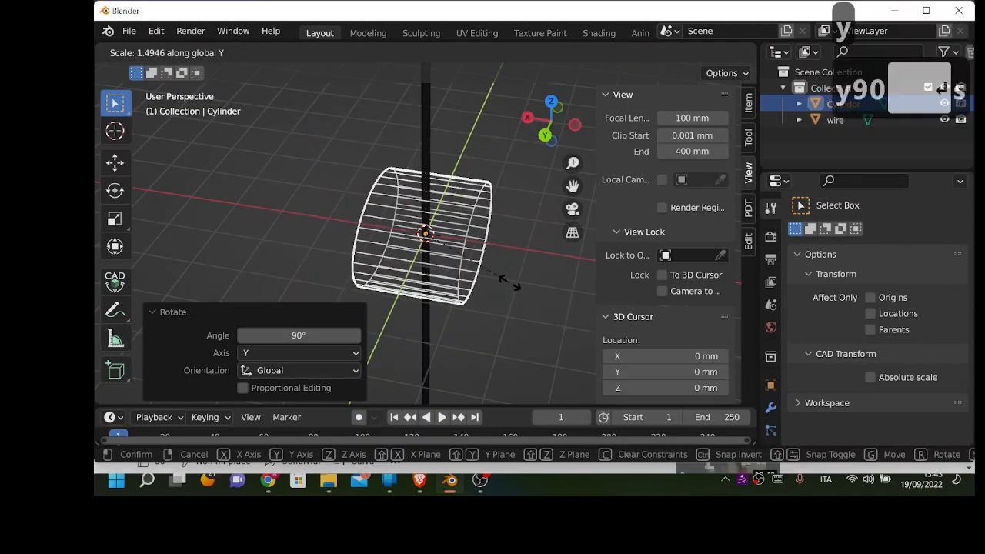
key("Escape")
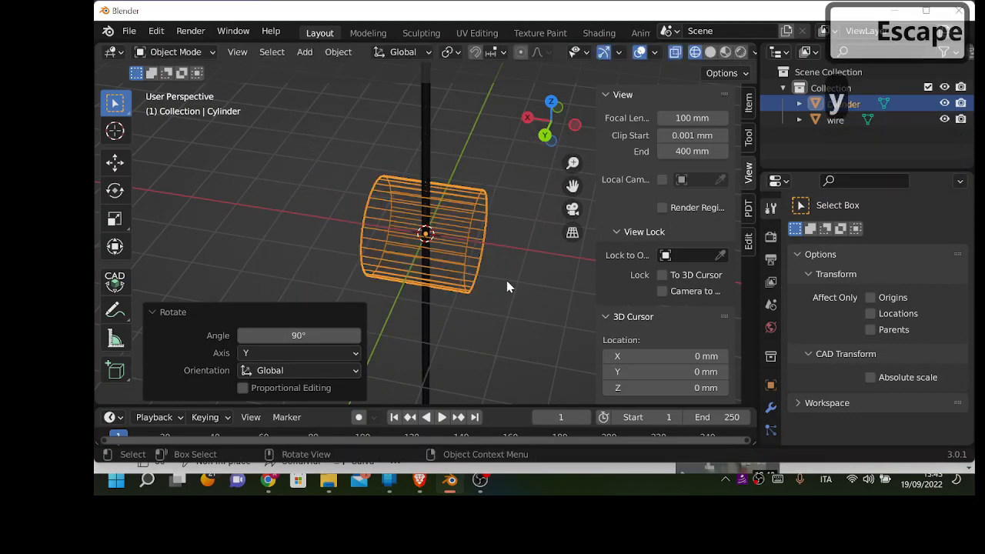
Scale the outer cylinder by a factor of about 4.37 along the global X axis.
key("s")
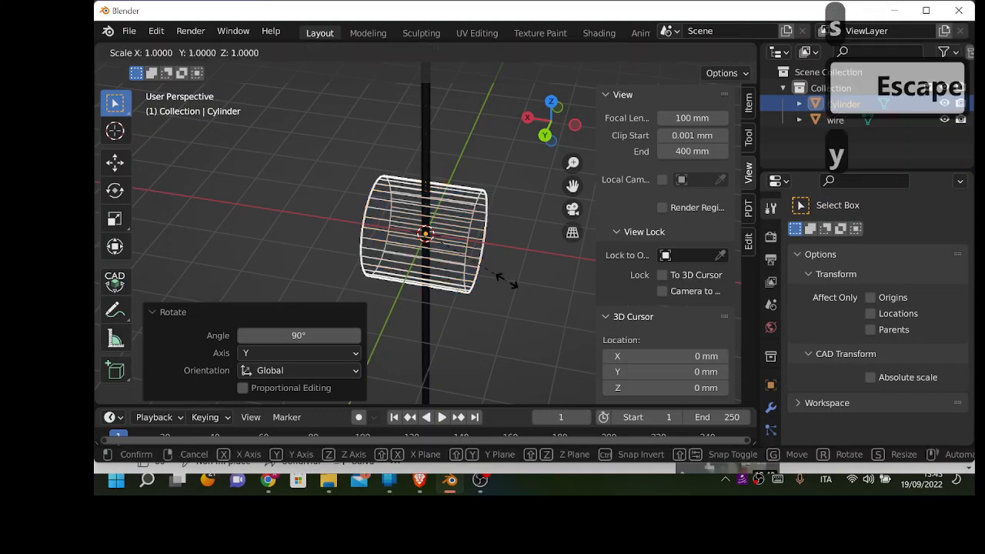
key("x")
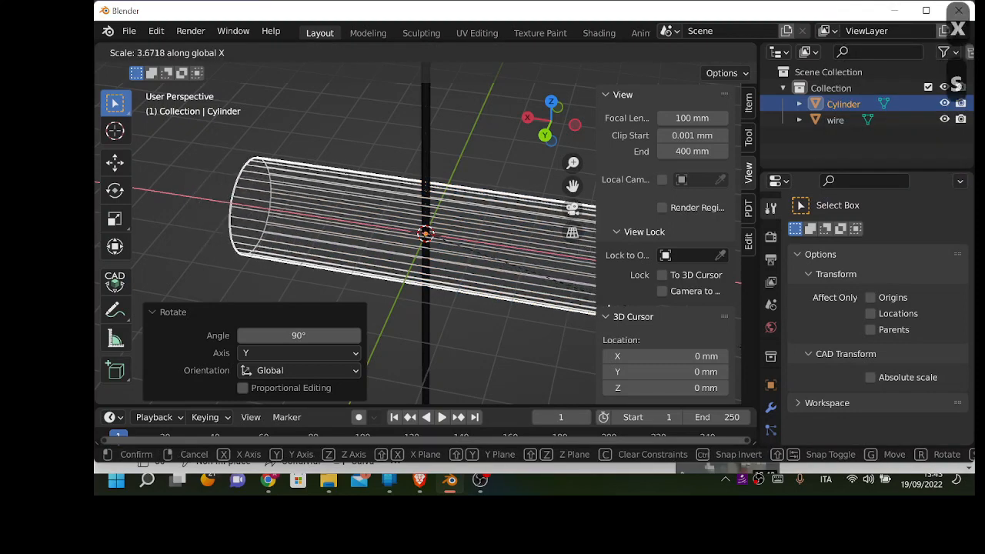
left_click(485, 307)
Add a 2 mm plane at the origin and merge all its vertices at center in Edit Mode.
mouse_move(484, 306)
middle_mouse_down()
mouse_move(352, 241)
mouse_move(492, 299)
mouse_move(467, 286)
mouse_move(484, 303)
middle_mouse_up()
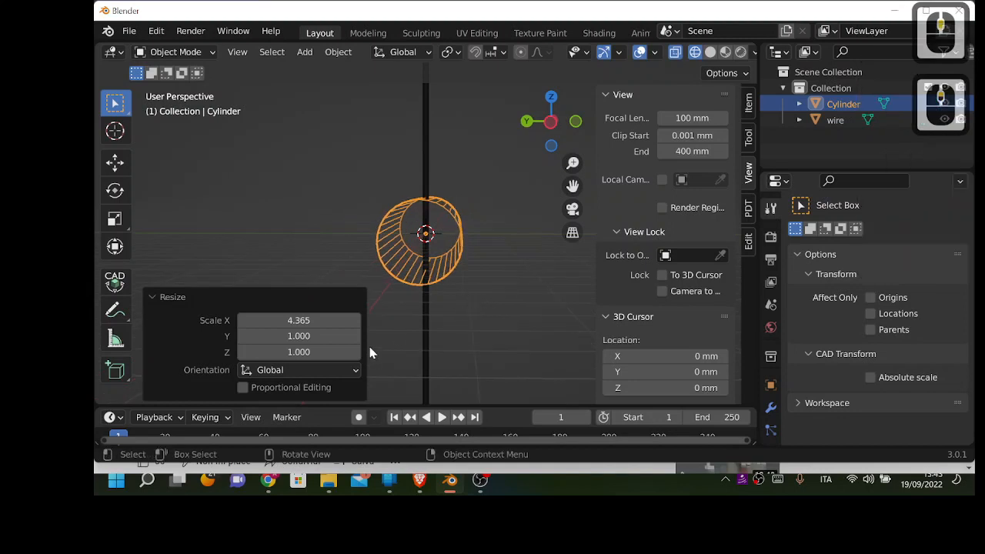
key("shift+a")
mouse_move(318, 142)
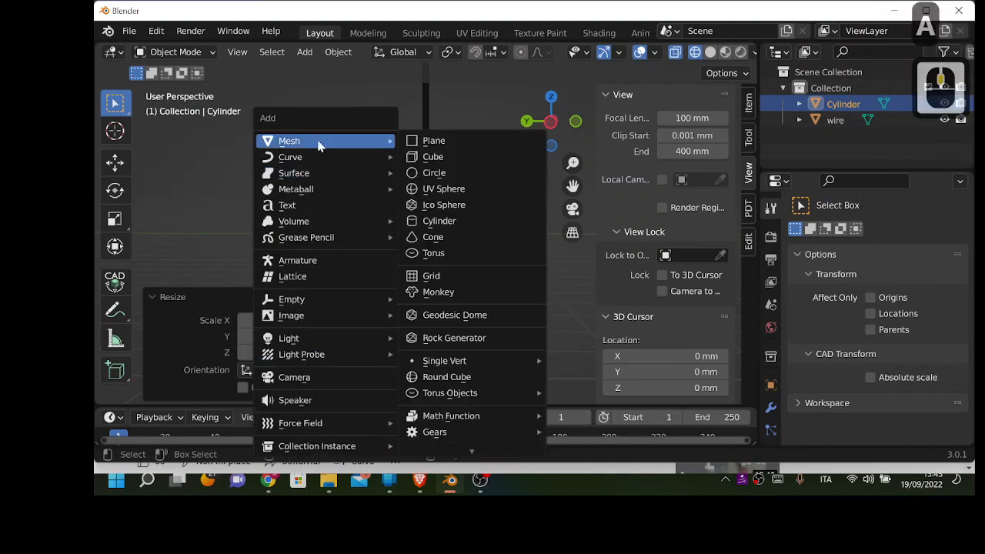
left_click(409, 140)
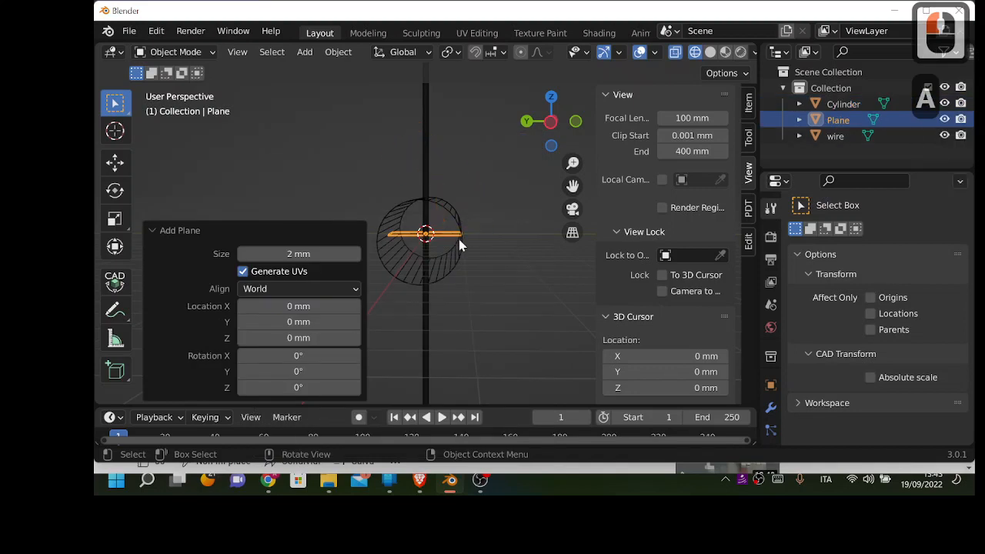
key("Tab")
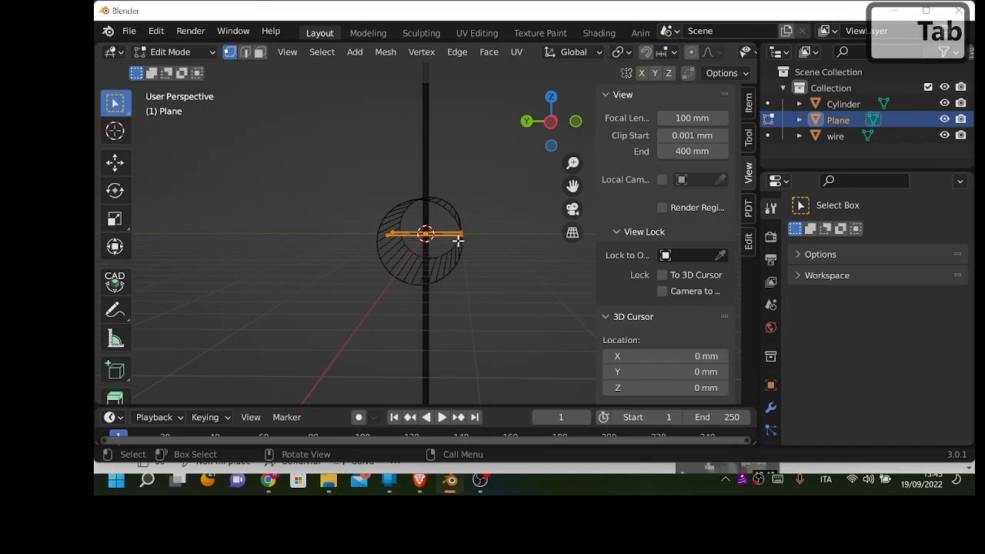
key("m")
left_click(458, 245)
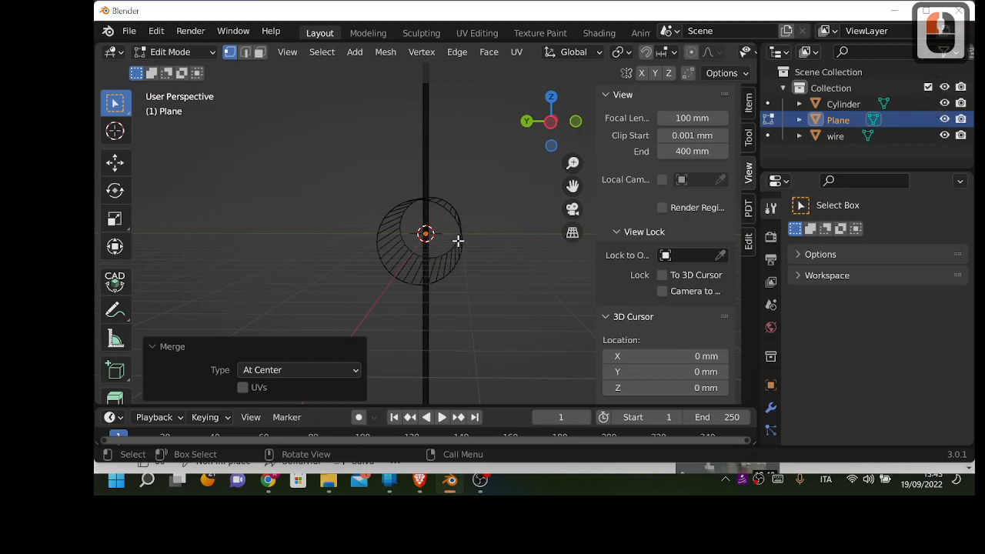
Move the plane's merged vertex about -1.35 mm along the global Y axis, just outside the cylinder, and return to Object Mode.
key("g")
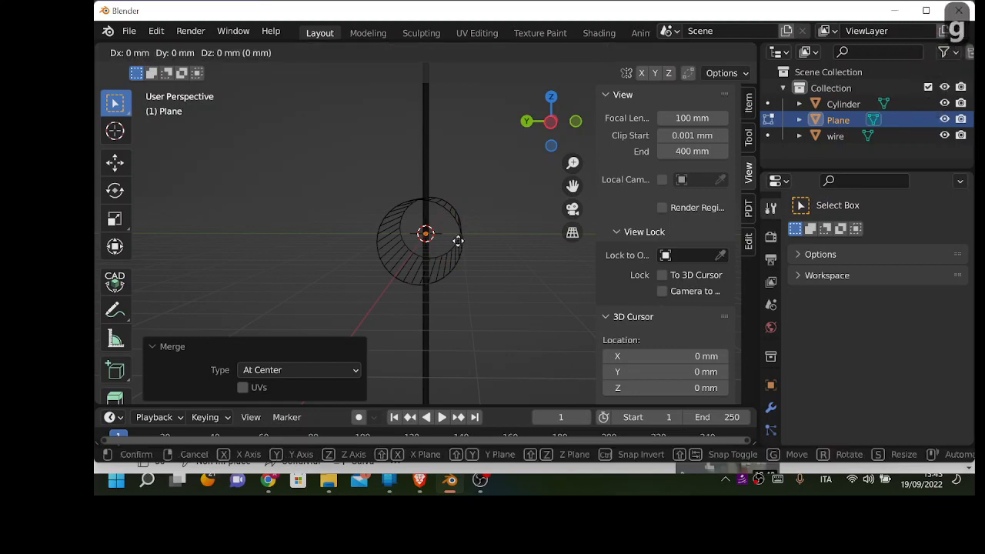
key("y")
left_click(504, 241)
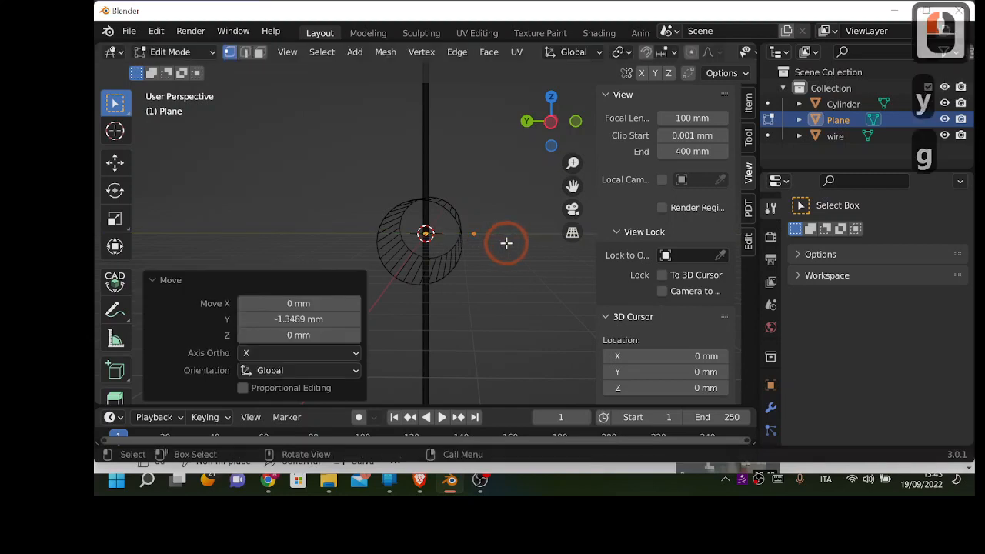
scroll(470, 242, "up", 3)
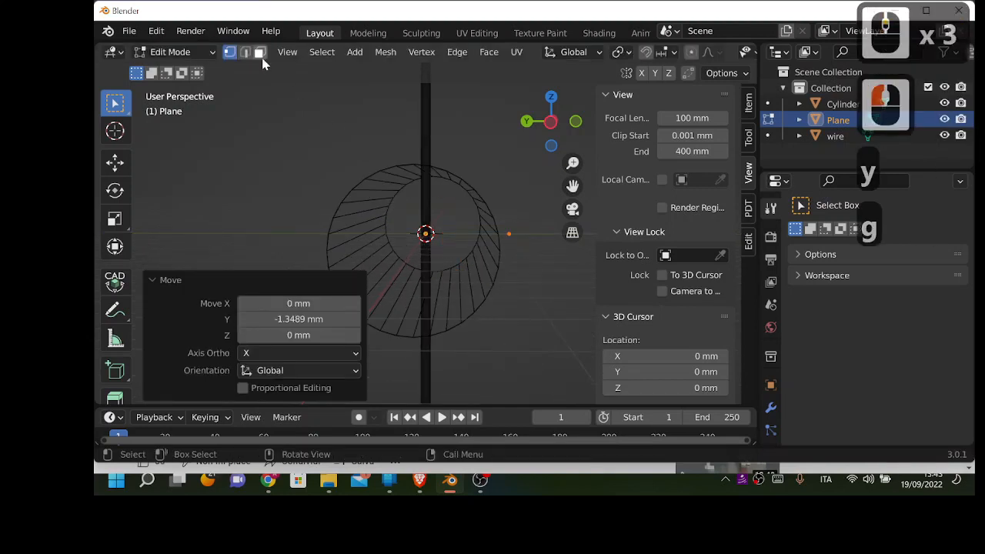
left_click(144, 52)
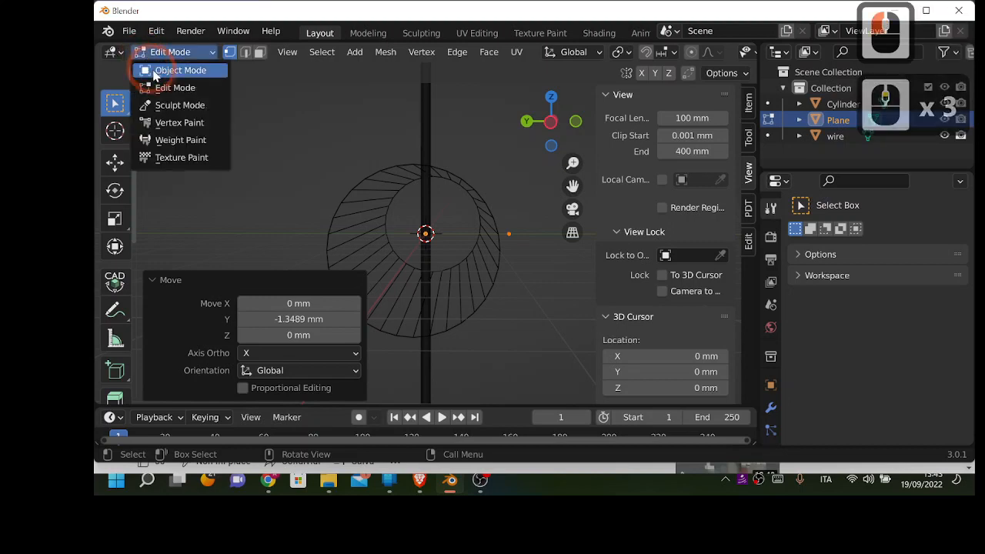
left_click(173, 70)
Look up the Add Single Vert option among the mesh primitives without adding another object.
left_click(385, 150)
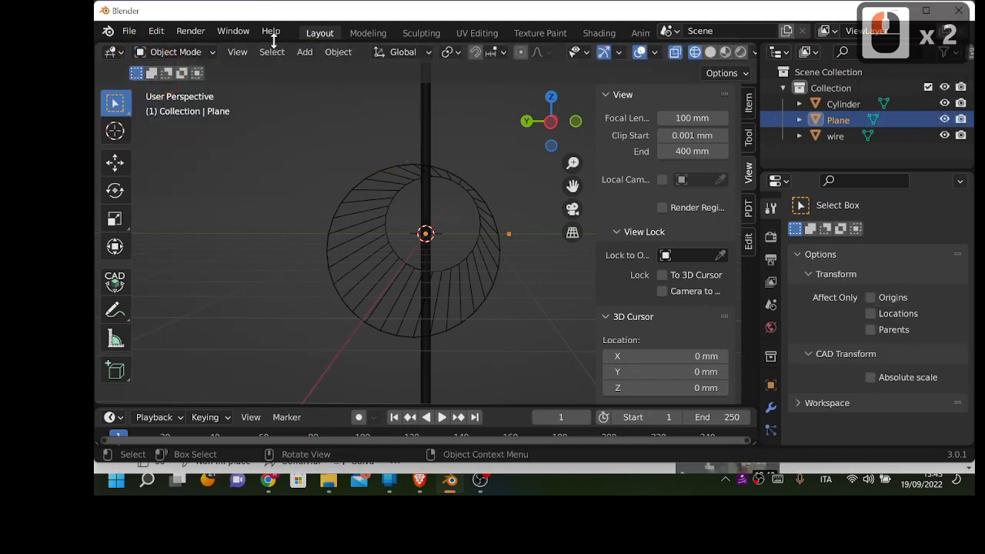
left_click(333, 52)
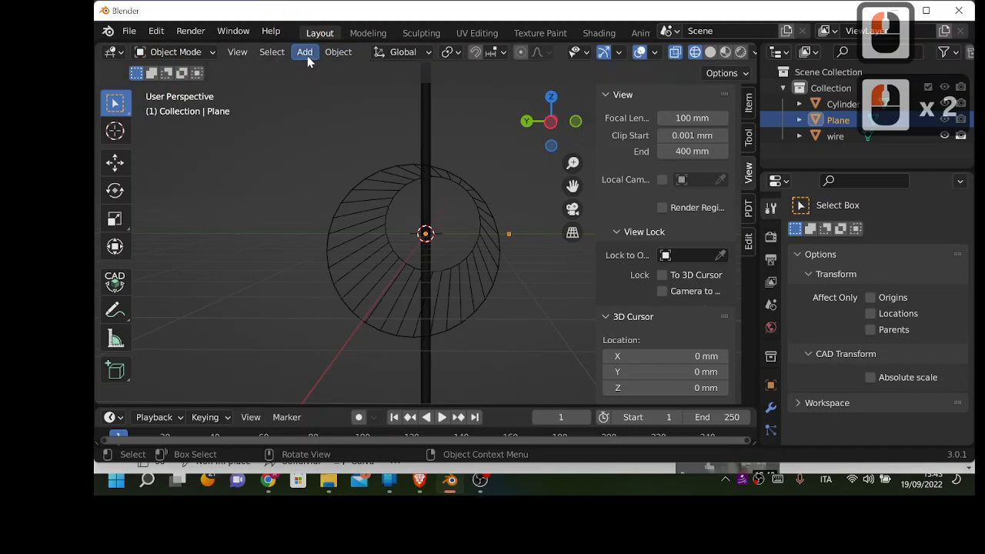
left_click(307, 55)
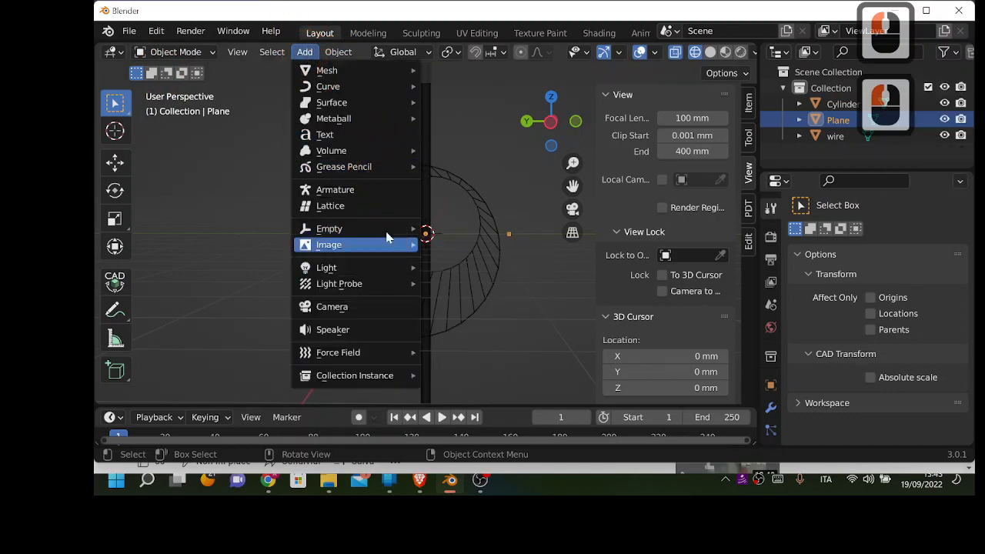
left_click(327, 70)
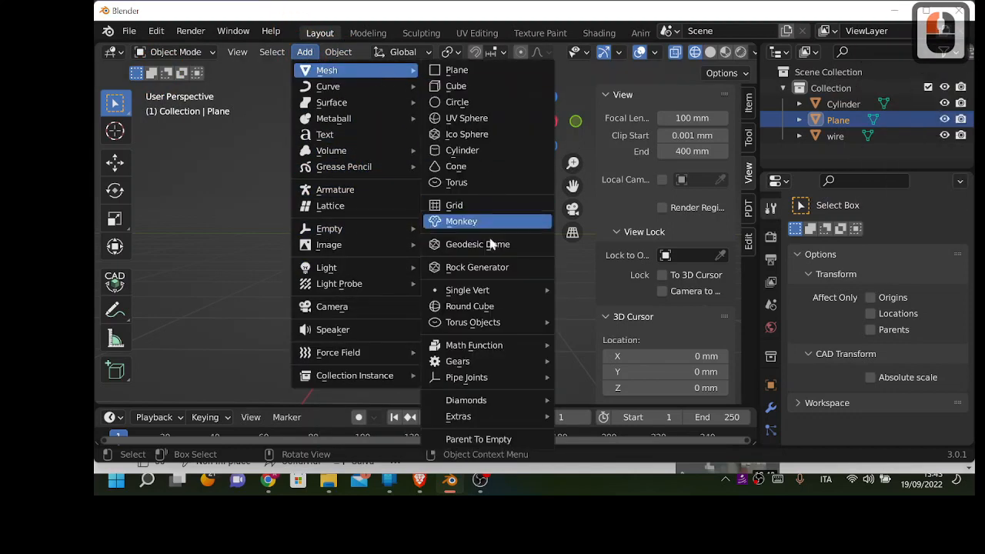
mouse_move(493, 292)
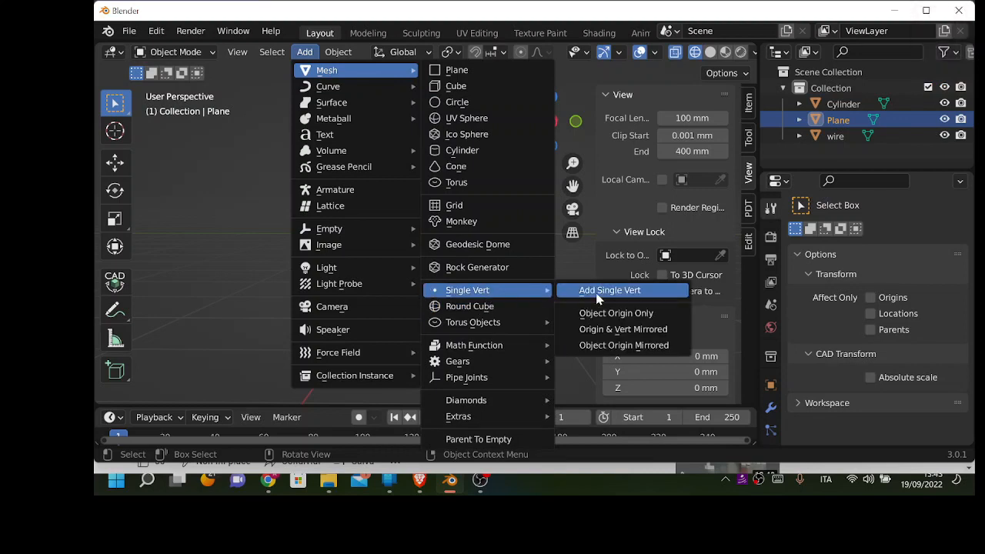
left_click(597, 293)
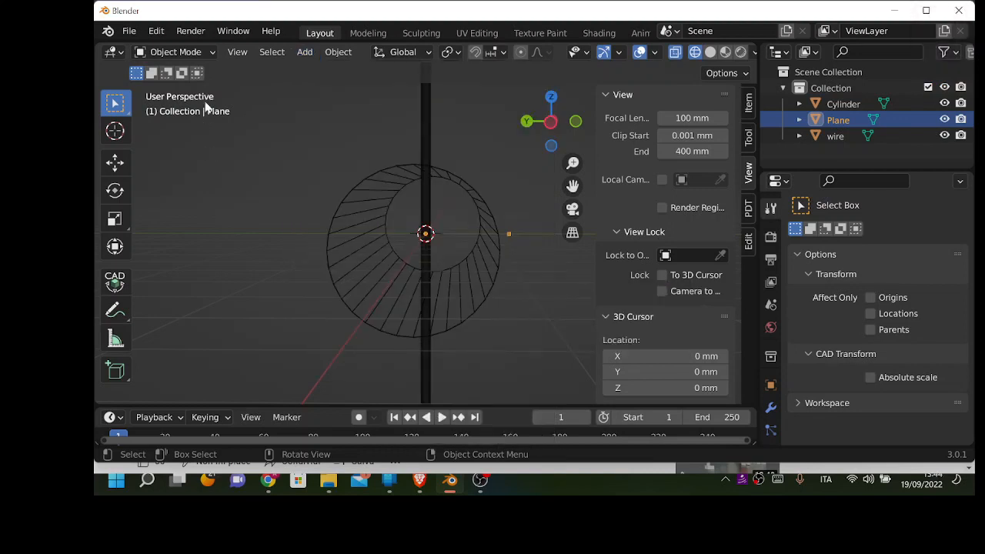
Search the add-ons in the preferences for "extr" to check the Extra Objects add-ons, and close the preferences.
left_click(156, 31)
left_click(233, 242)
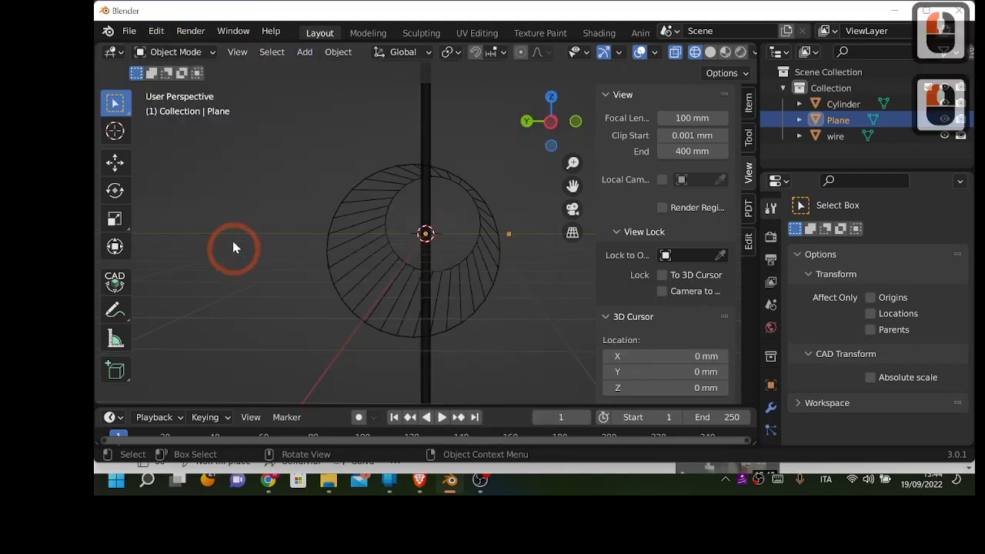
left_click(156, 31)
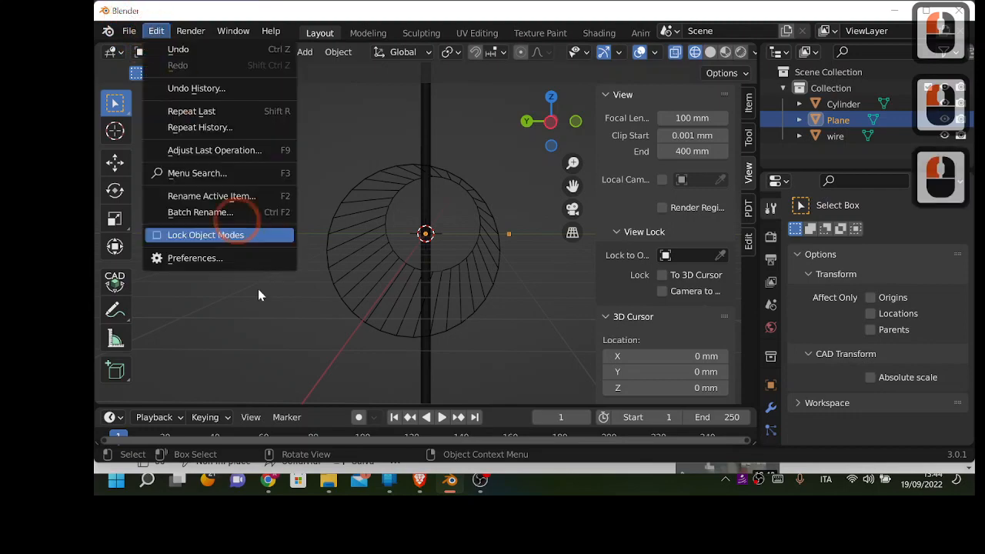
left_click(156, 31)
left_click(172, 259)
left_click(376, 202)
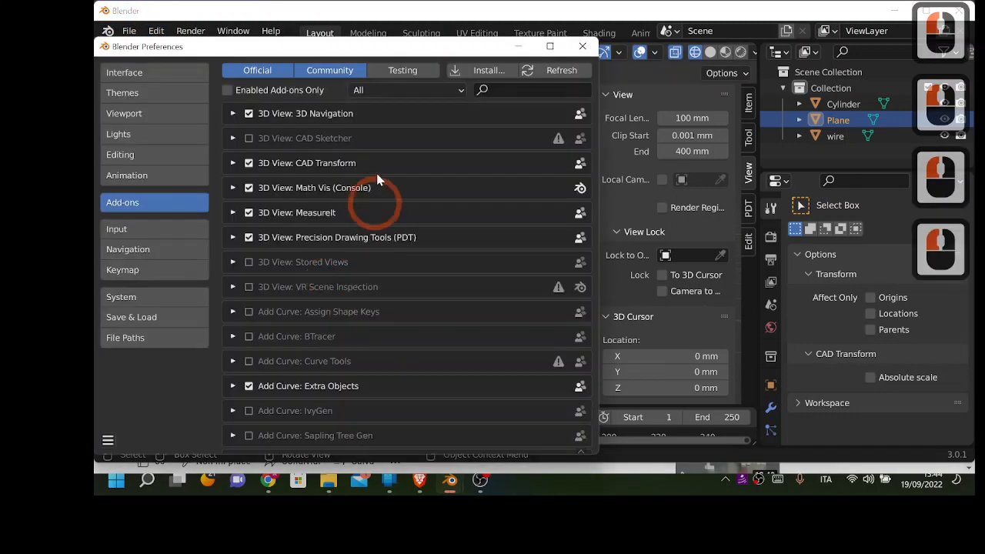
left_click(509, 91)
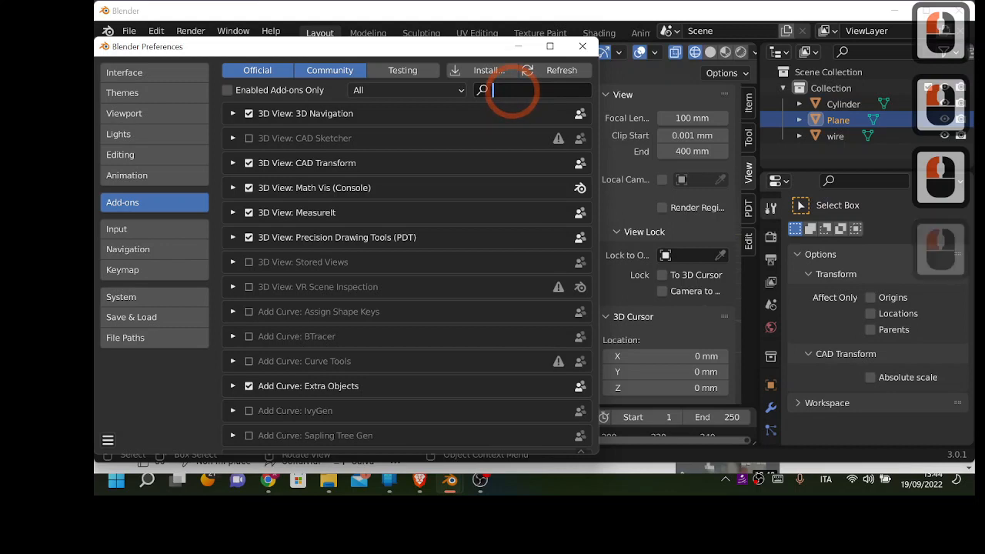
type("extr")
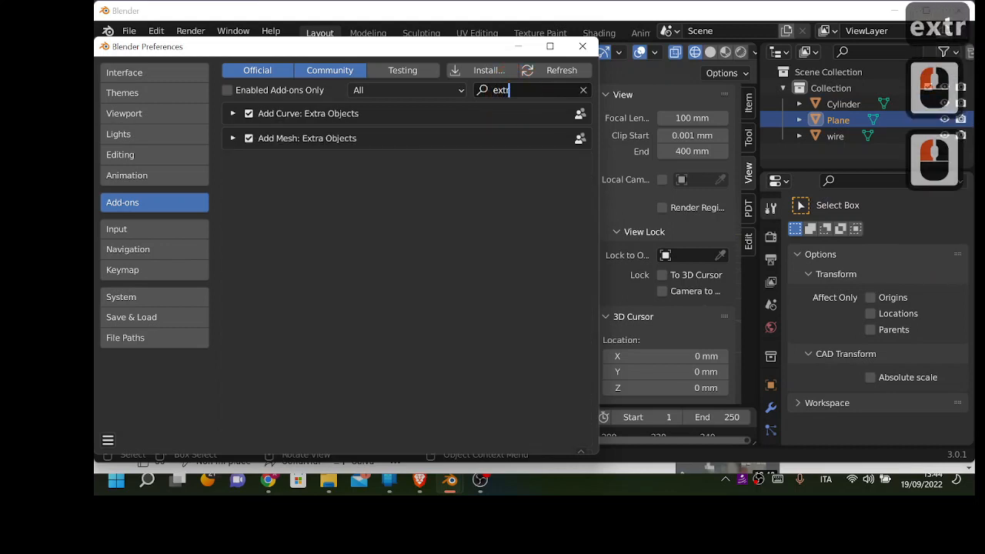
left_click(582, 47)
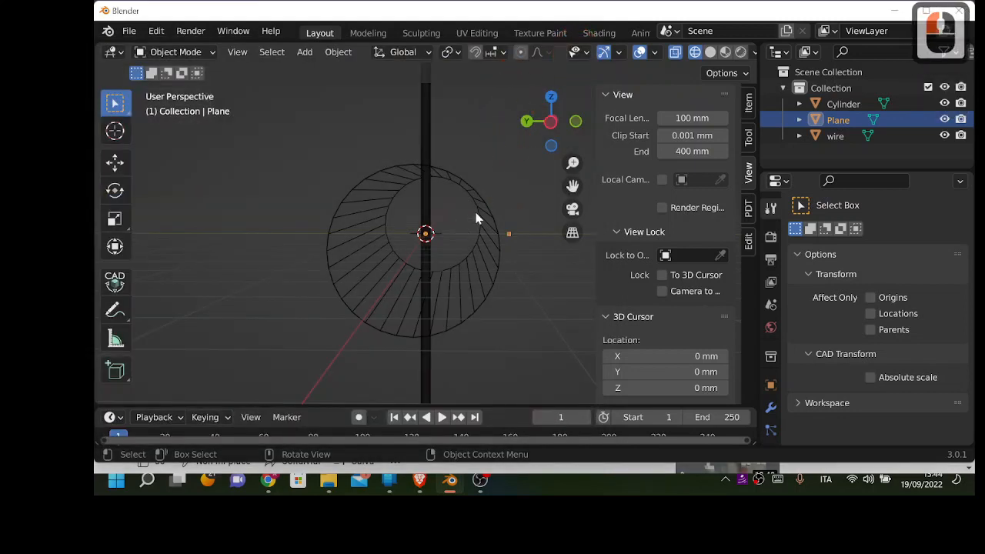
Add a Screw modifier to the single-vertex plane object.
scroll(820, 316, "down", 2)
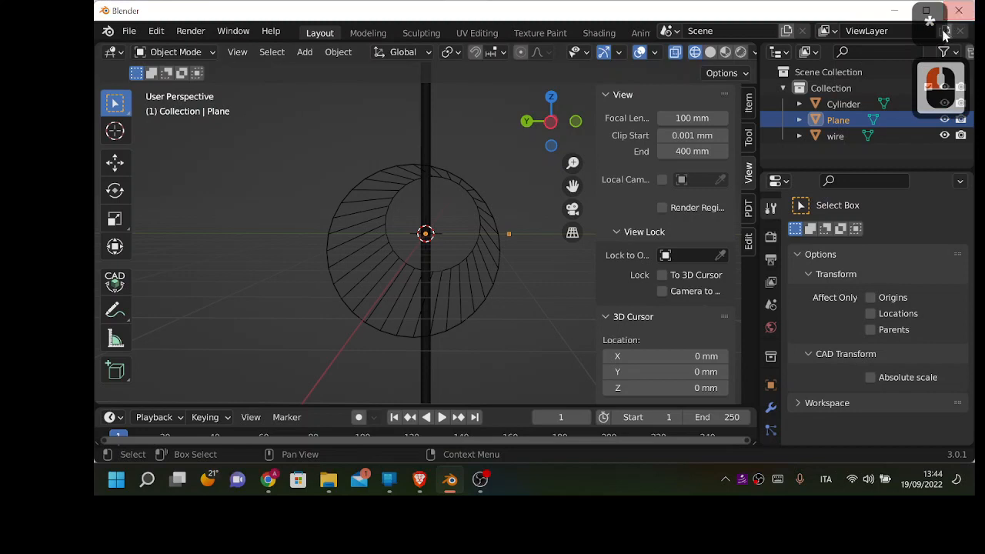
middle_click_drag(301, 189, 391, 251)
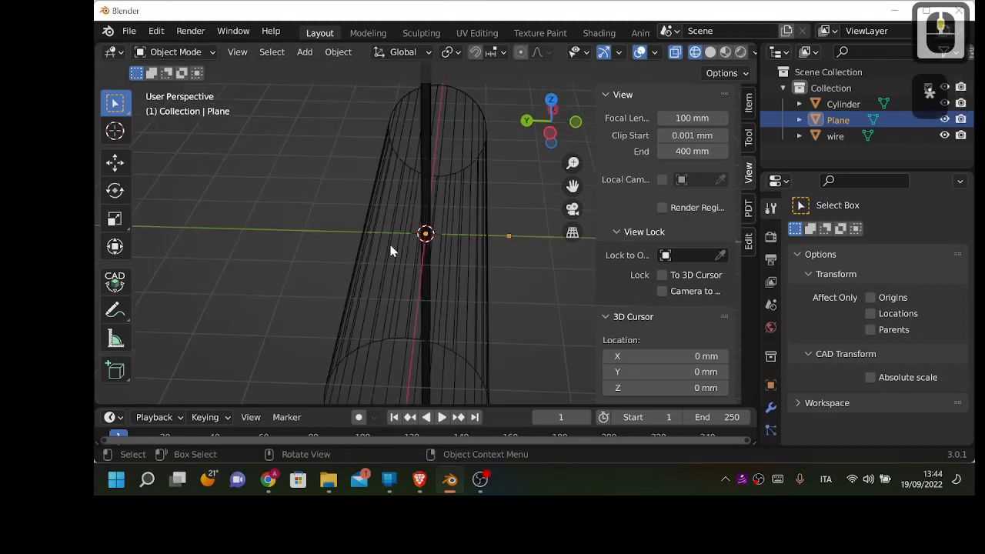
left_click(770, 407)
left_click(846, 233)
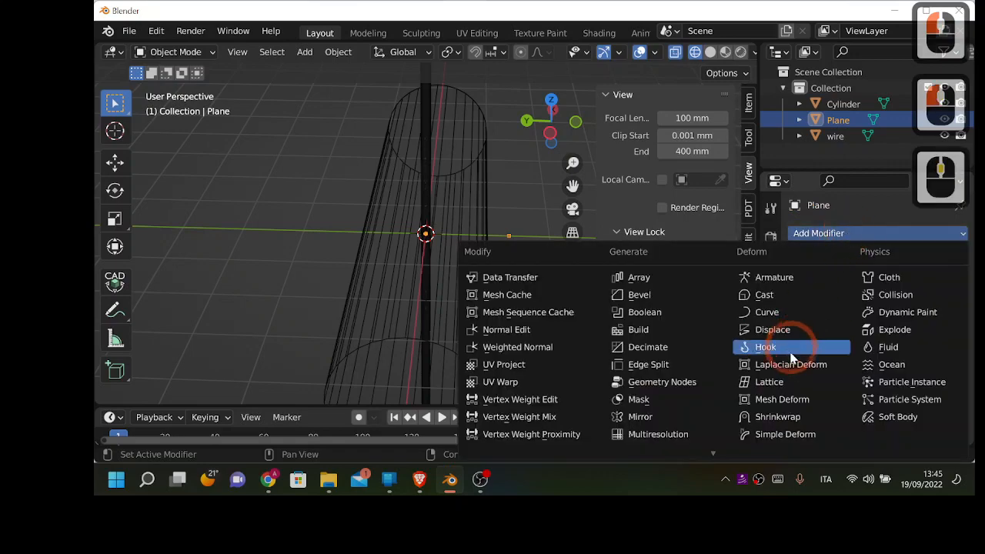
scroll(677, 433, "down", 3)
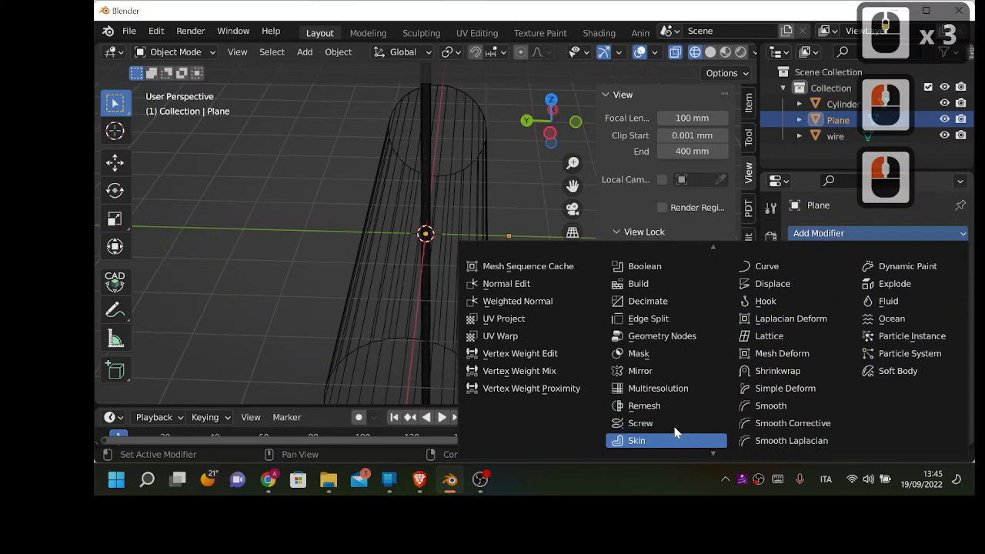
scroll(645, 273, "up", 4)
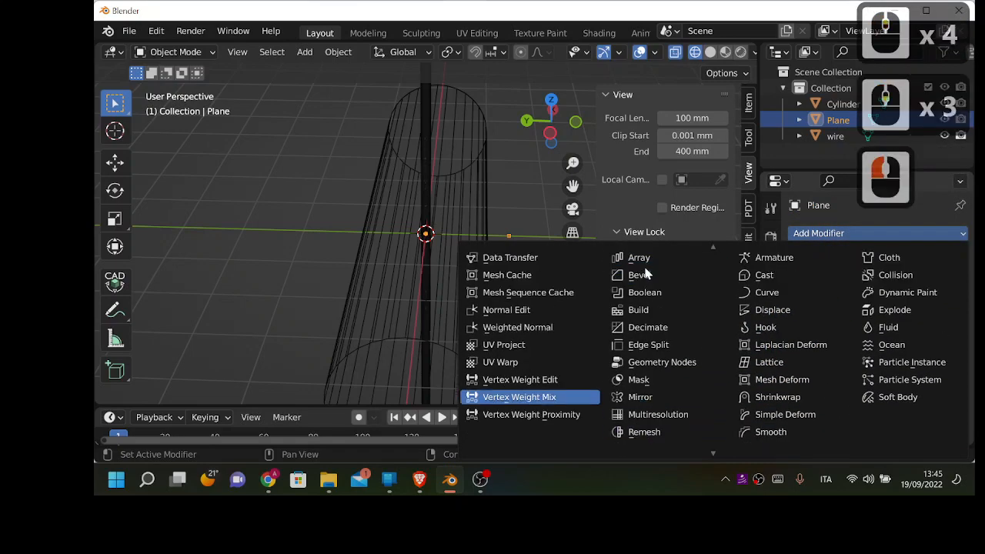
scroll(644, 272, "up", 7)
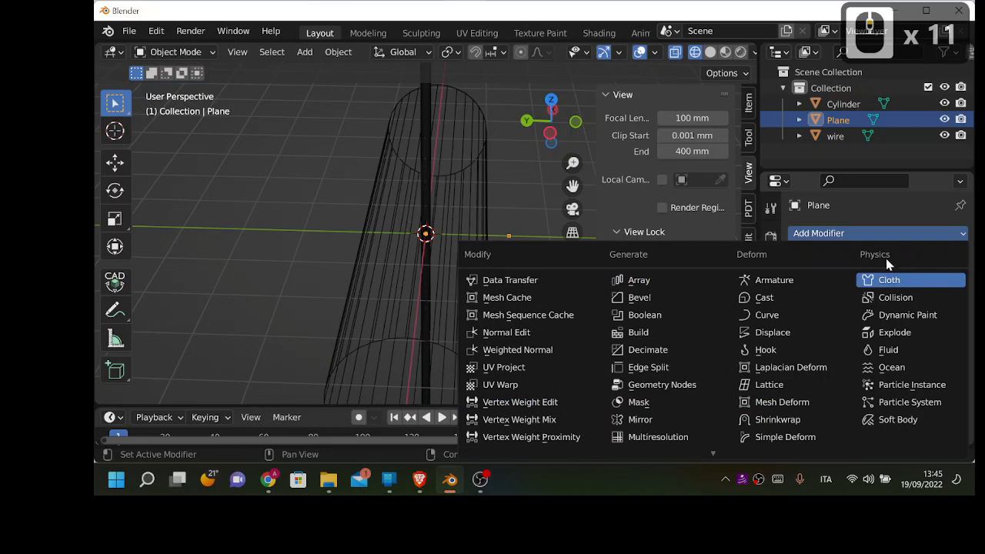
scroll(638, 338, "down", 20)
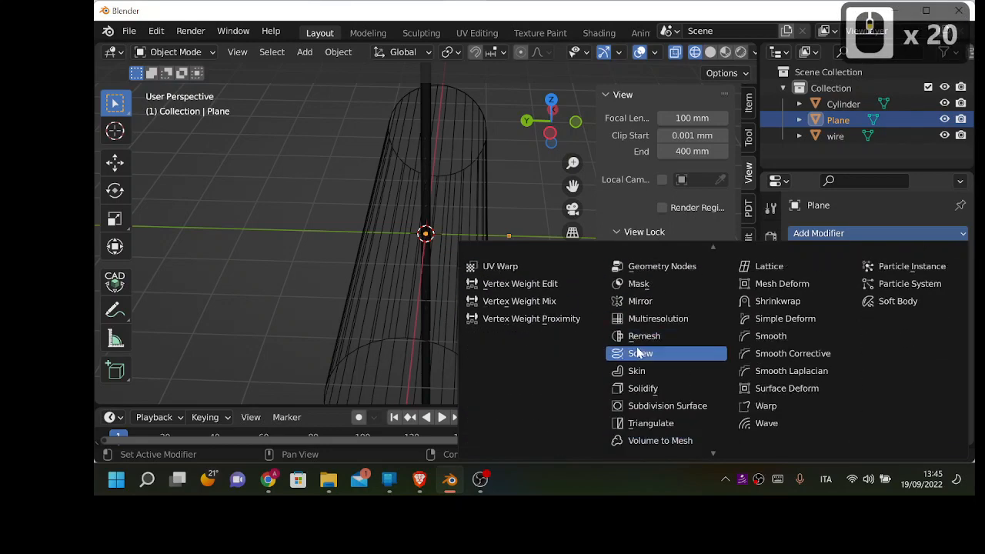
left_click(640, 354)
left_click(479, 254)
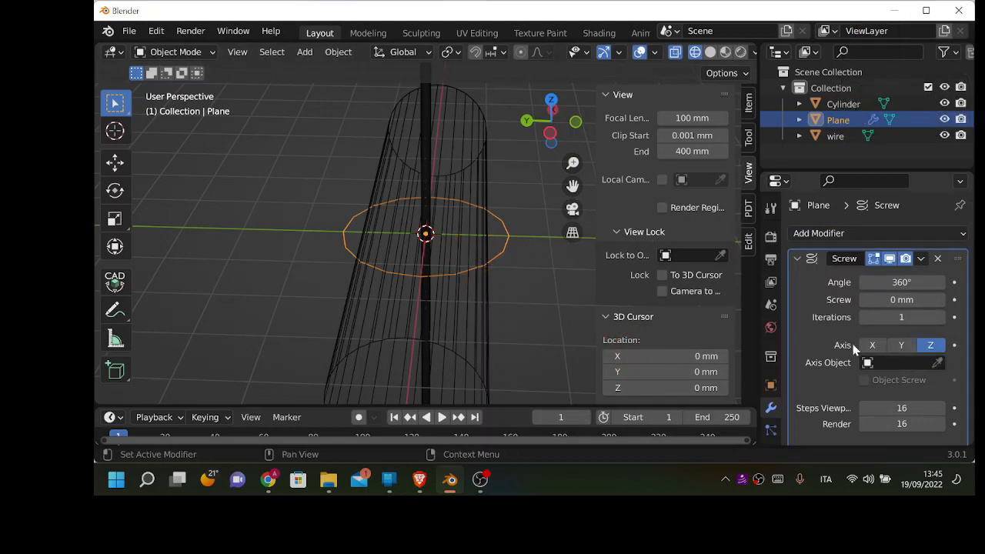
Set the Screw modifier's axis to X and its screw offset to 5.4 mm.
left_click(872, 345)
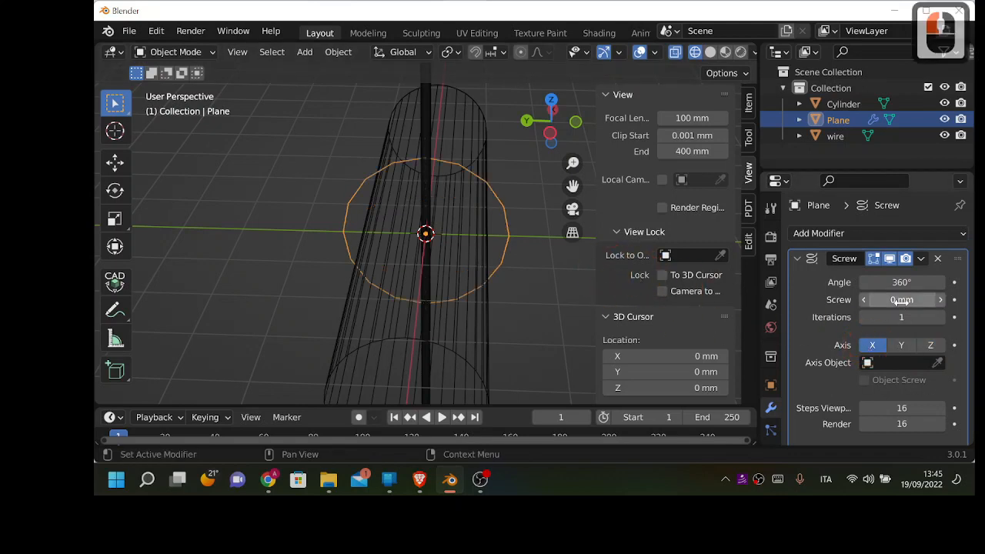
left_click_drag(901, 300, 966, 301)
scroll(665, 246, "down", 1)
scroll(505, 239, "down", 4)
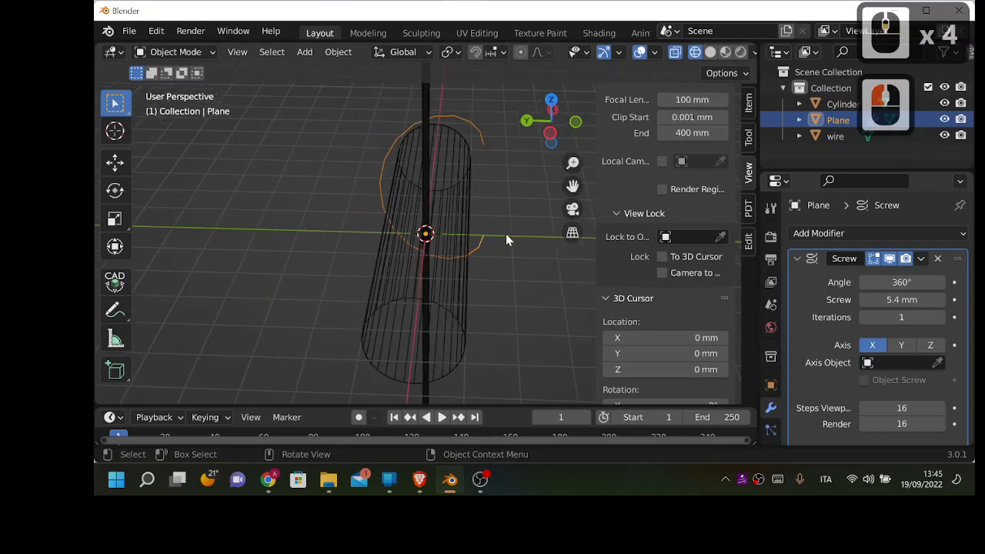
Examine the helix's shape and position relative to the cylinder in the front orthographic view.
middle_click_drag(505, 233, 380, 209)
scroll(457, 243, "down", 3)
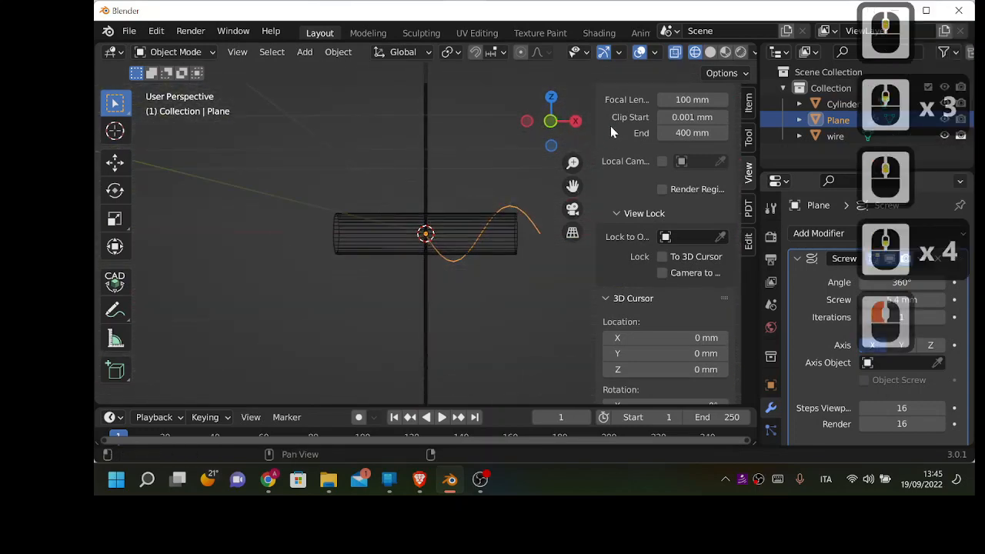
left_click(551, 121)
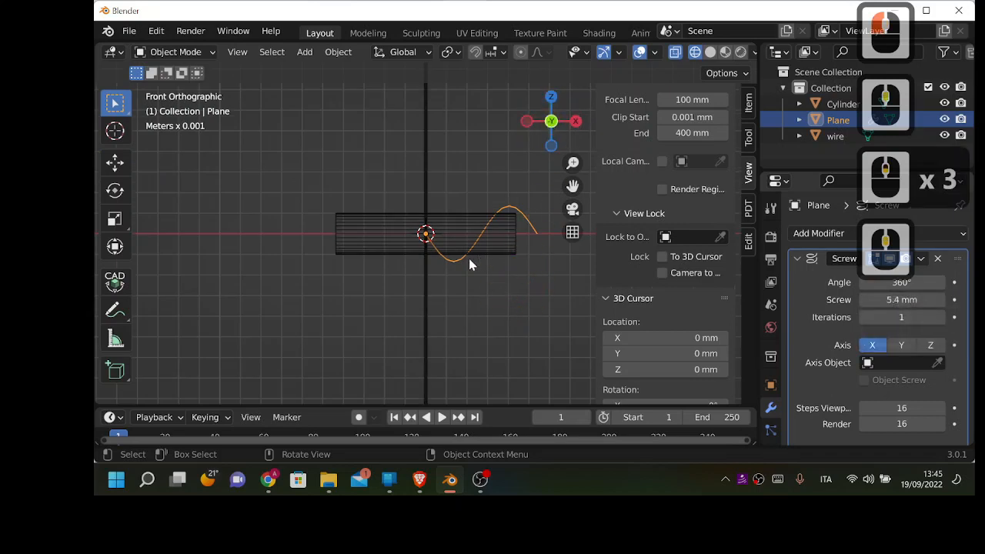
scroll(471, 261, "up", 2)
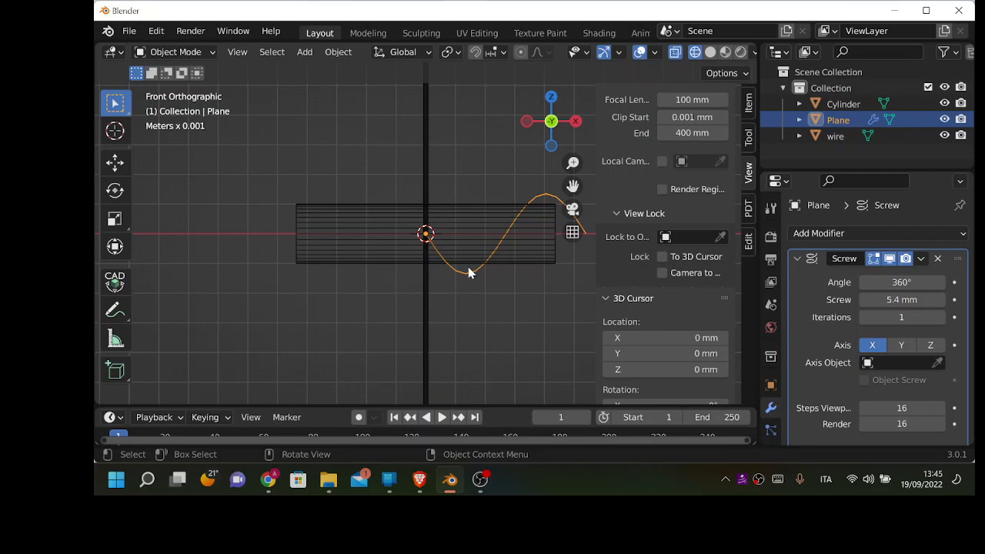
scroll(474, 219, "up", 4)
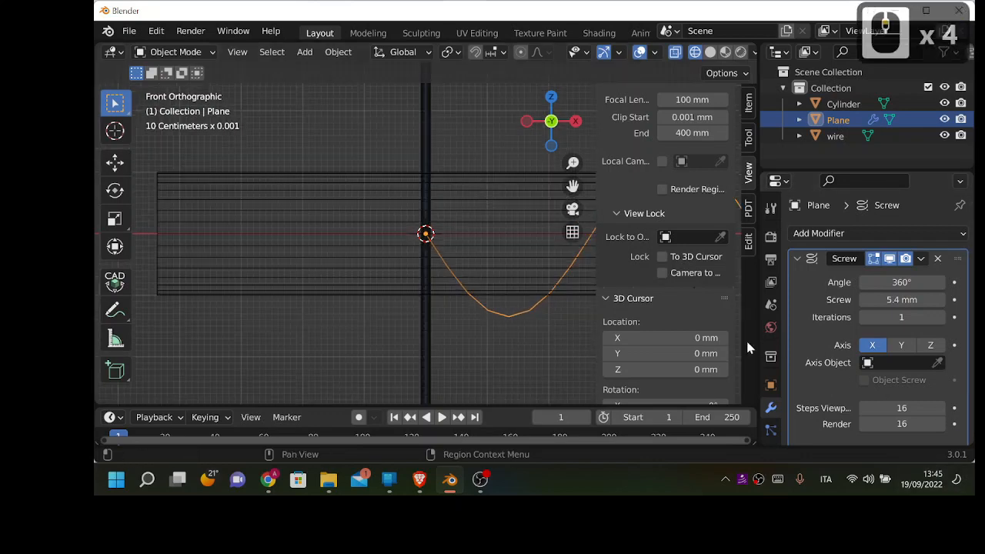
scroll(604, 327, "up", 2)
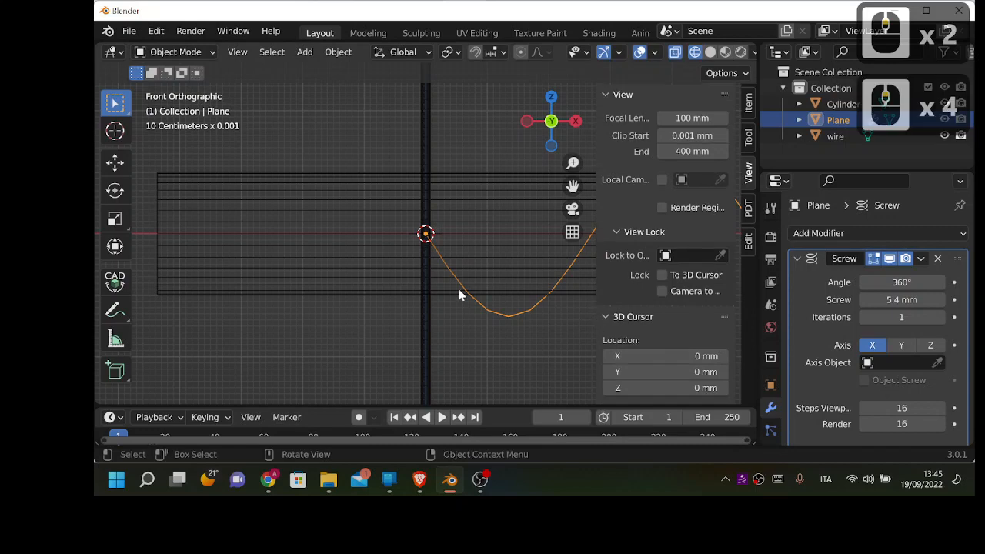
key("Tab")
key("Tab")
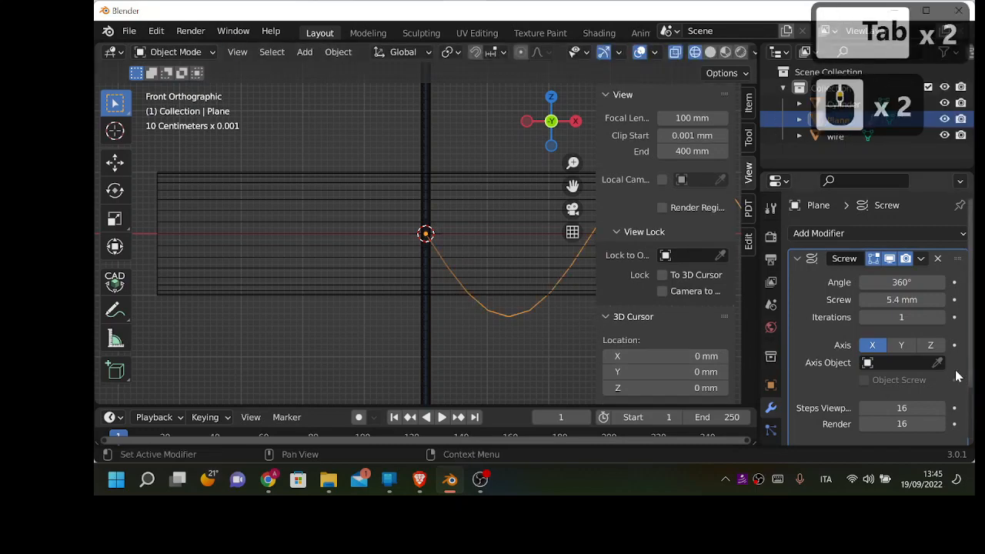
Set the Screw modifier's iterations to 44 and its screw offset to 1 mm.
left_click(900, 317)
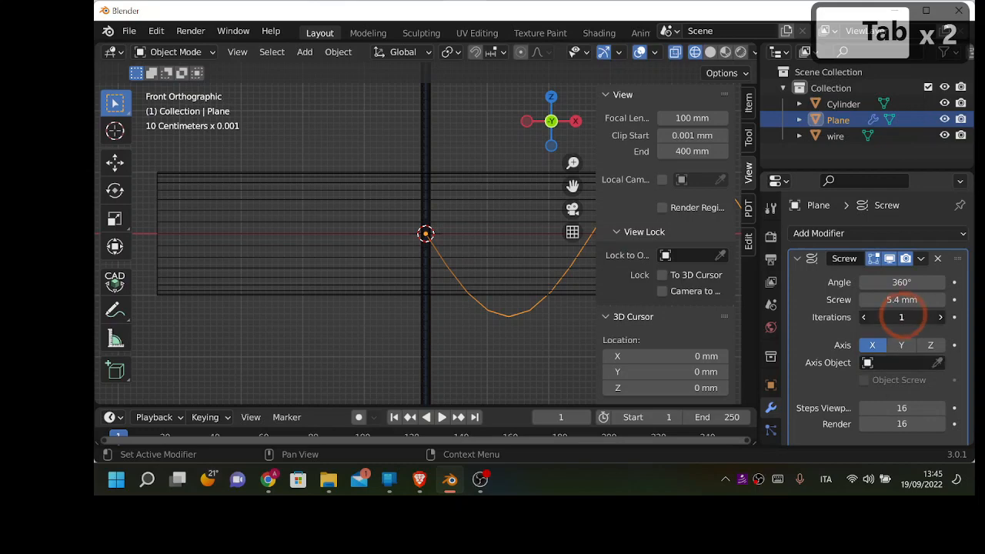
left_click_drag(900, 316, 916, 316)
scroll(496, 281, "down", 7)
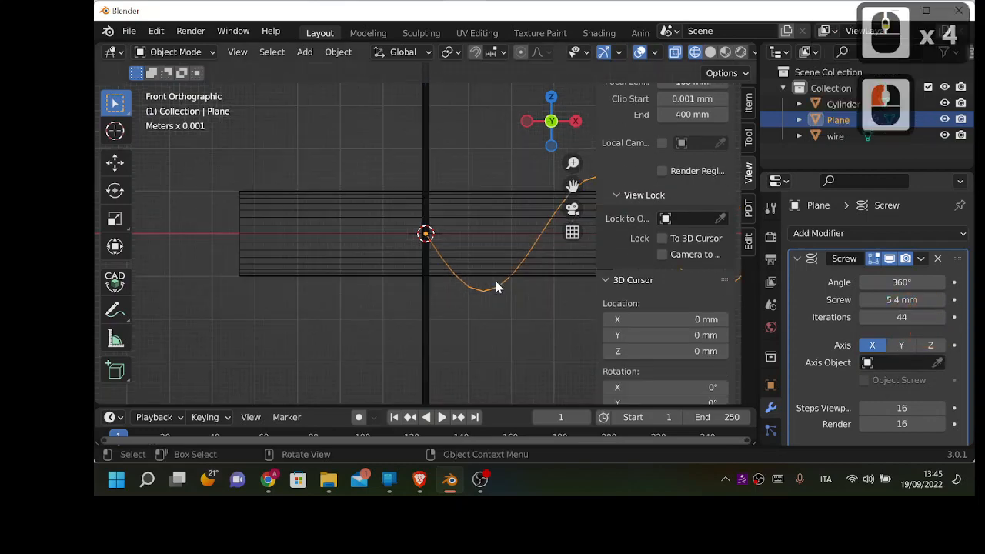
scroll(496, 282, "down", 3)
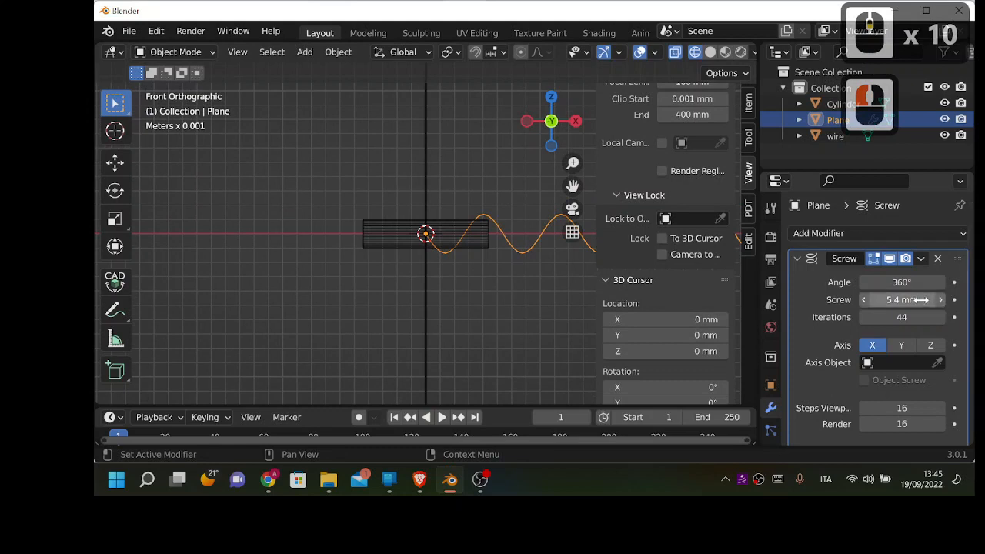
left_click_drag(901, 299, 921, 300)
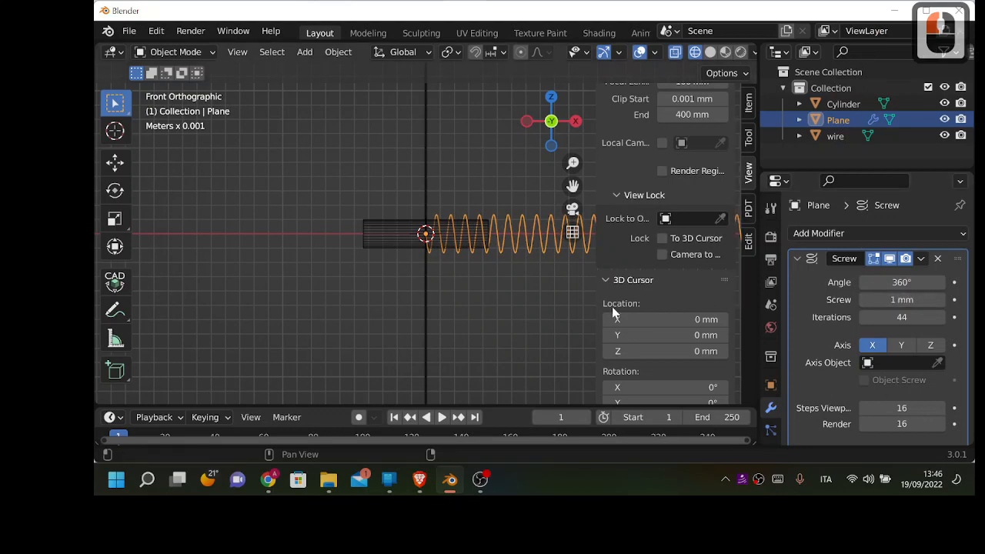
Reduce the Screw modifier's iterations to 30.
left_click(866, 317)
left_click(866, 317)
left_click(865, 317)
left_click(865, 317)
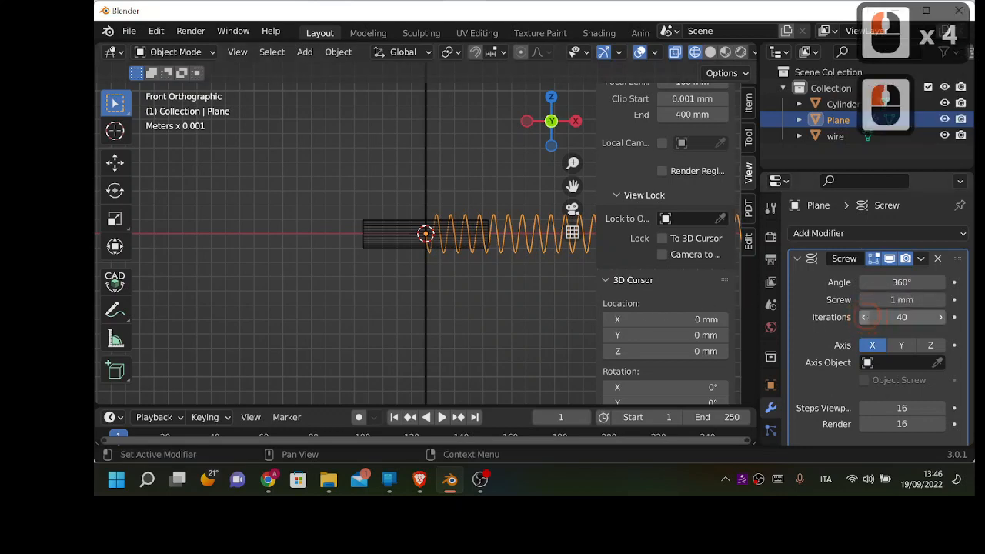
left_click(866, 317)
left_click(866, 317)
left_click(865, 317)
left_click(865, 317)
left_click(865, 317)
left_click(865, 317)
left_click(865, 317)
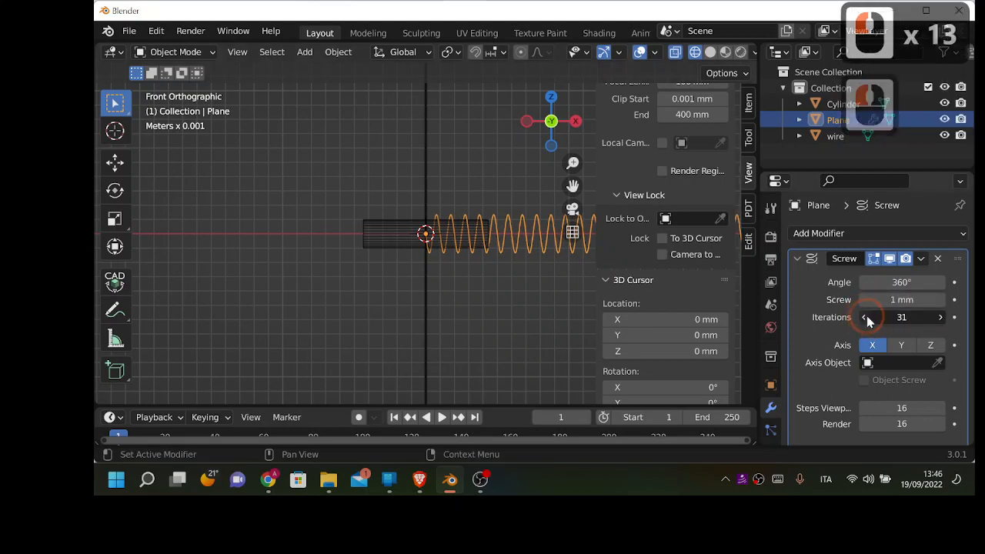
left_click(865, 317)
scroll(661, 308, "down", 2)
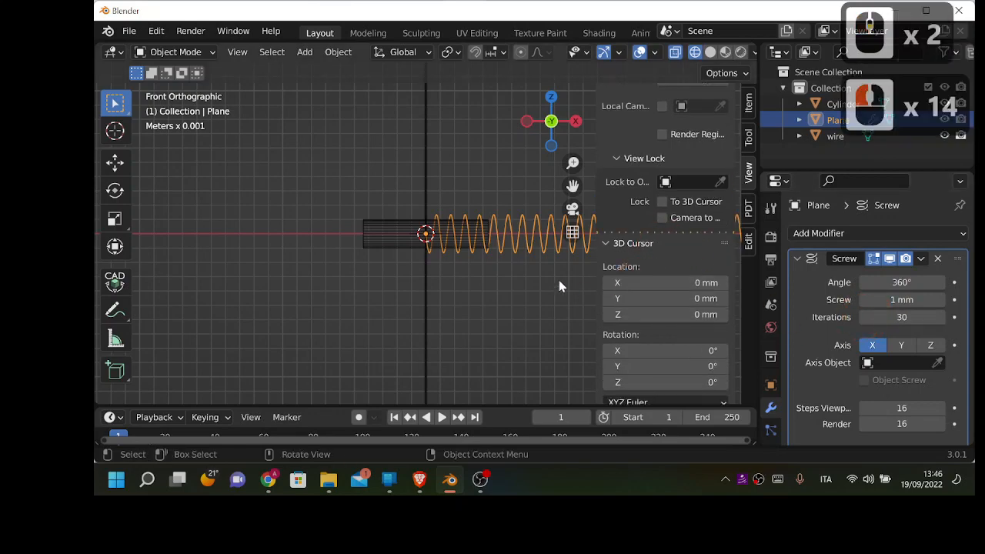
Reduce the Screw modifier's iterations to 24.
left_click(863, 318)
left_click(863, 318)
left_click(863, 318)
left_click(863, 318)
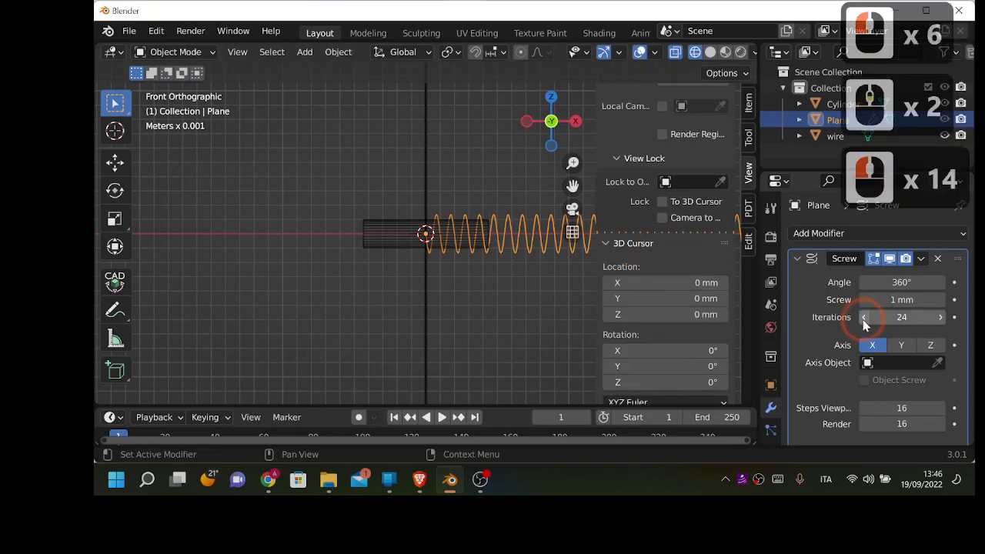
Move the helix about 7.2 mm in the negative X direction so it starts beyond the cylinder's end.
scroll(571, 289, "down", 6)
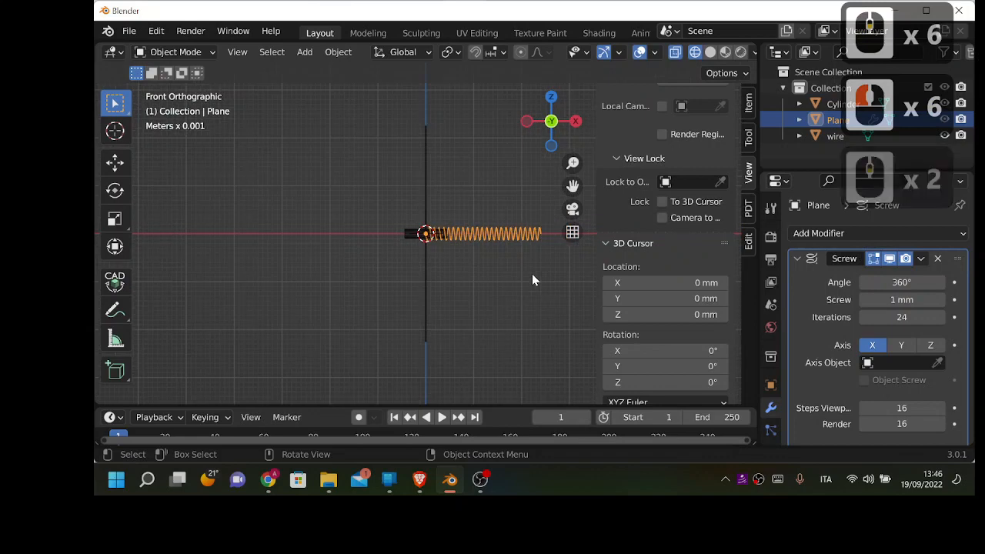
scroll(531, 277, "up", 2)
scroll(531, 277, "up", 2)
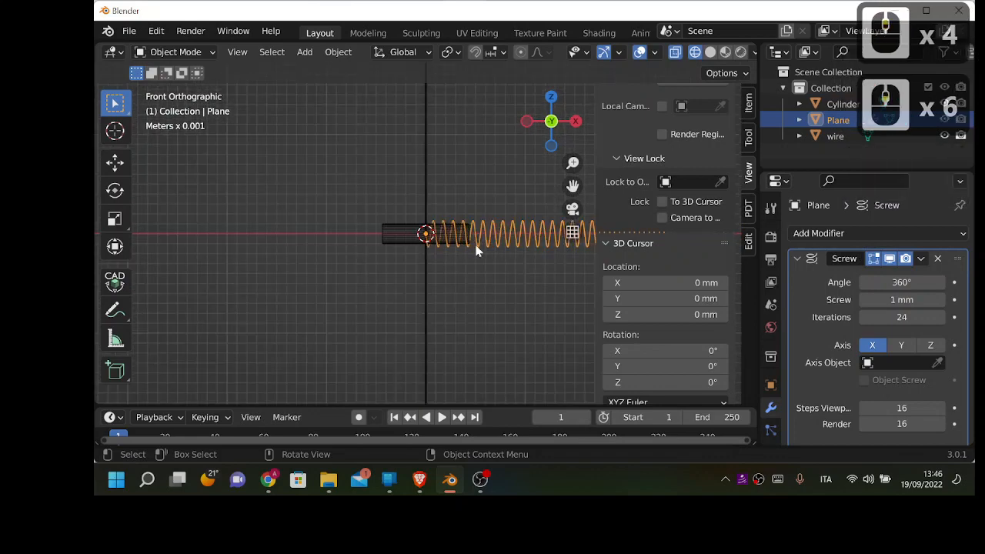
key("g")
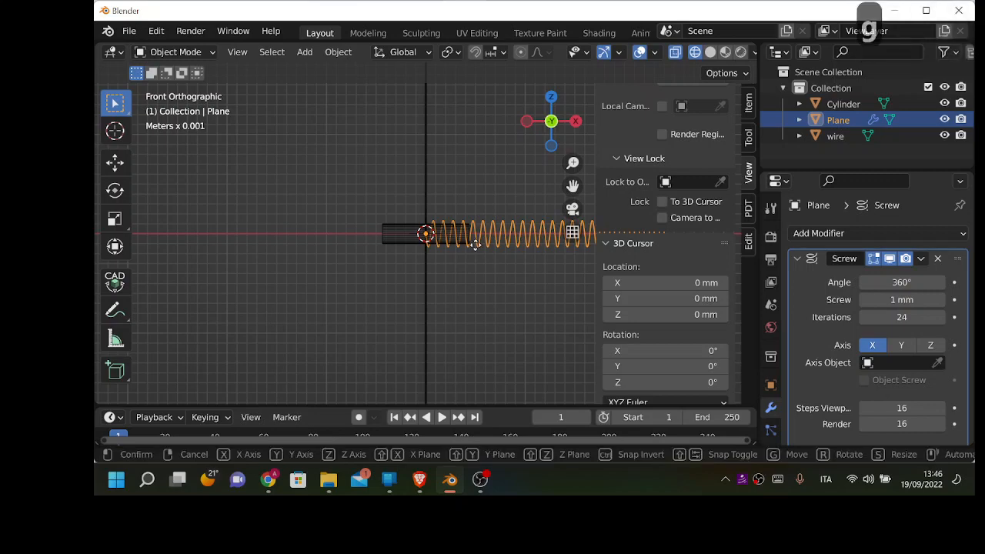
key("x")
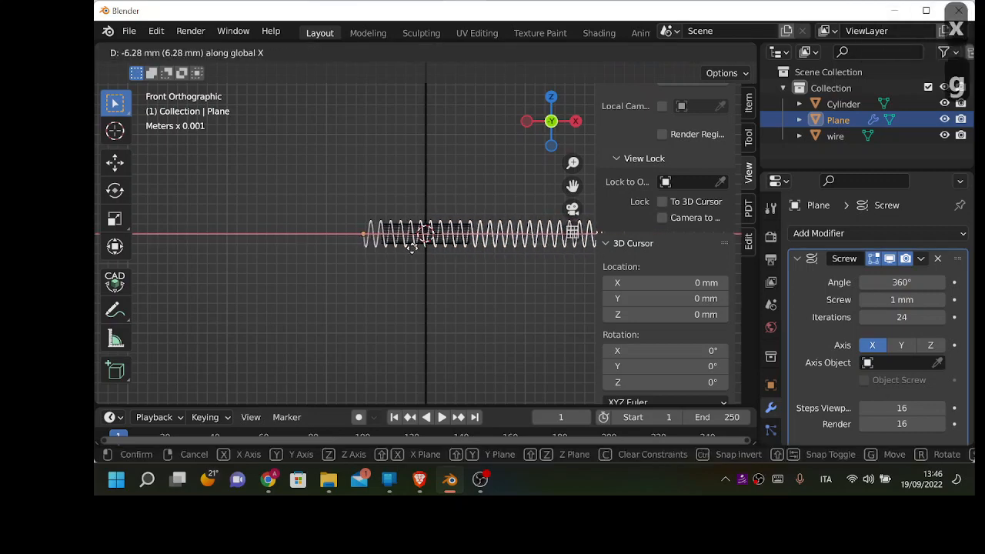
left_click(403, 253)
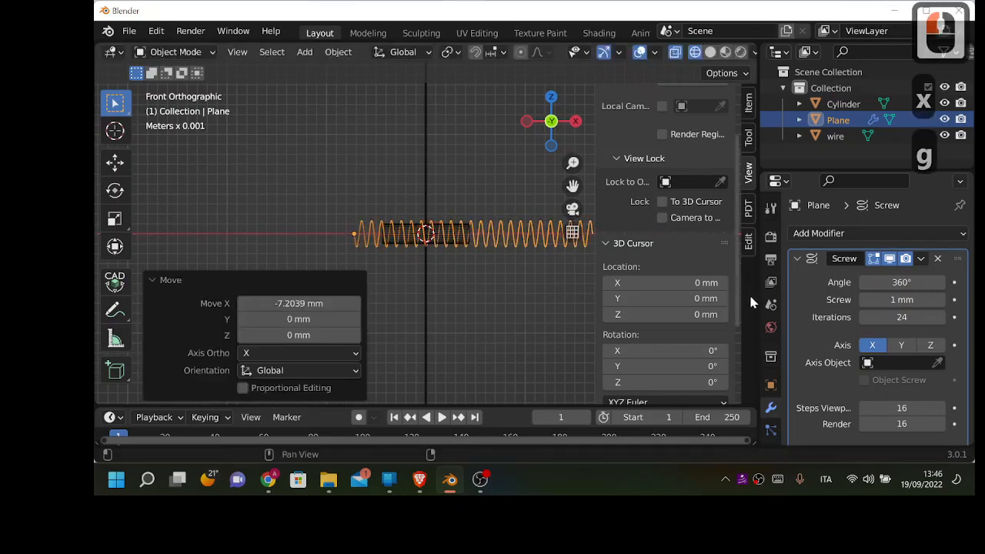
Reduce the Screw modifier's iterations to 18.
left_click(866, 319)
left_click(864, 317)
left_click(864, 317)
left_click(864, 317)
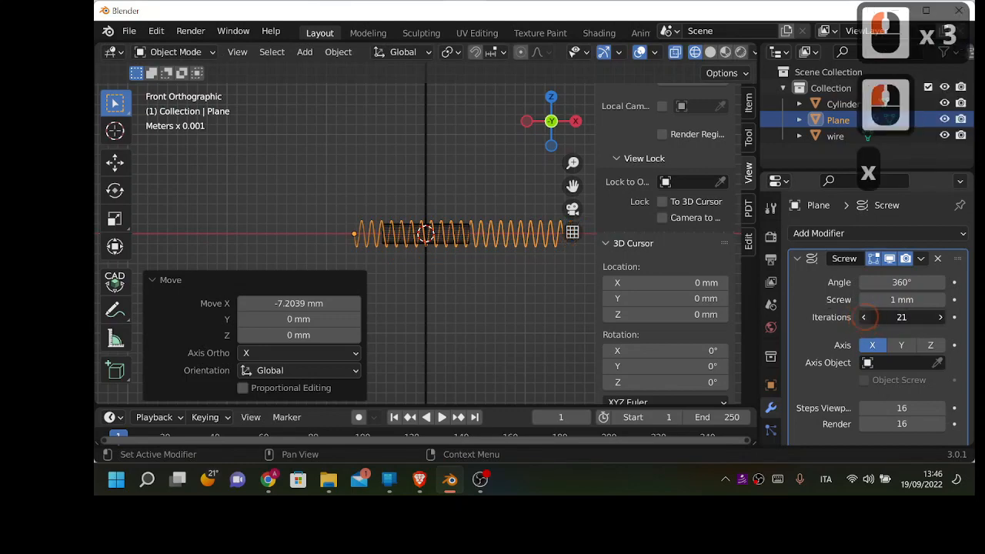
left_click(865, 317)
left_click(865, 317)
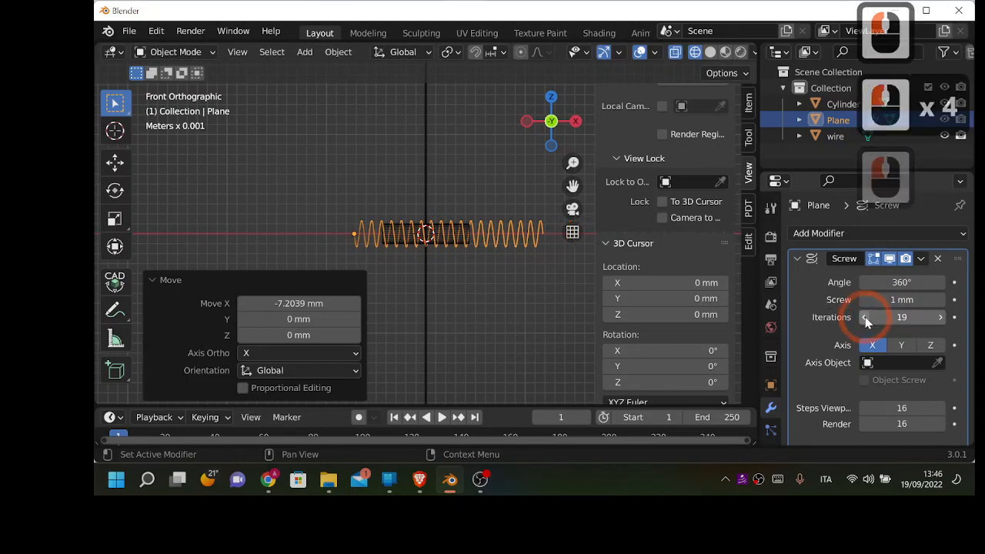
left_click(865, 317)
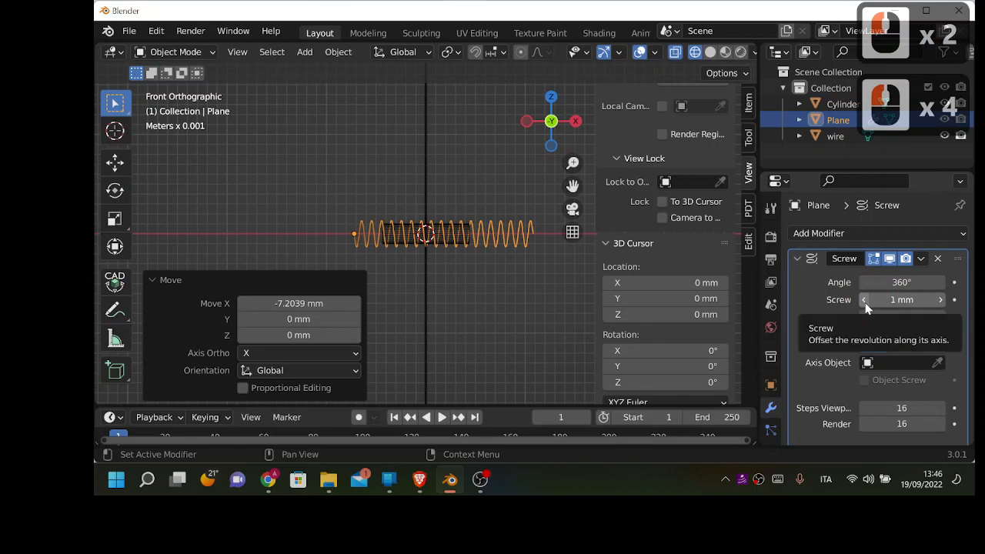
Stretch the cylinder along the global X axis so its end reaches the start of the helix.
left_click(384, 231)
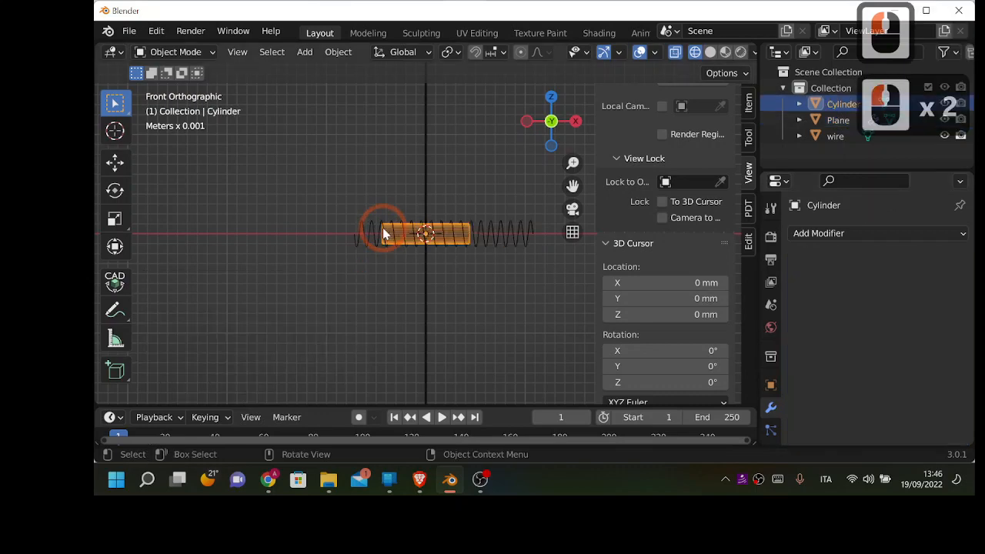
left_click(412, 250)
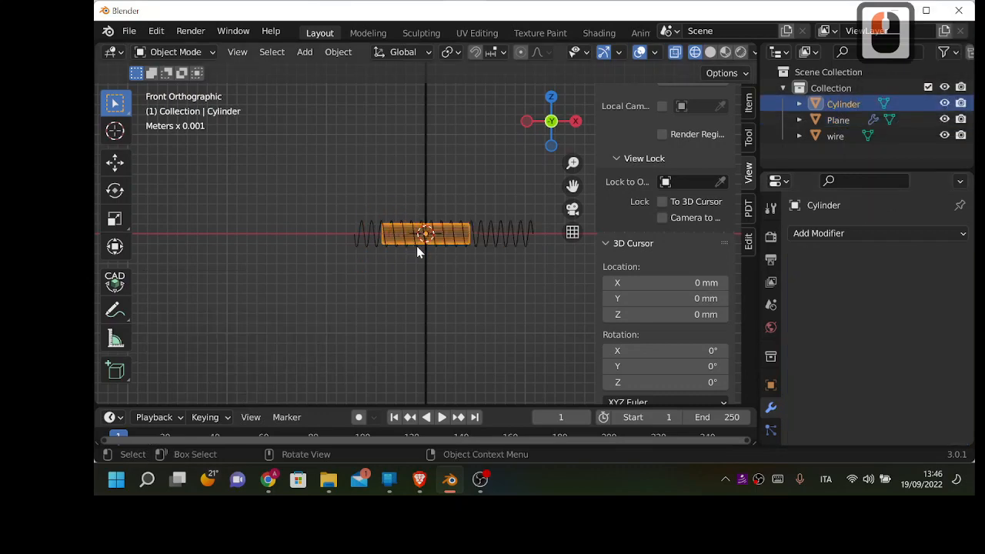
key("s")
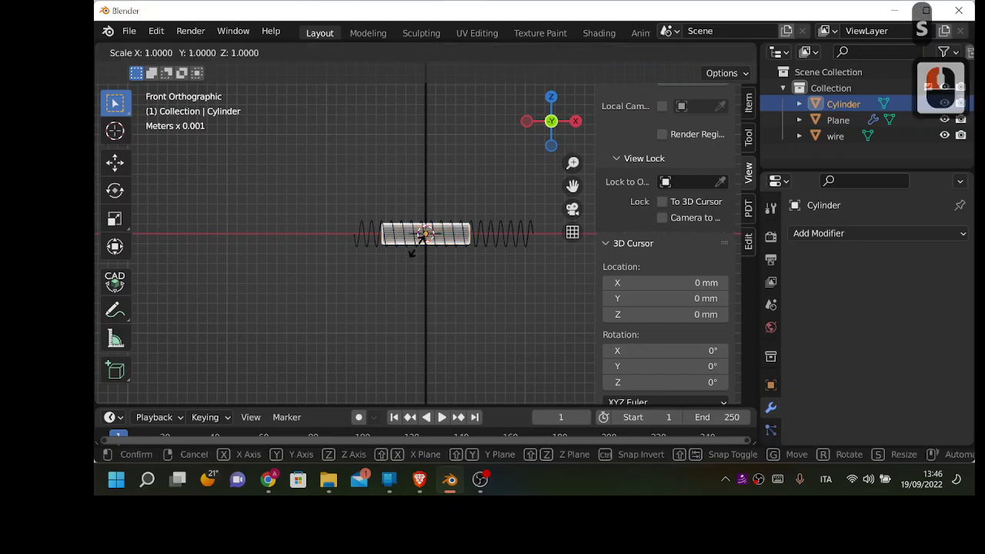
key("x")
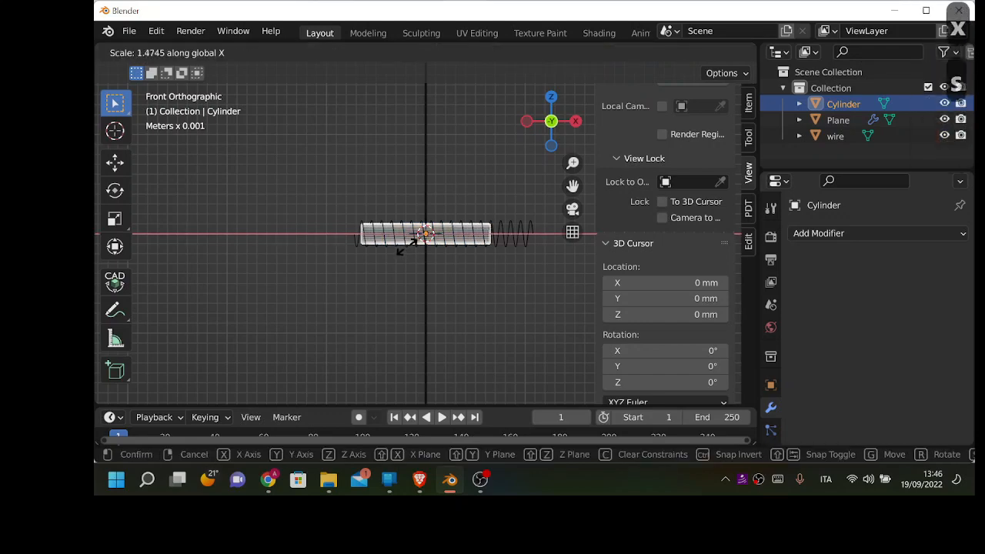
left_click(397, 246)
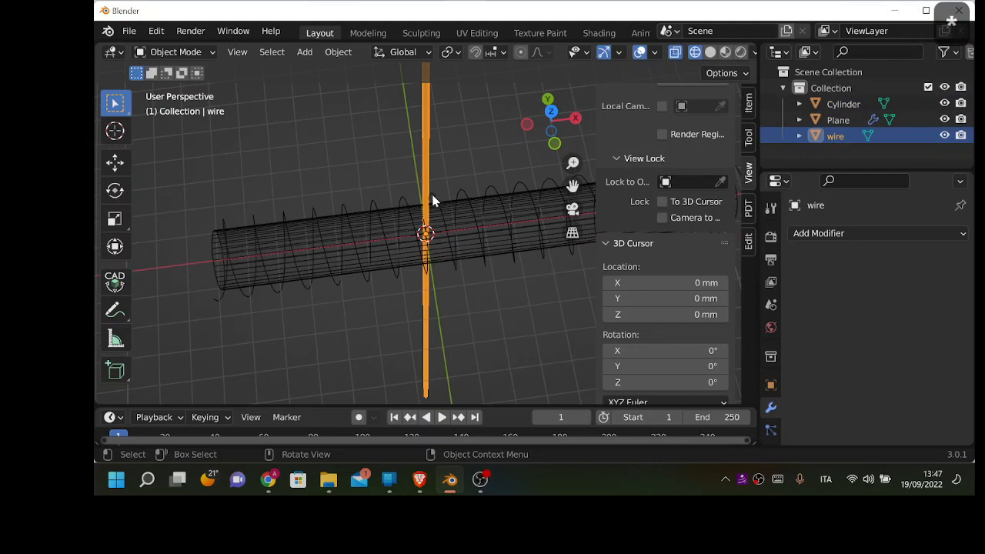
Select the helix, enter Edit Mode and examine its source vertex from the cylinder's end.
left_click(469, 200)
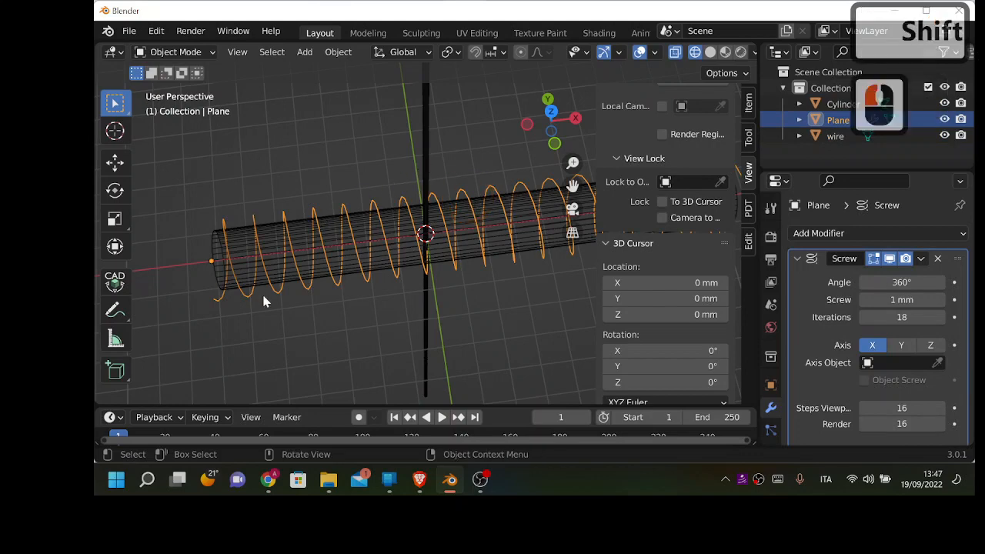
middle_click_drag(265, 300, 231, 293)
key("Tab")
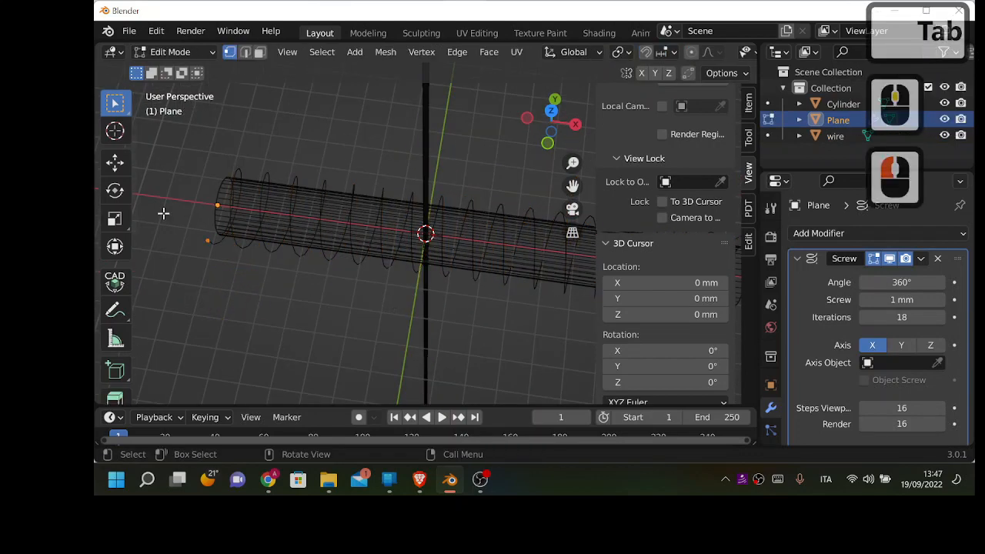
scroll(268, 253, "down", 3)
scroll(427, 286, "down", 3)
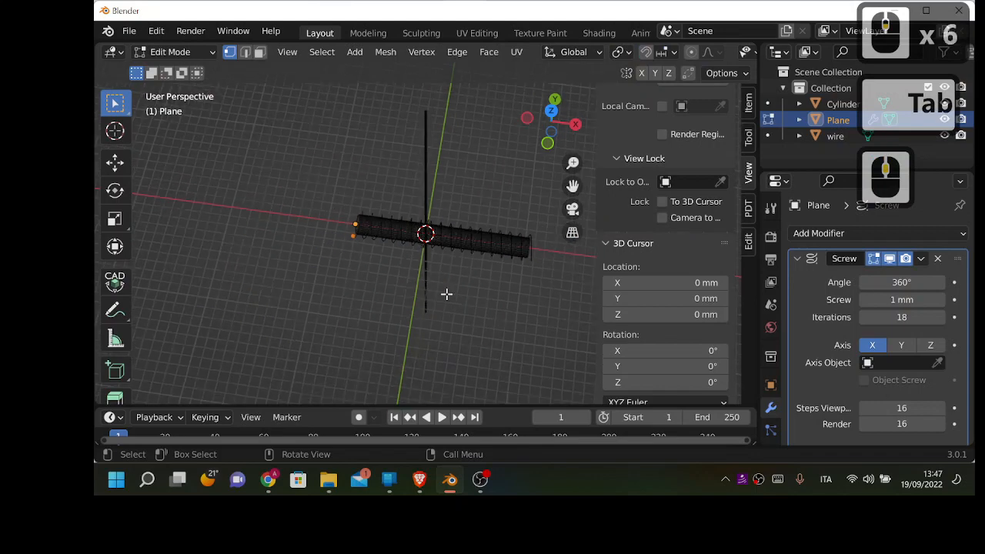
middle_click_drag(477, 307, 443, 263)
scroll(546, 299, "up", 3)
scroll(443, 263, "up", 2)
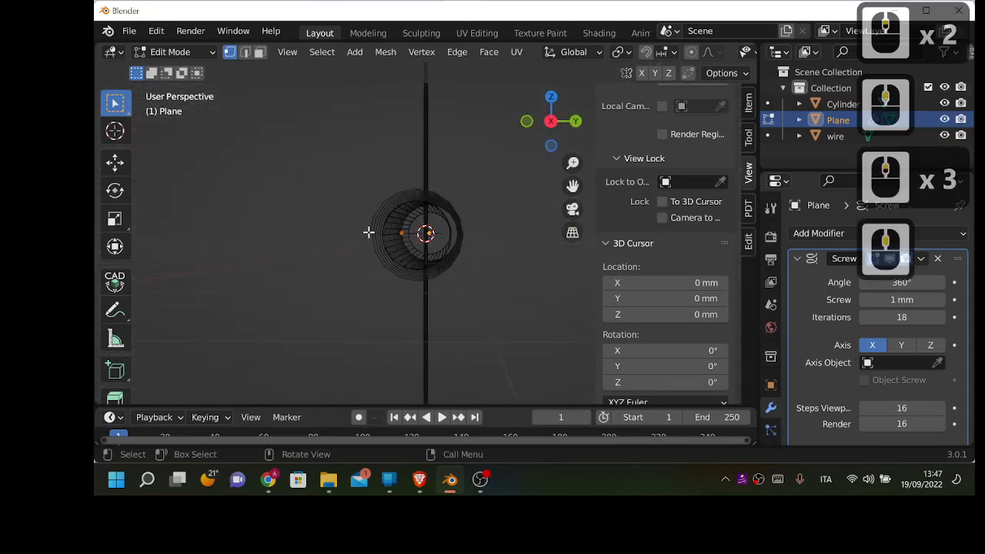
Try to move the helix's source vertex along the Z axis.
left_click_drag(390, 273, 362, 230)
left_click(374, 246)
middle_click_drag(374, 246, 496, 277)
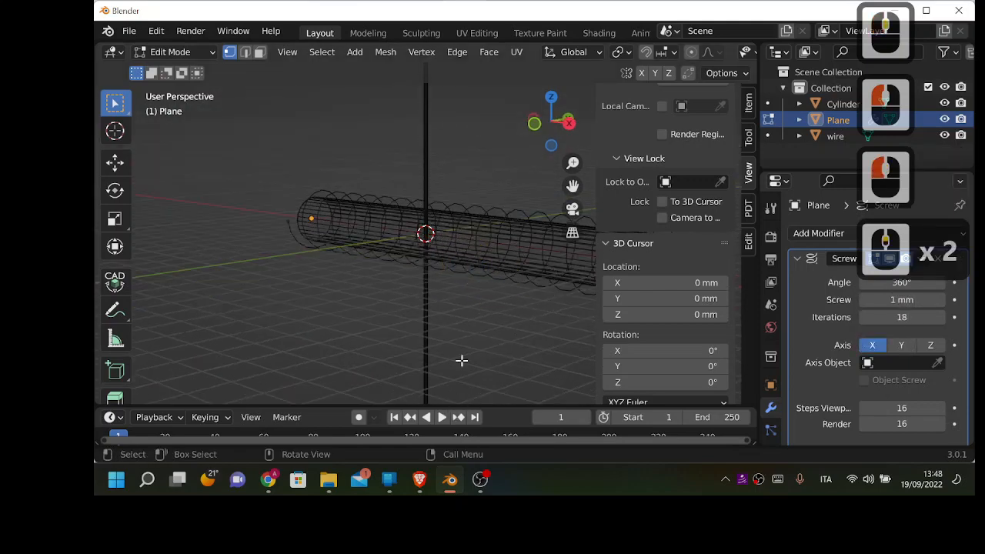
left_click_drag(572, 186, 408, 143)
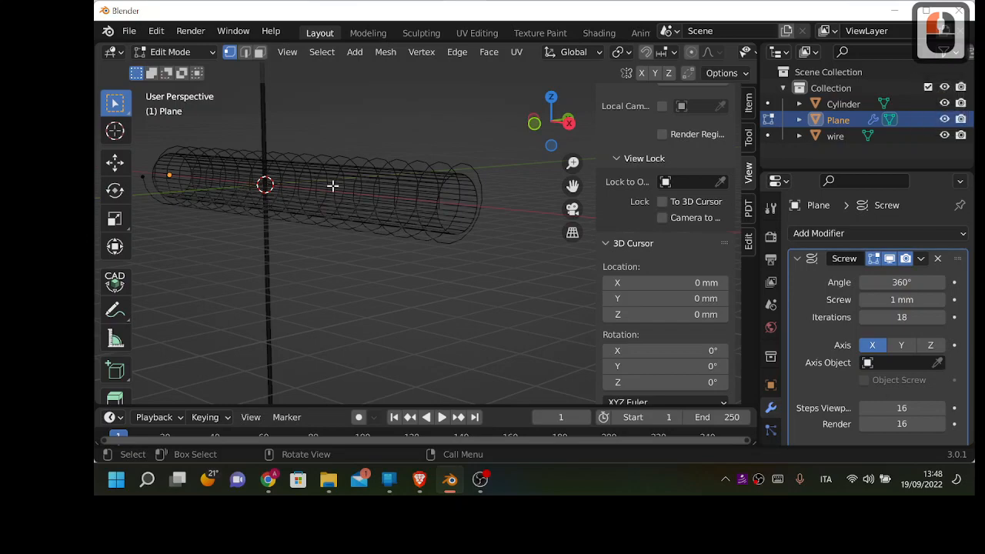
key("a")
middle_click_drag(196, 204, 196, 232)
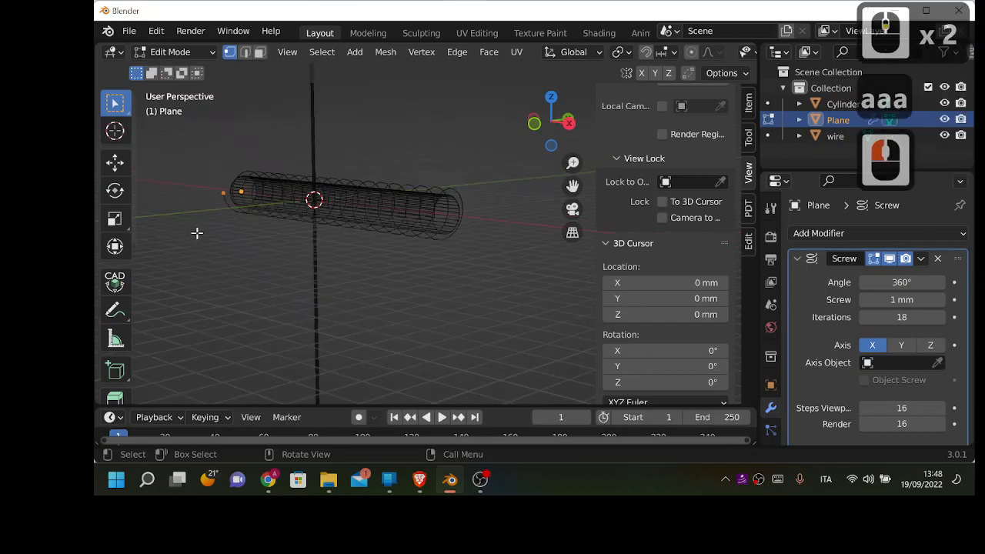
key("g")
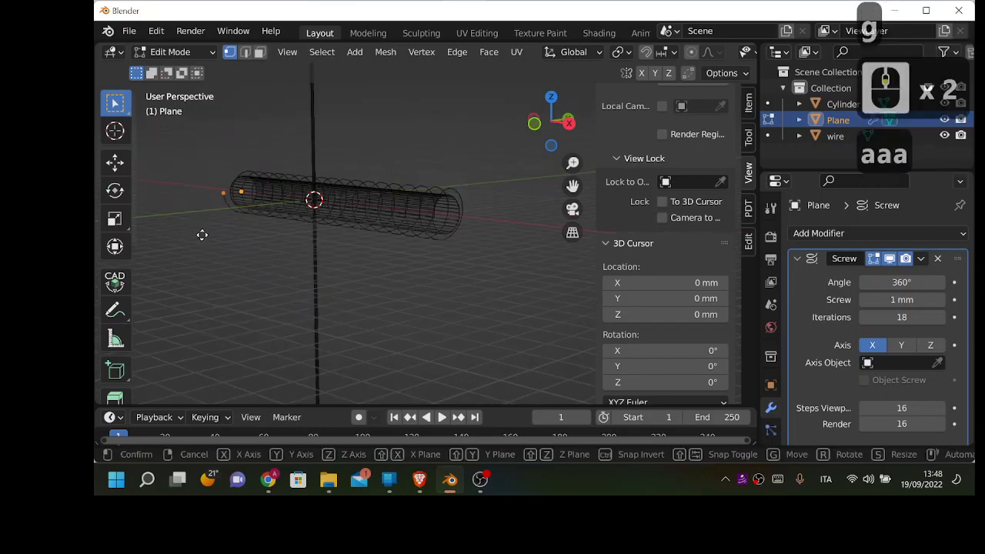
key("z")
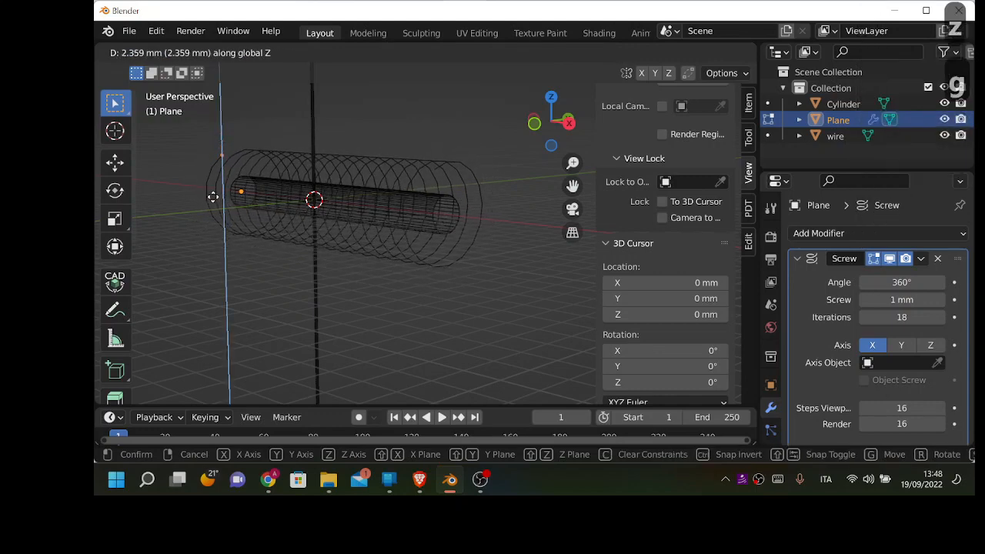
key("Escape")
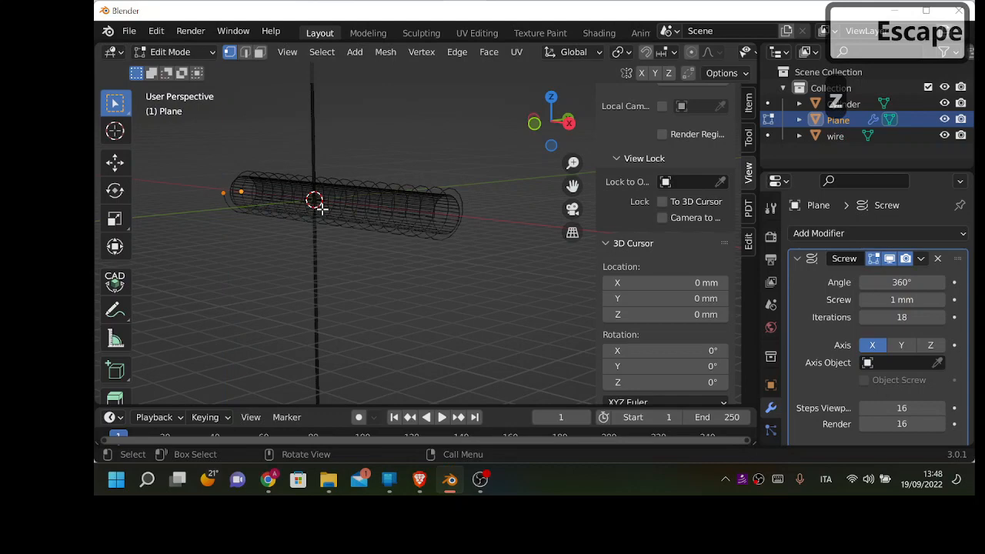
Return to Object Mode and apply the Screw modifier to the helix.
key("Tab")
scroll(345, 219, "up", 2)
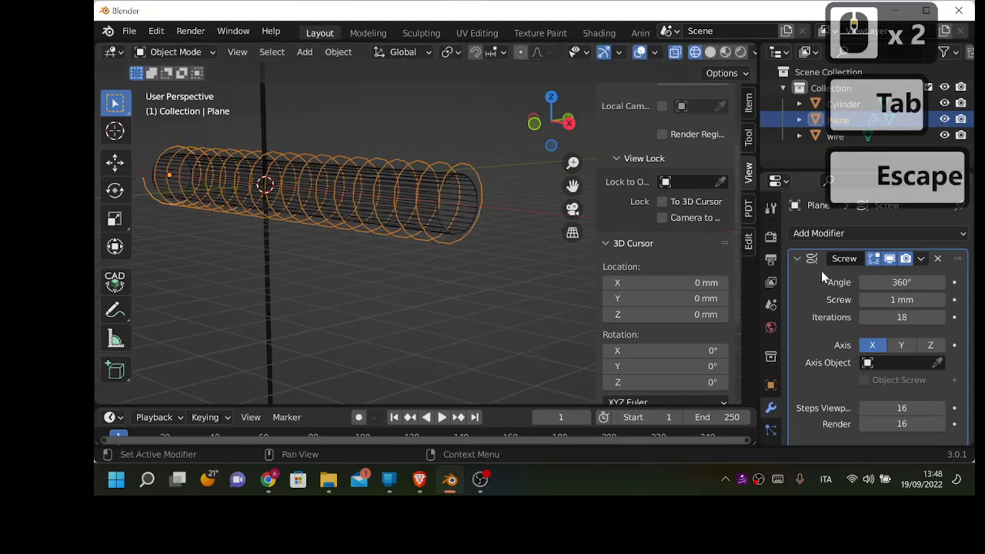
left_click(920, 259)
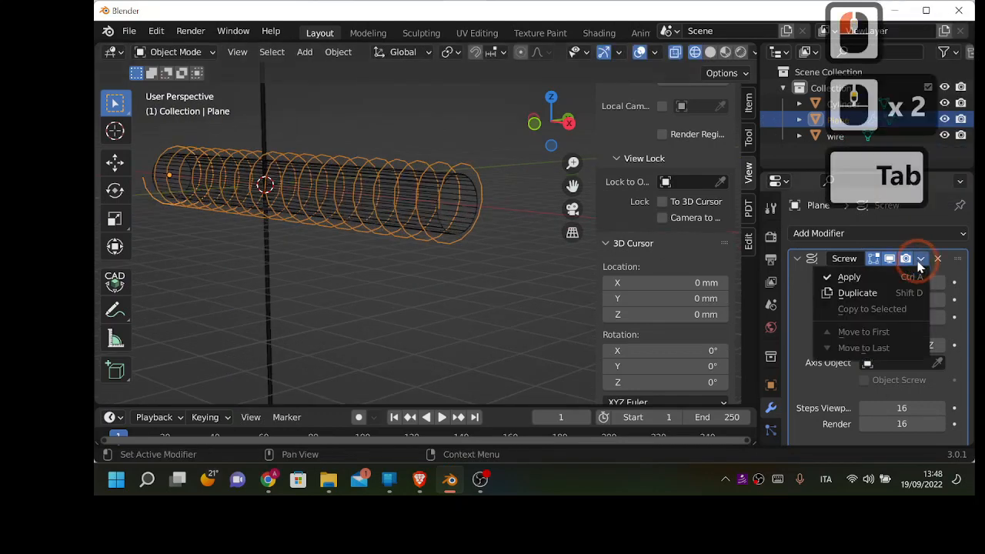
left_click(849, 278)
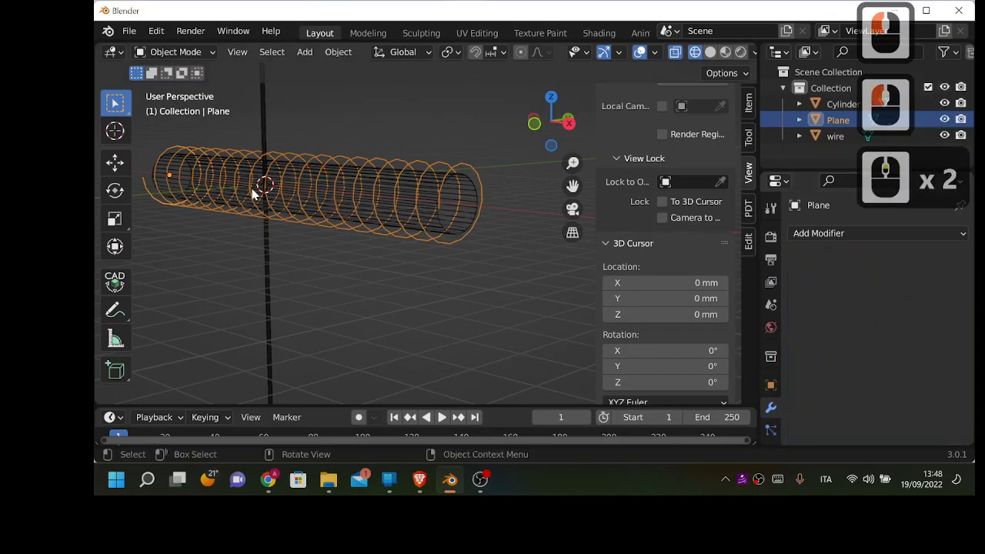
In Edit Mode, move the helix's end vertex on the positive X side about 5.6 mm downward along Z.
key("Tab")
scroll(387, 220, "down", 2)
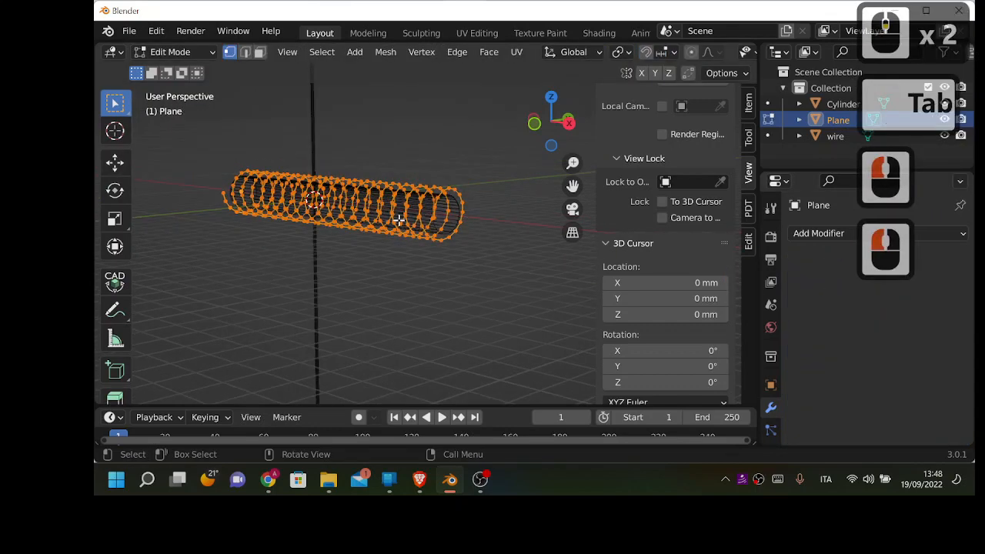
middle_click_drag(424, 220, 410, 208)
scroll(410, 208, "up", 3)
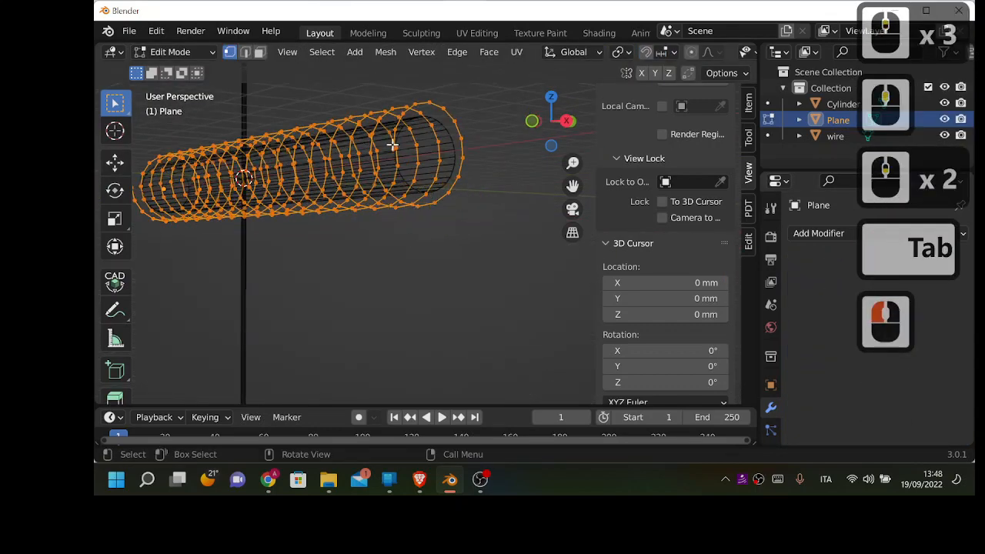
left_click(407, 167)
middle_click_drag(407, 167, 496, 247)
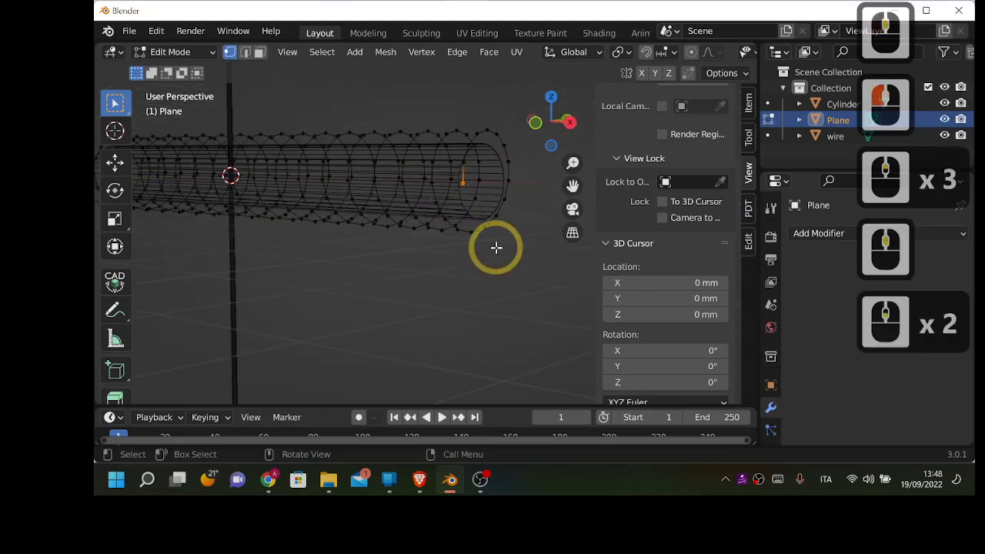
key("g")
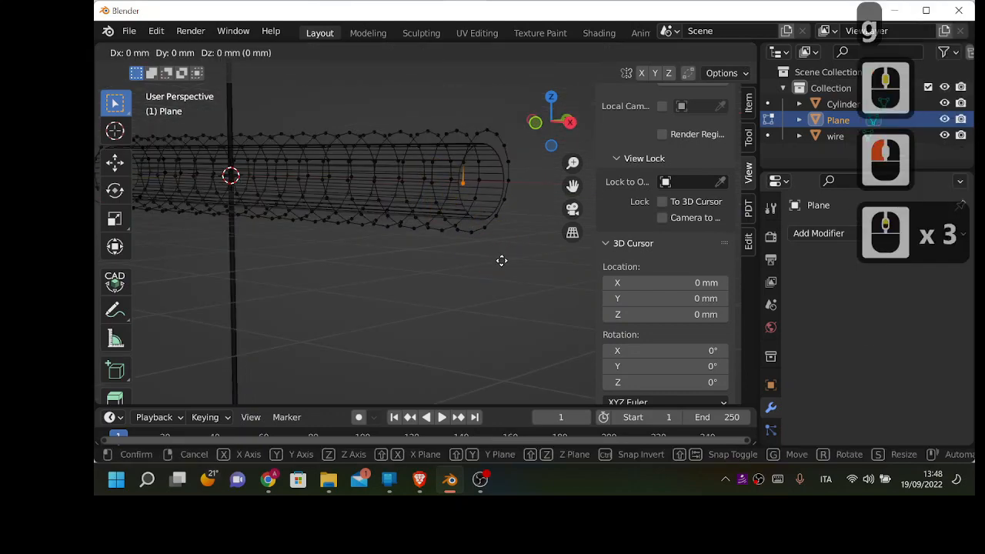
key("z")
left_click(466, 155)
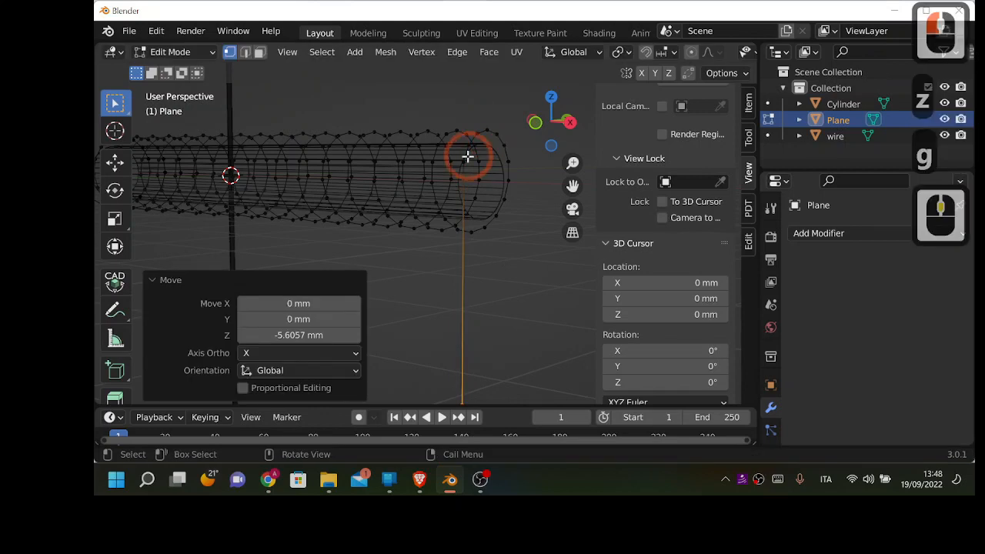
Move the helix's end vertex on the negative X side about 4.5 mm upward along Z and return to Object Mode.
scroll(429, 132, "down", 4)
middle_click_drag(367, 226, 439, 230)
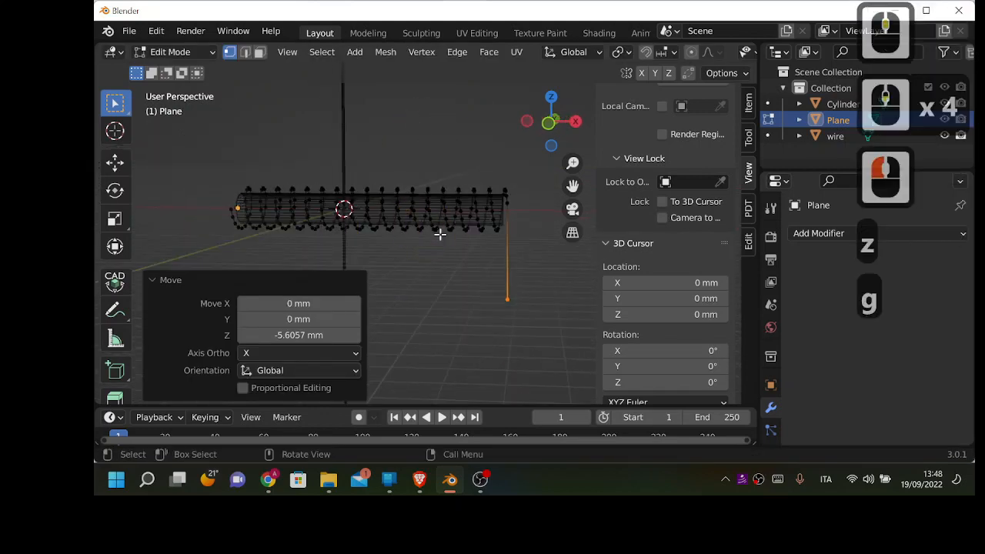
left_click(234, 214)
scroll(233, 214, "up", 2)
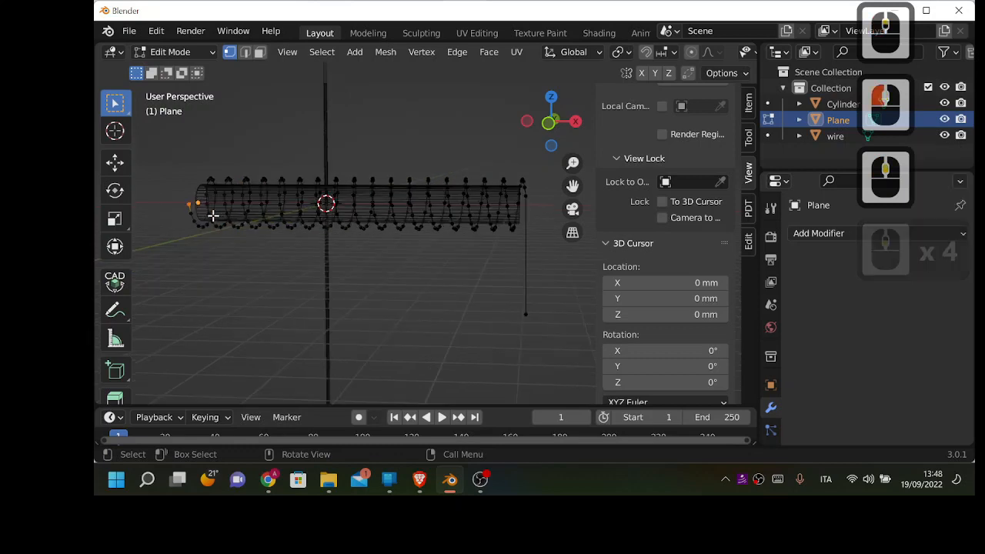
left_click(184, 199)
left_click(187, 201)
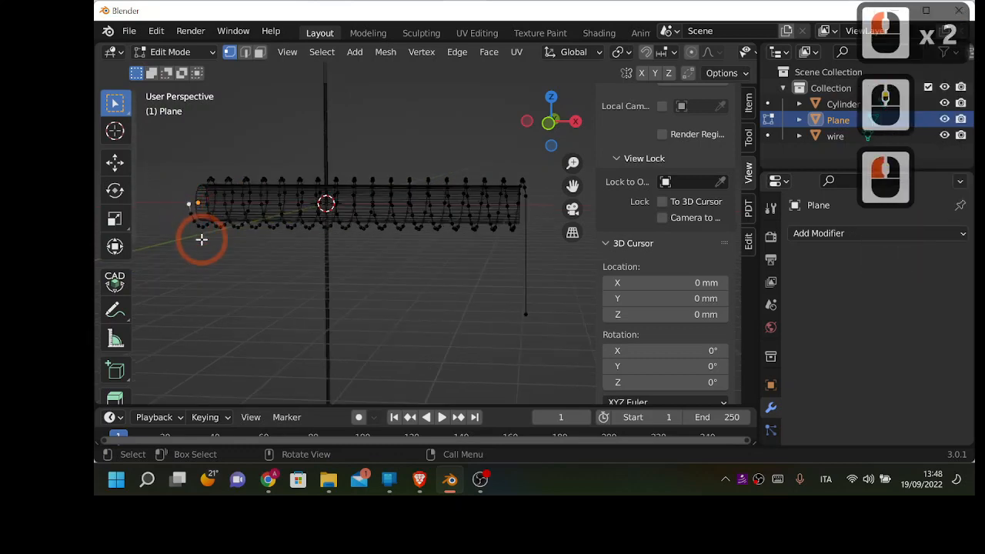
key("g")
key("z")
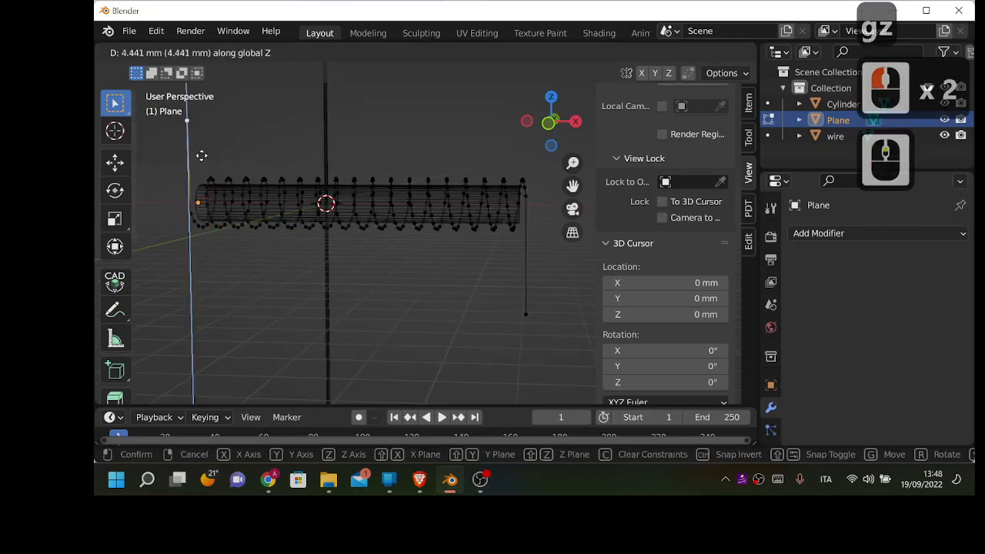
left_click(207, 159)
scroll(215, 160, "down", 2)
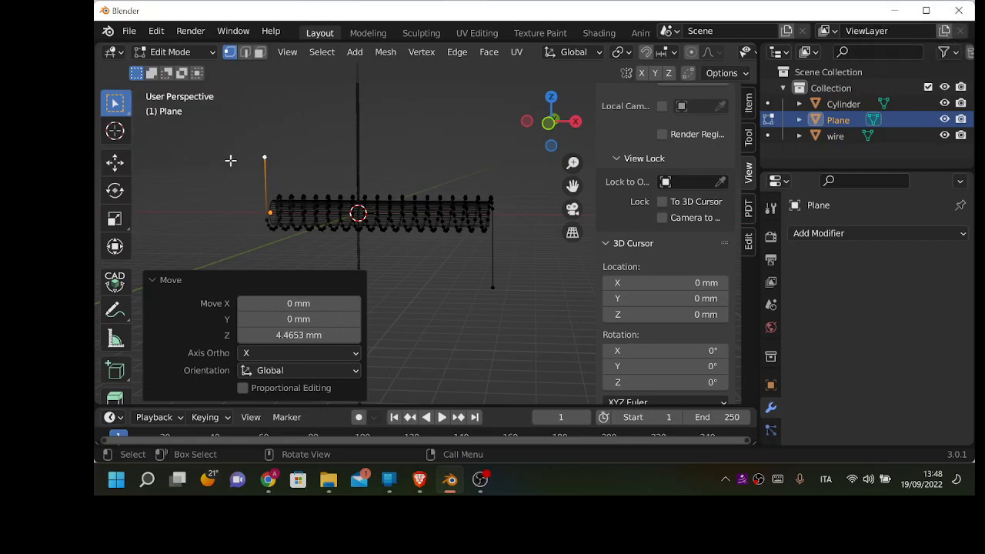
key("Tab")
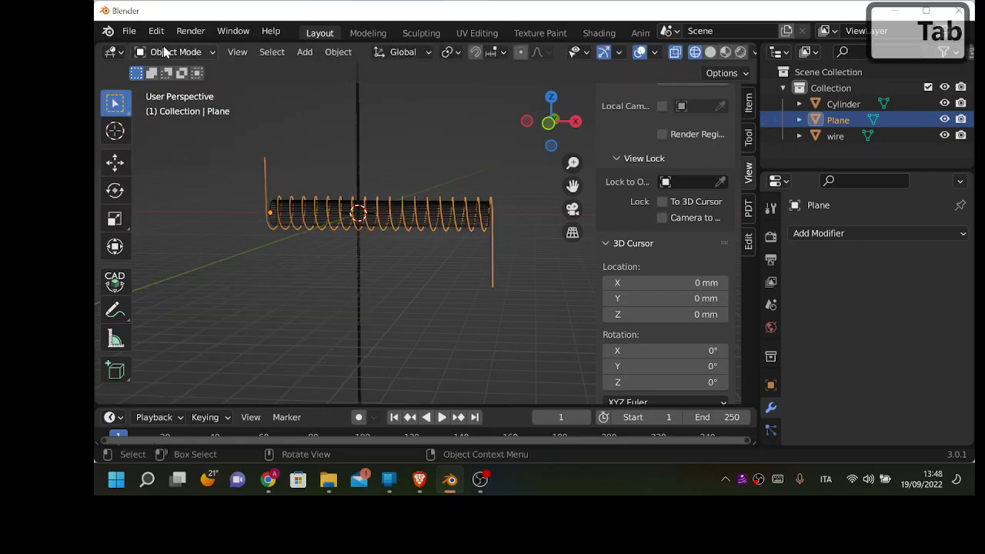
Save the project as winding.blend in the Documents\Blender folder.
left_click(131, 33)
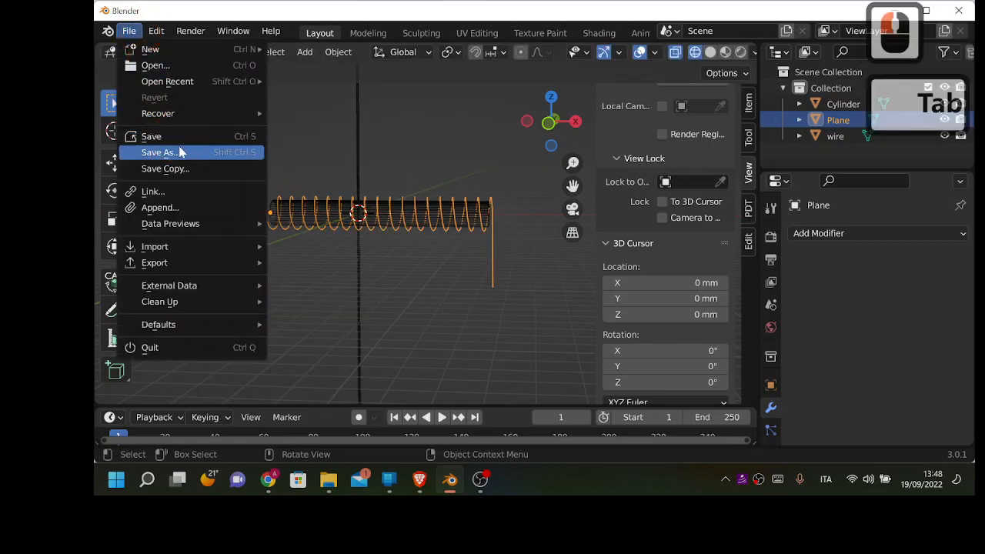
left_click(180, 152)
left_click(388, 429)
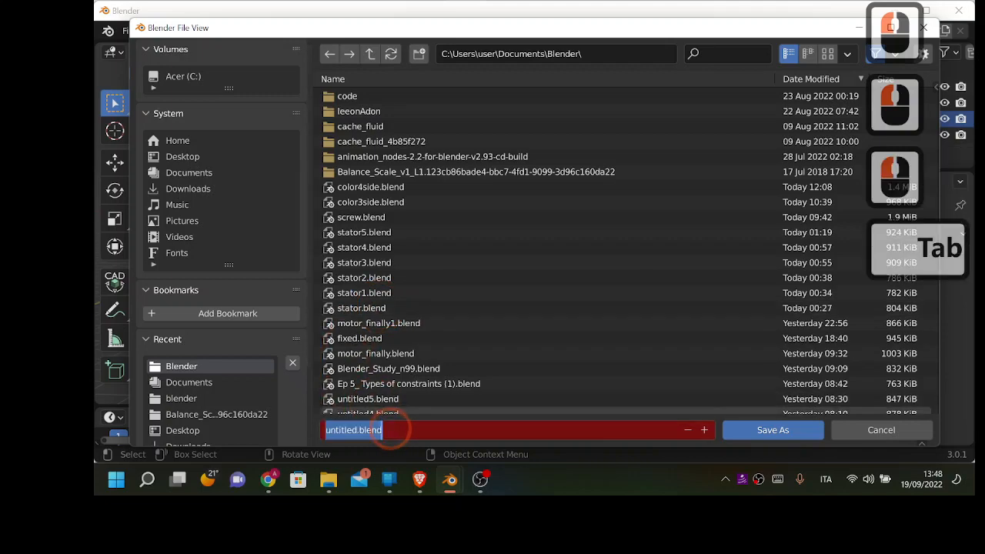
type("winding")
key("Return")
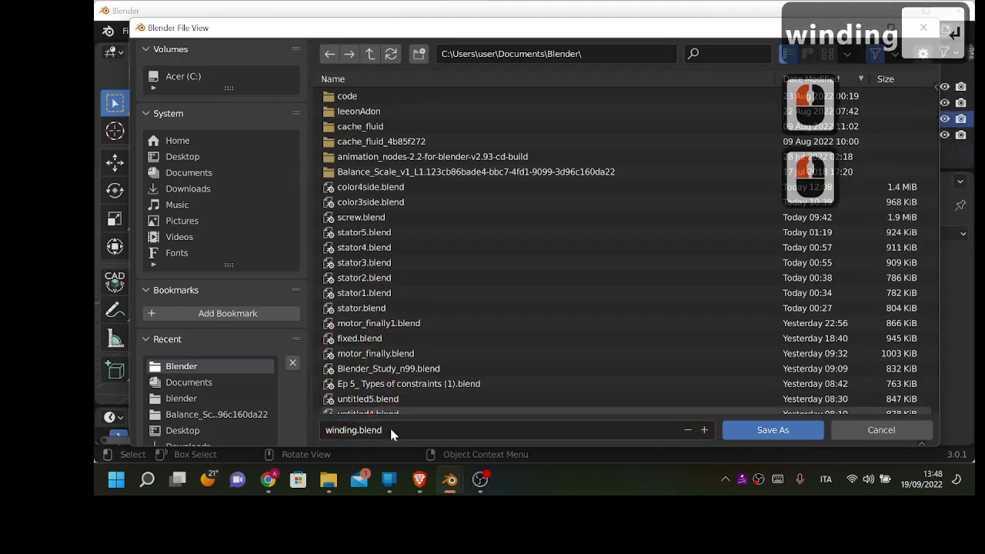
left_click(807, 431)
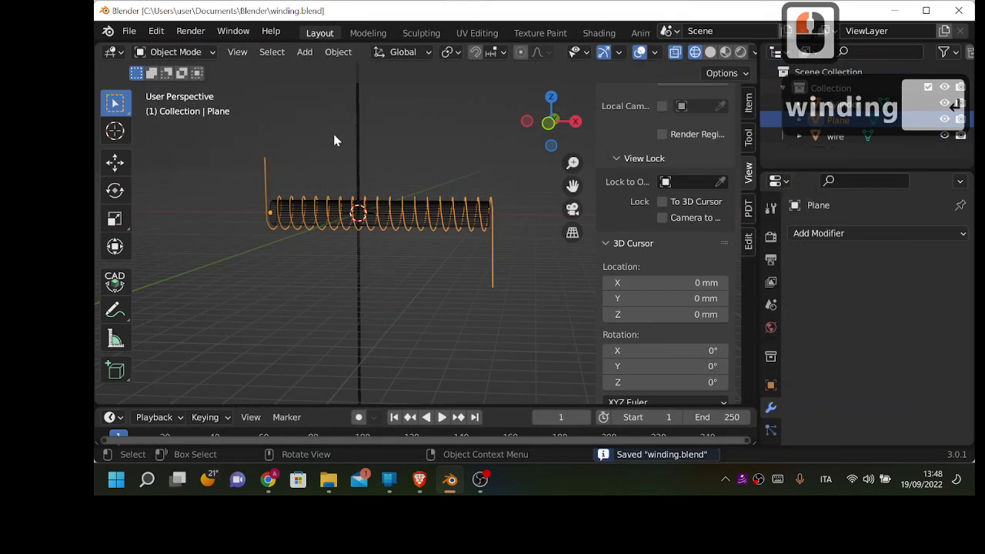
Add the wire to the helix selection and apply all transforms to both objects.
left_click(355, 142, "shift")
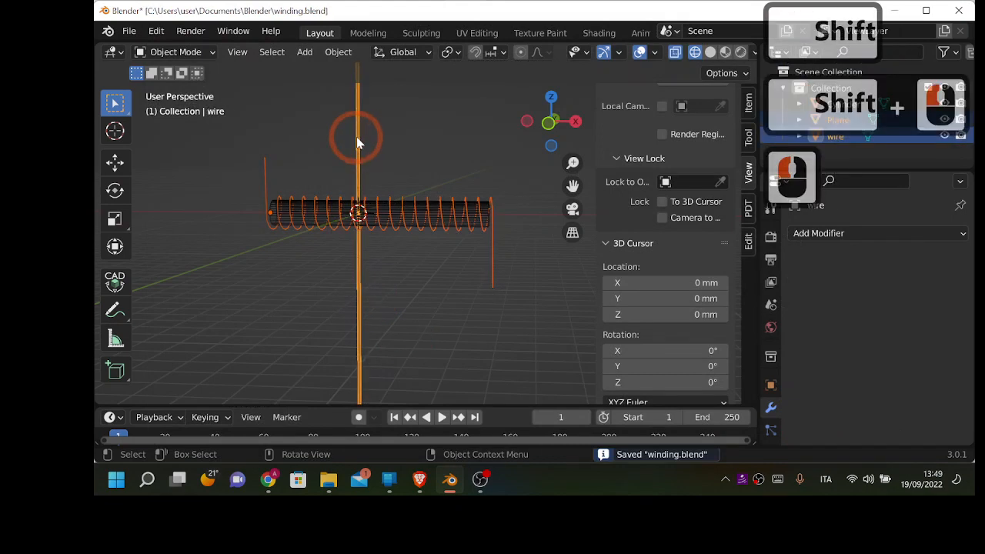
key("ctrl+a")
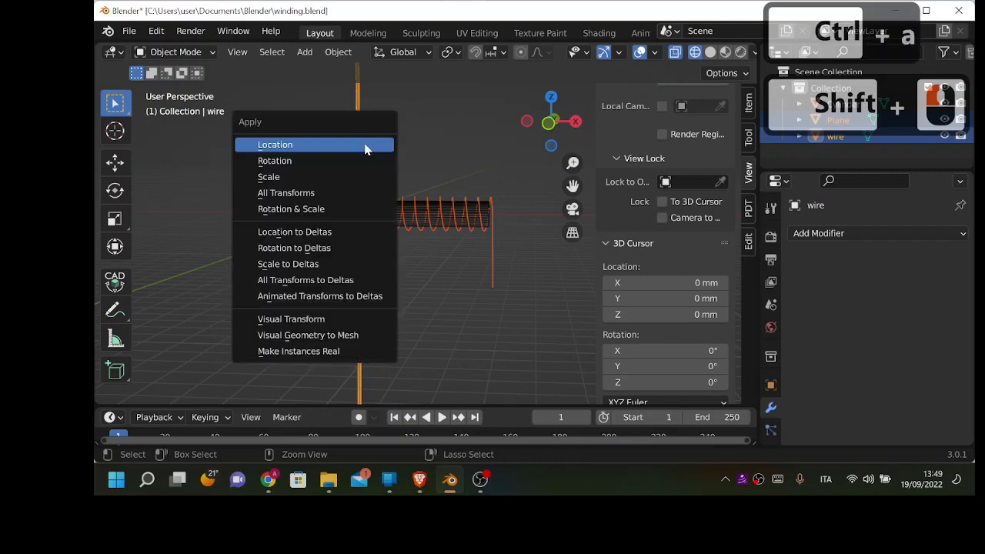
left_click(315, 193)
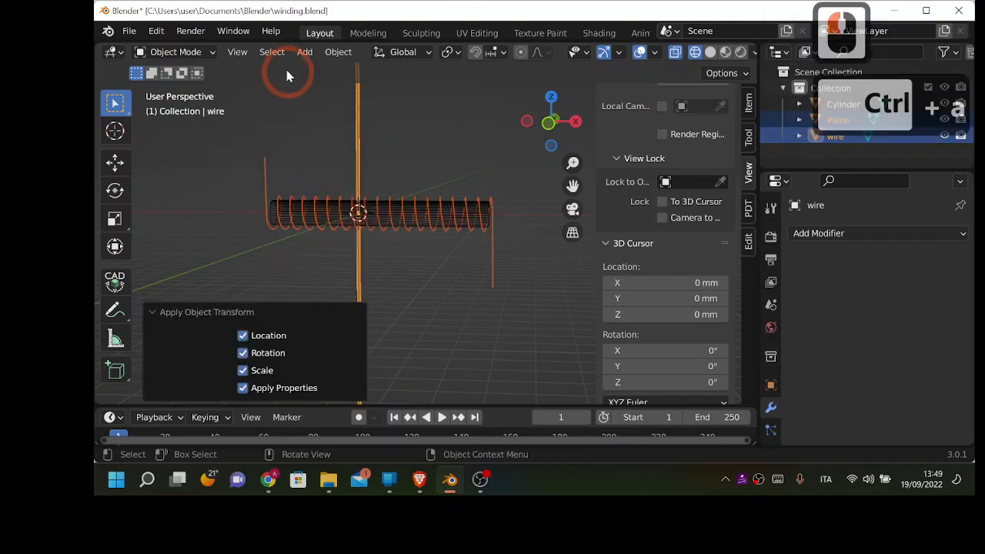
left_click(338, 52)
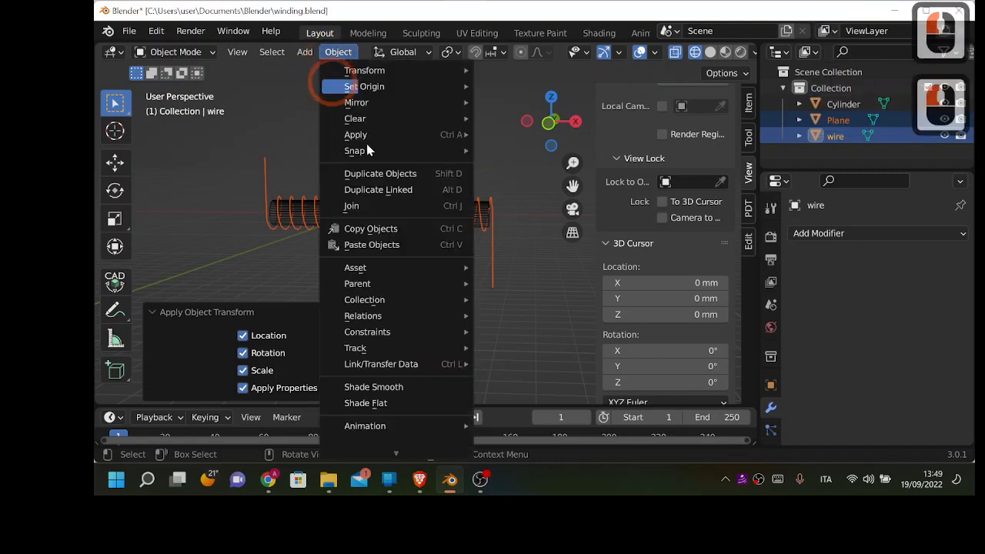
scroll(393, 201, "down", 20)
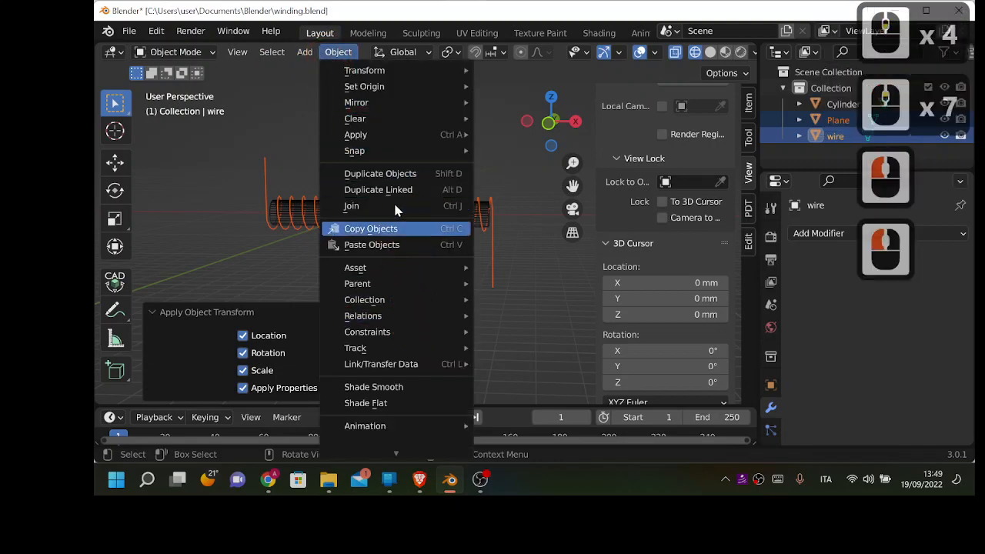
scroll(392, 280, "down", 10)
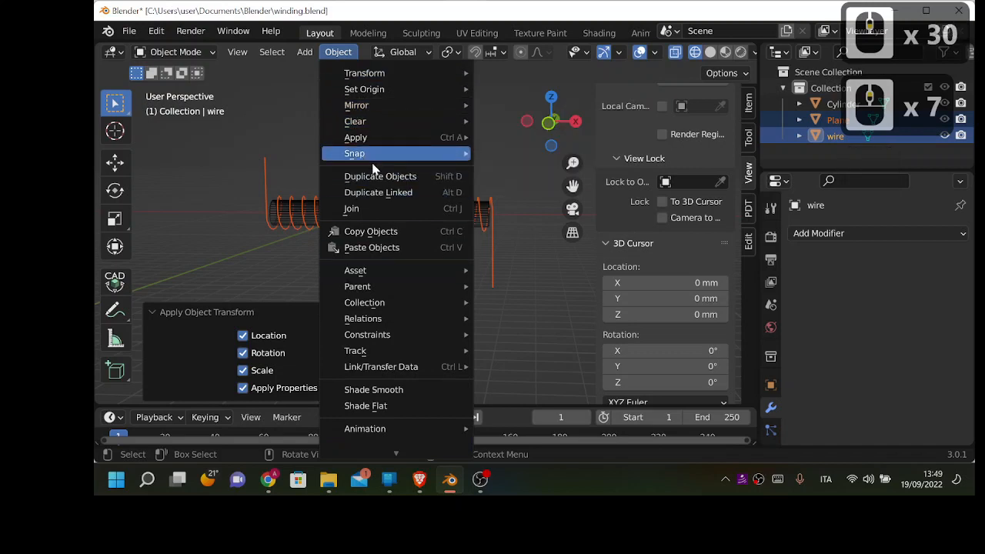
mouse_move(371, 139)
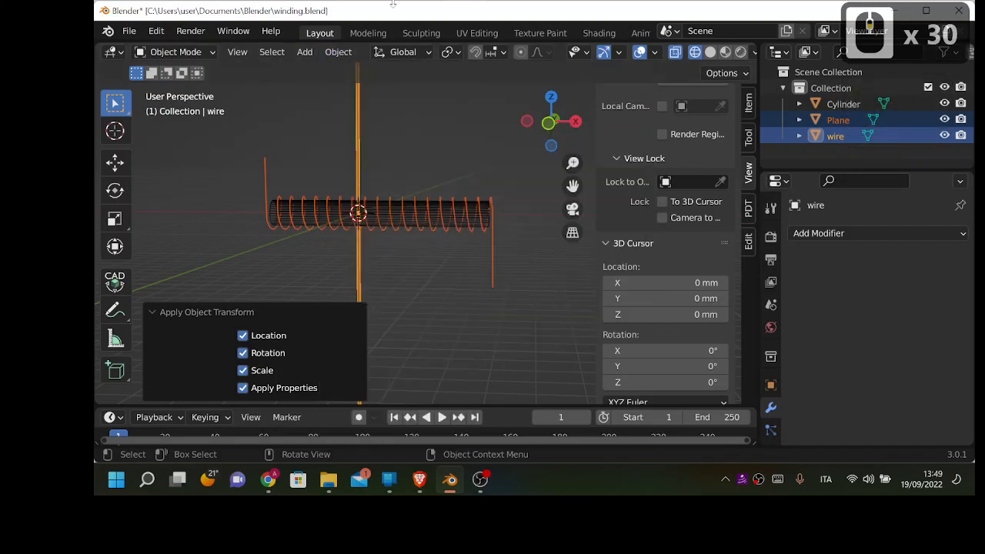
left_click(382, 44)
middle_click(444, 189)
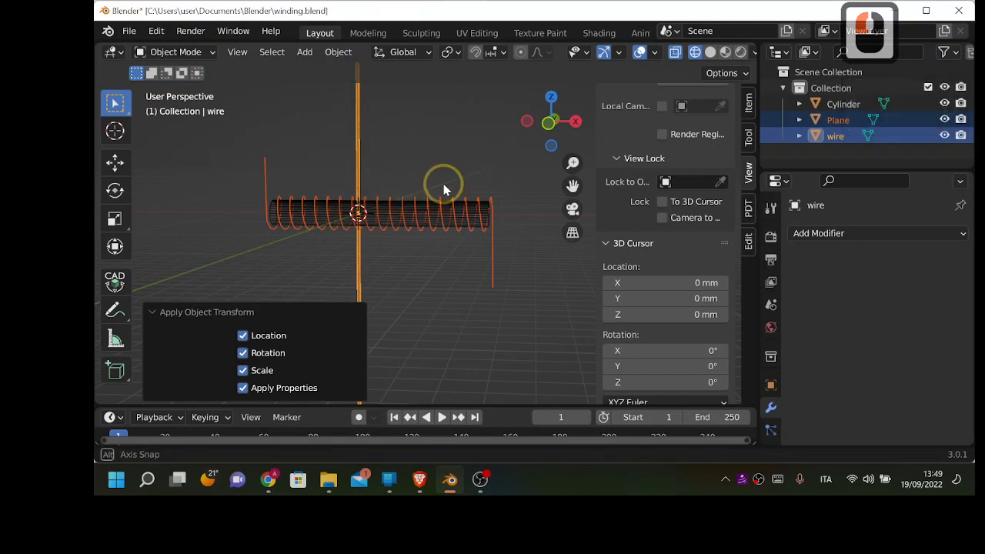
Select only the wire, add a Curve modifier to it and check which curve objects it can use.
left_click(360, 140)
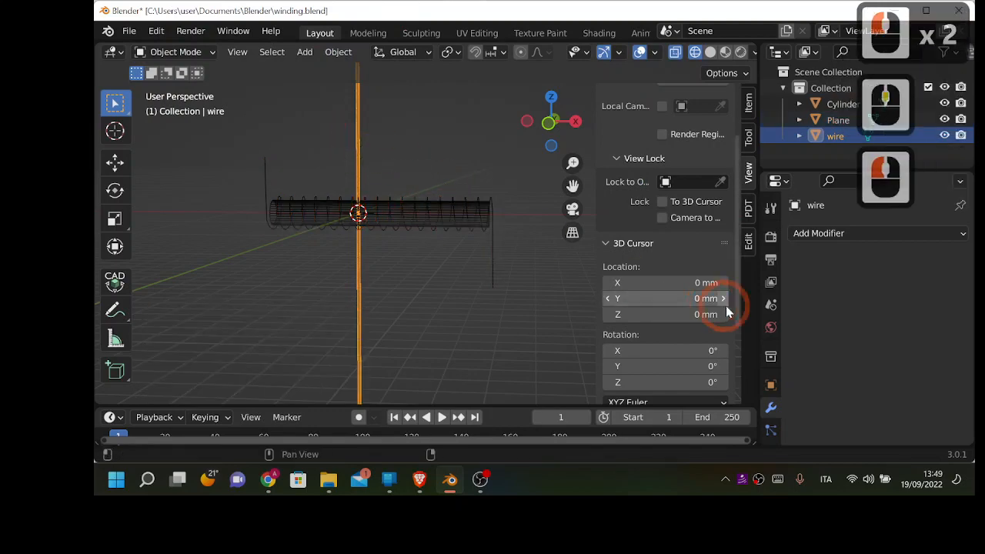
left_click(822, 234)
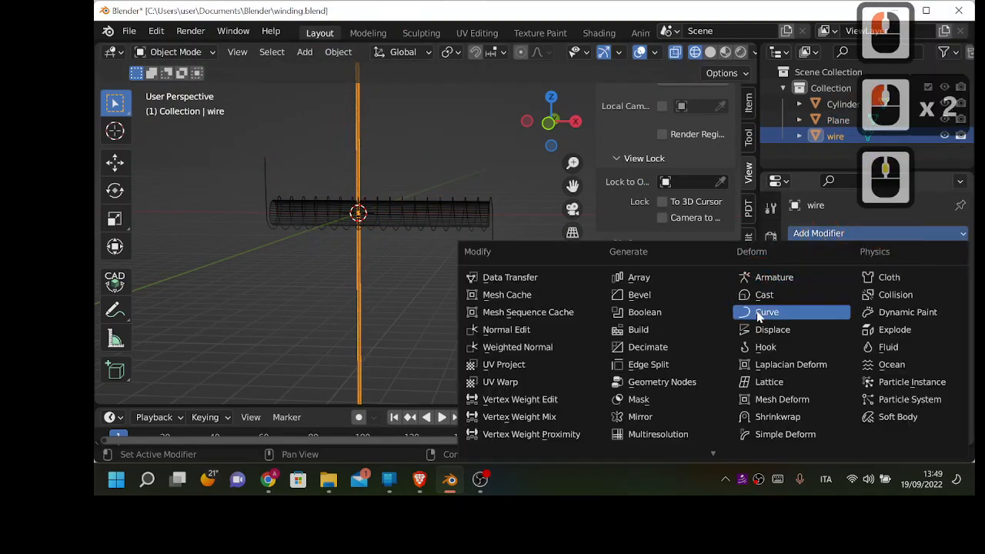
left_click(747, 312)
left_click(790, 275)
left_click(885, 284)
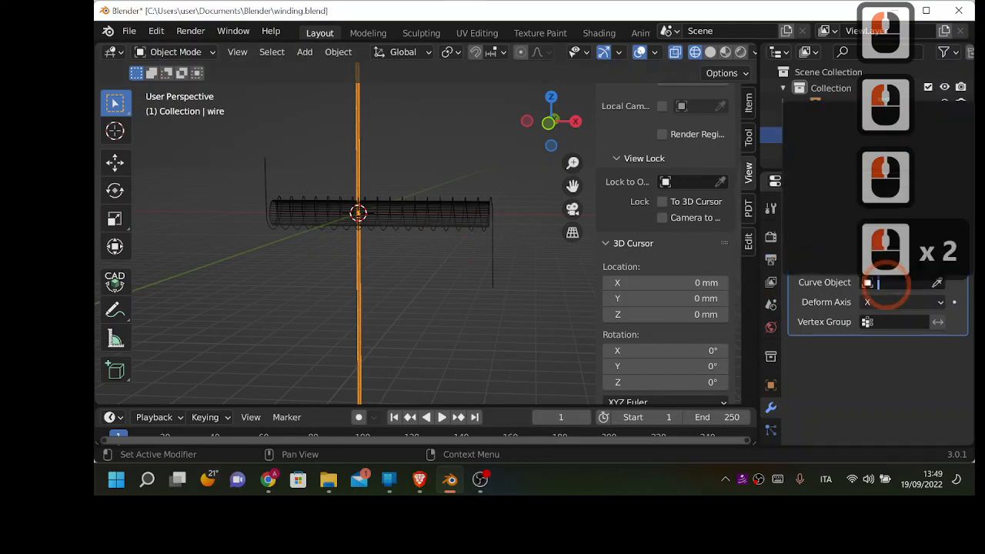
left_click(307, 211)
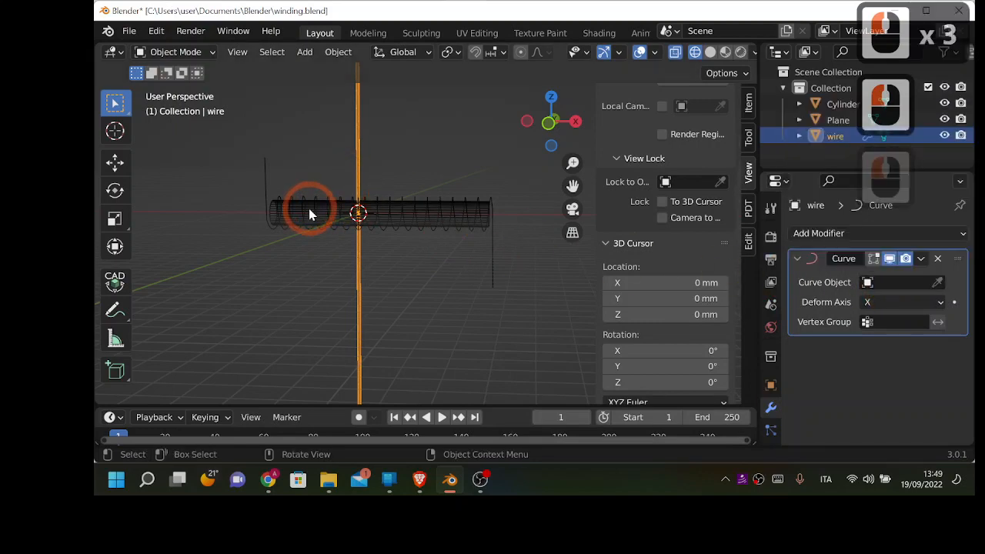
Select the helix and convert it from a mesh to a curve.
left_click(424, 250)
left_click(483, 257)
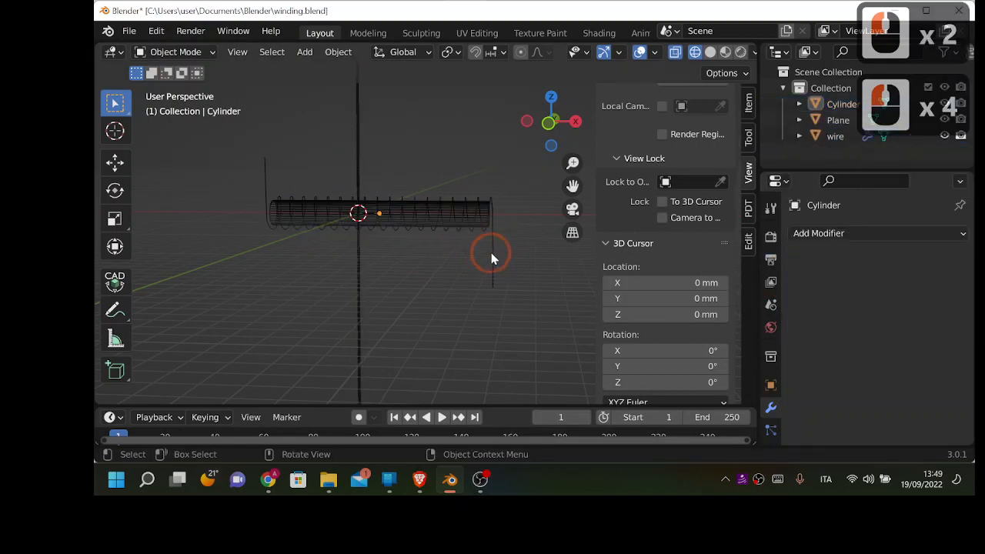
left_click(491, 253)
right_click(492, 255)
mouse_move(481, 215)
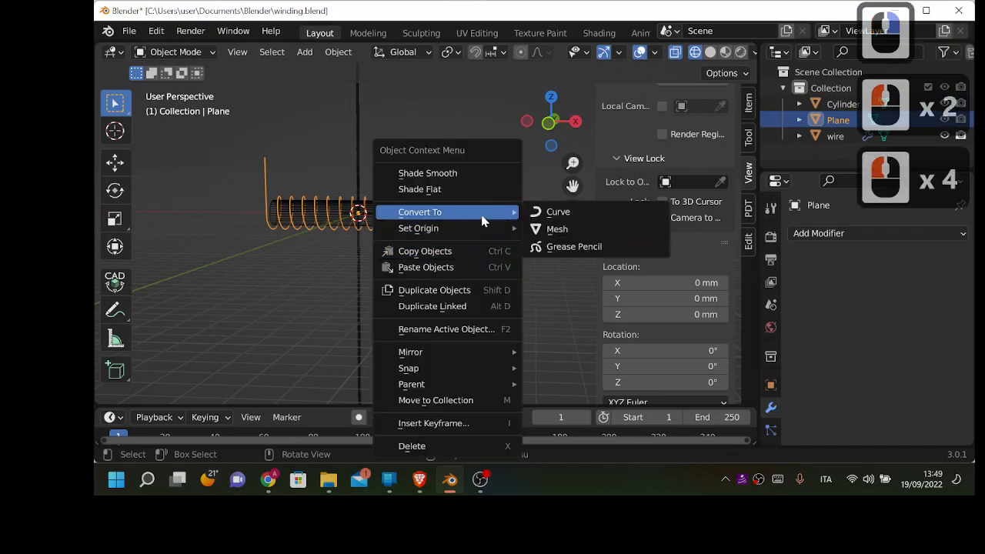
left_click(556, 213)
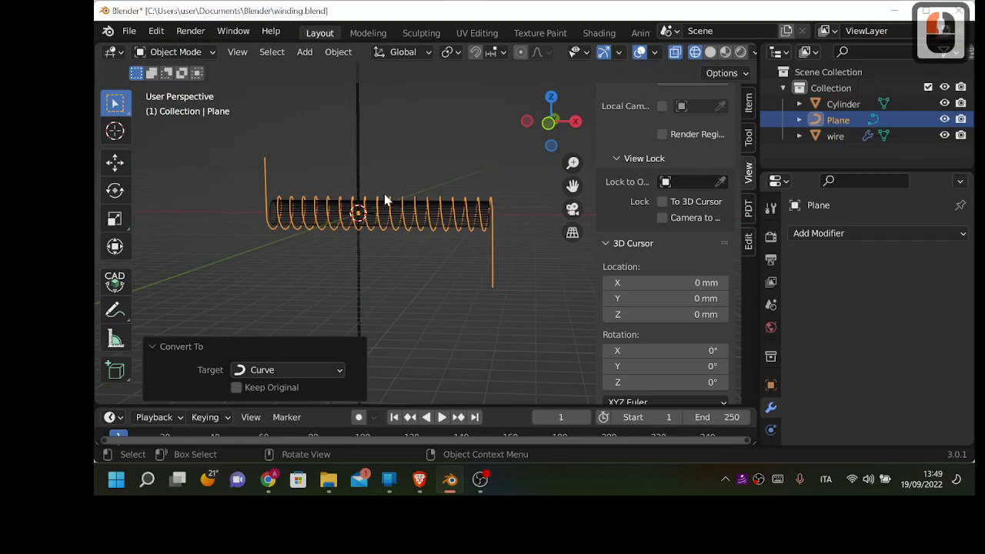
Apply all transforms to the helix curve and the wire, and try to apply the wire's Curve modifier.
left_click(352, 148, "shift")
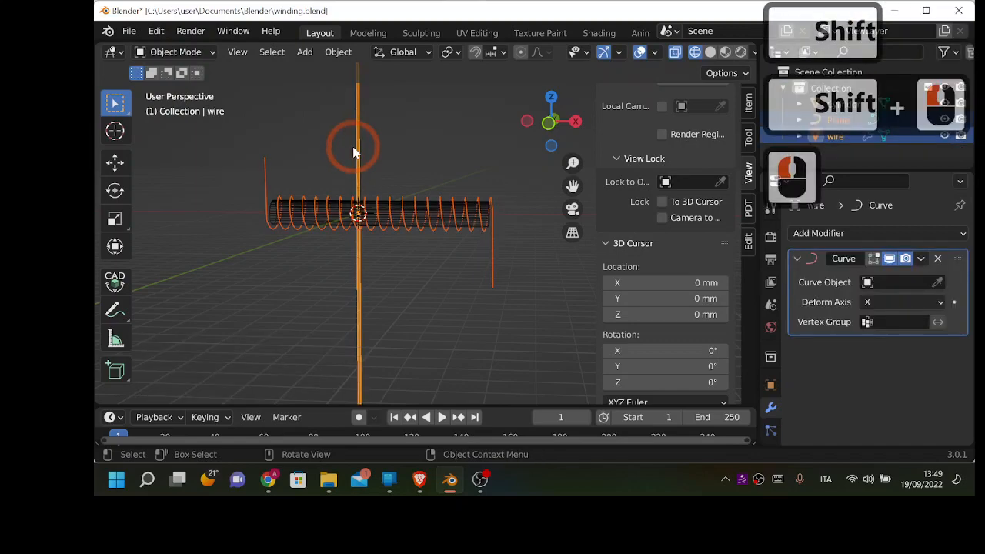
key("ctrl+a")
left_click(353, 150)
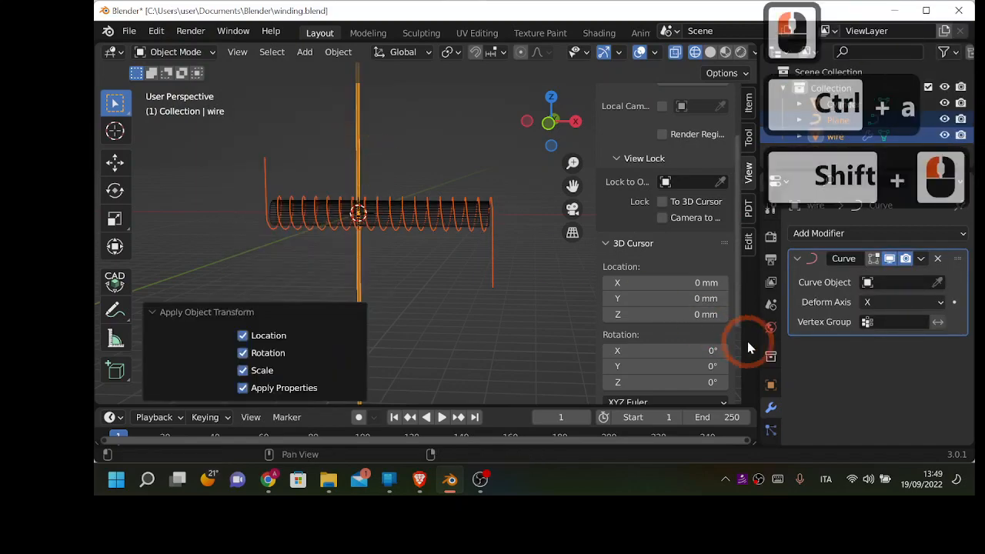
left_click(922, 259)
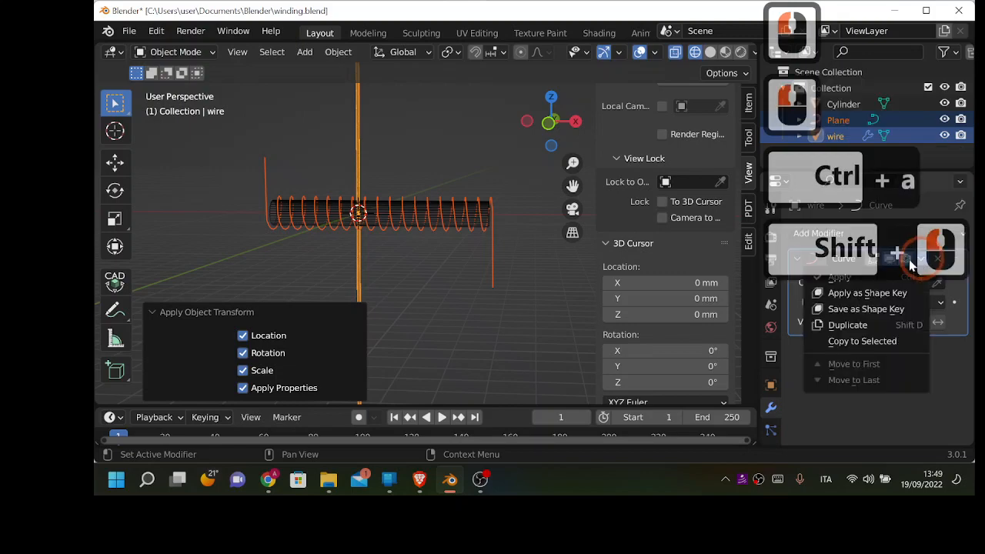
left_click(853, 277)
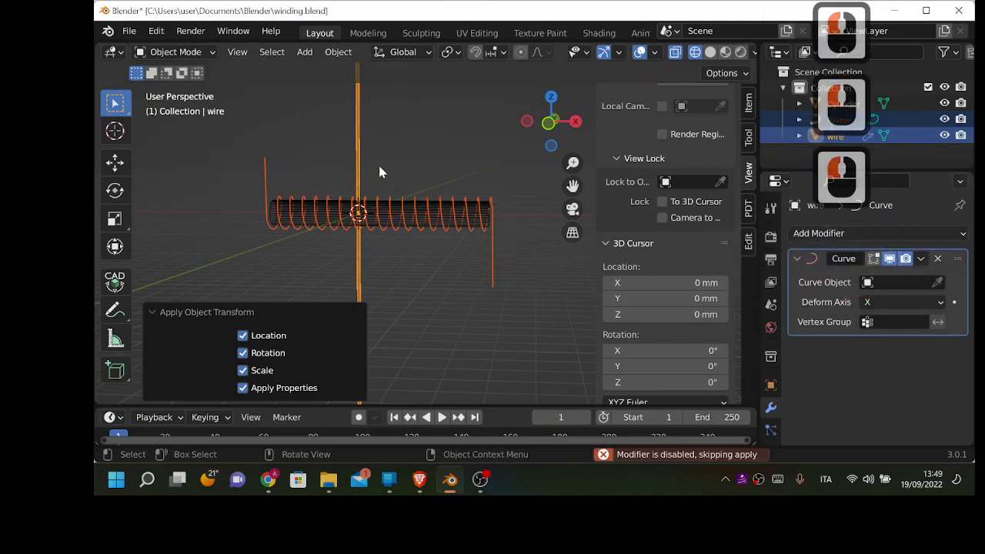
key("ctrl+a")
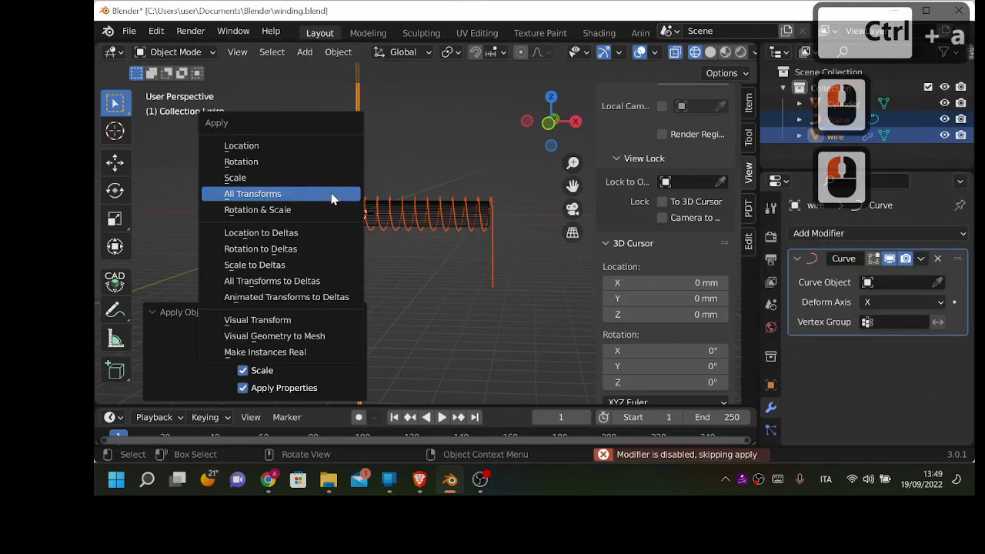
left_click(332, 199)
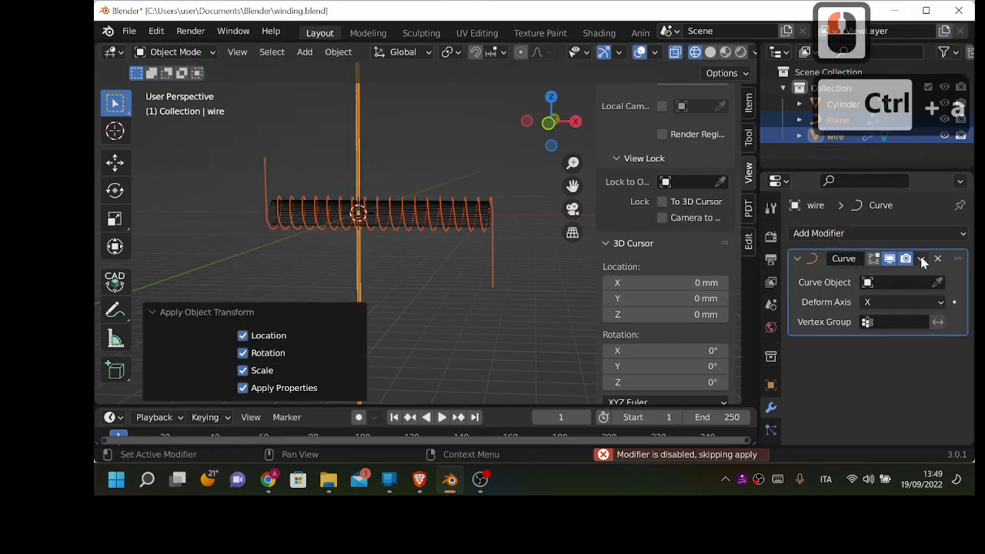
Set the wire's Curve modifier to follow the Plane helix curve with Z as the deform axis.
left_click(902, 281)
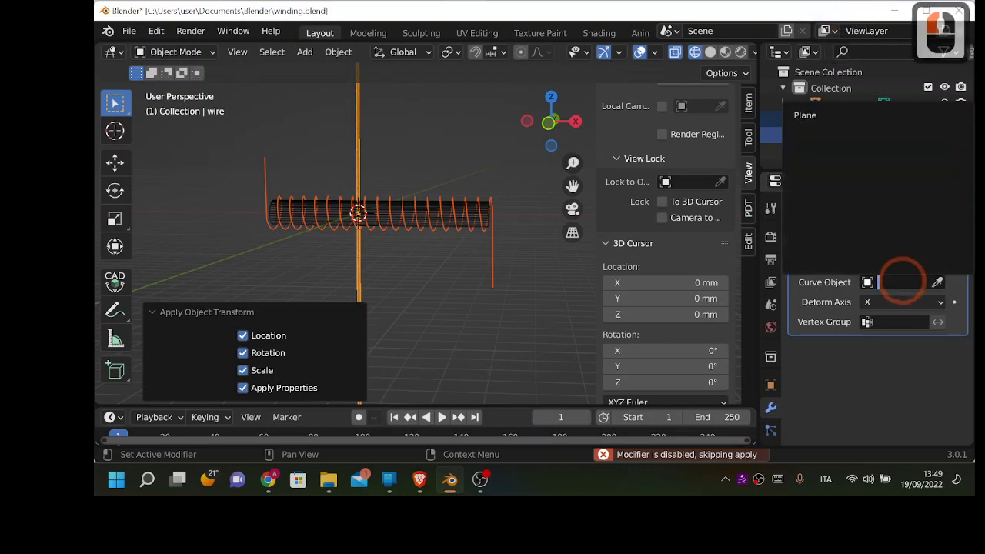
left_click(813, 127)
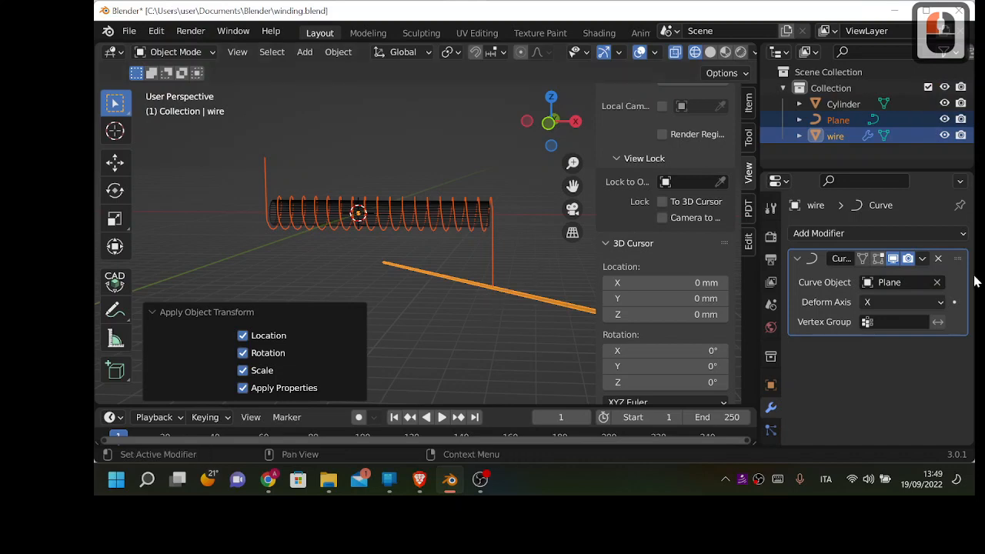
left_click(892, 302)
left_click(860, 356)
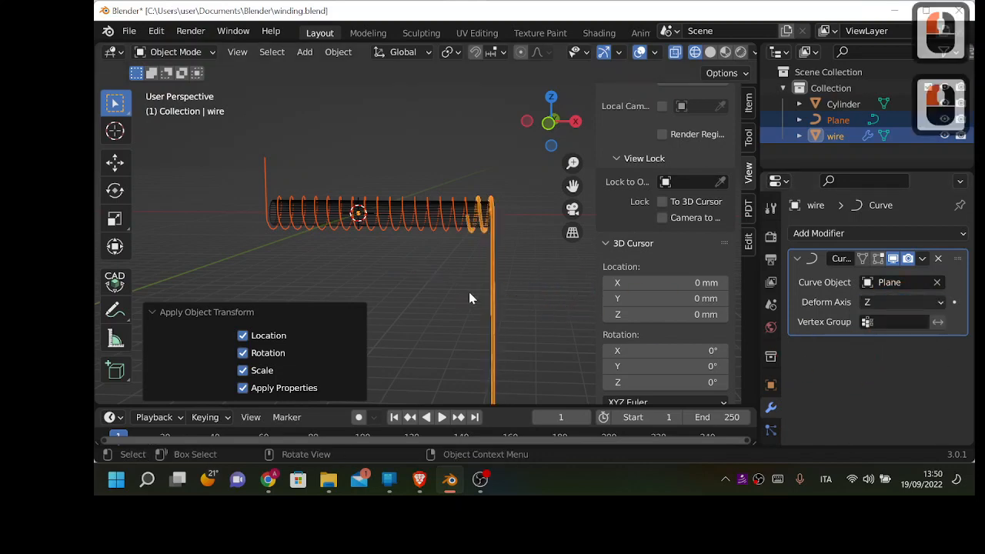
Select only the wire and move it about 47 mm along the global Z axis so it slides along the helix path.
key("g")
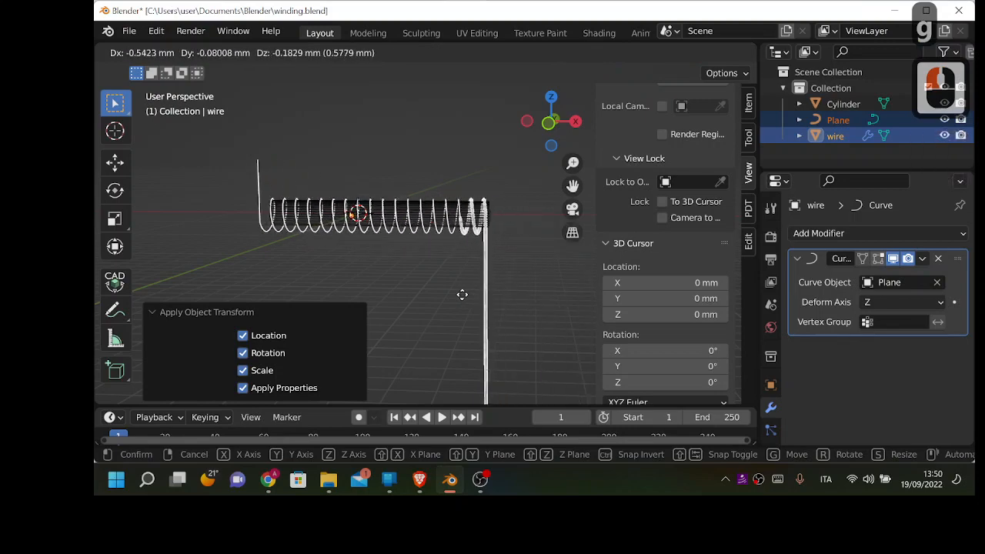
key("Escape")
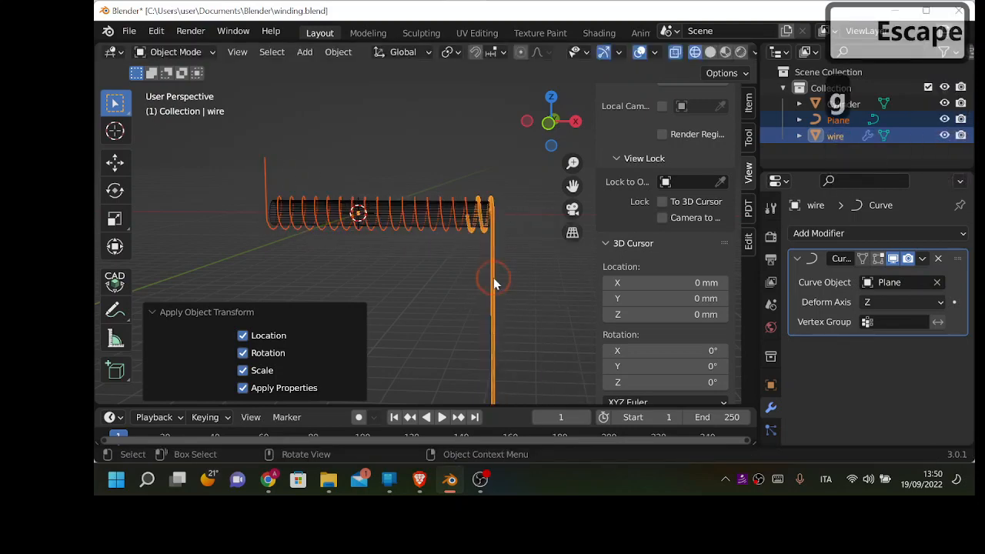
left_click(493, 278)
left_click(493, 278)
key("g")
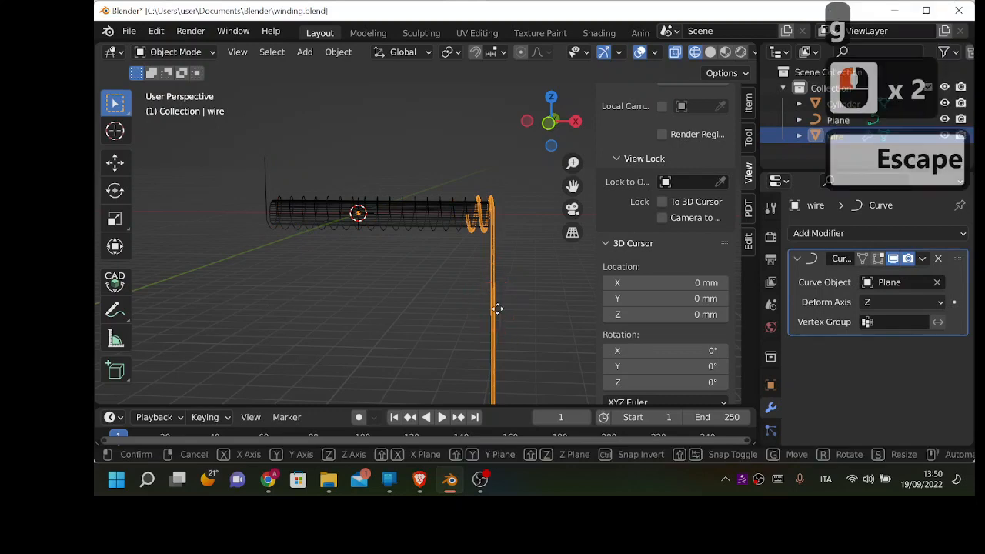
key("z")
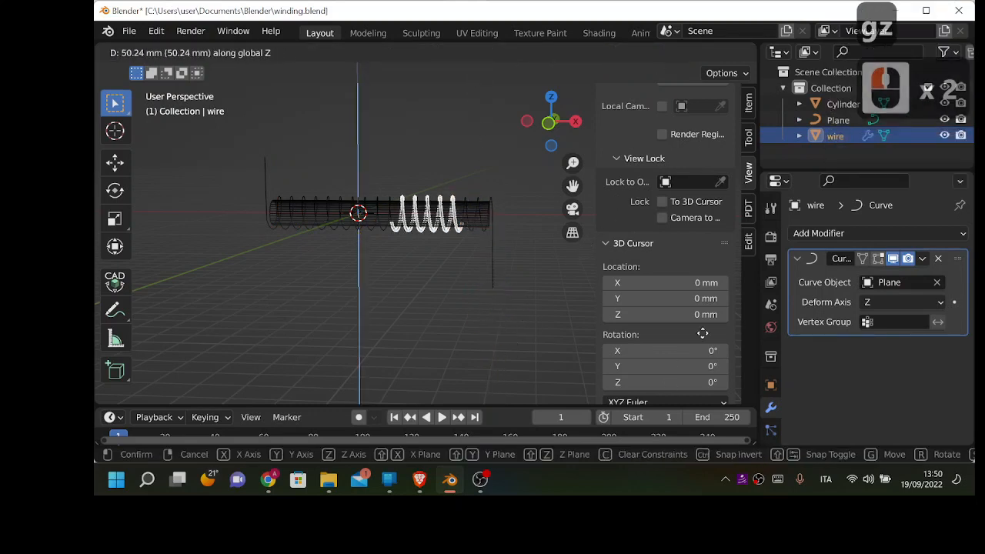
left_click(652, 374)
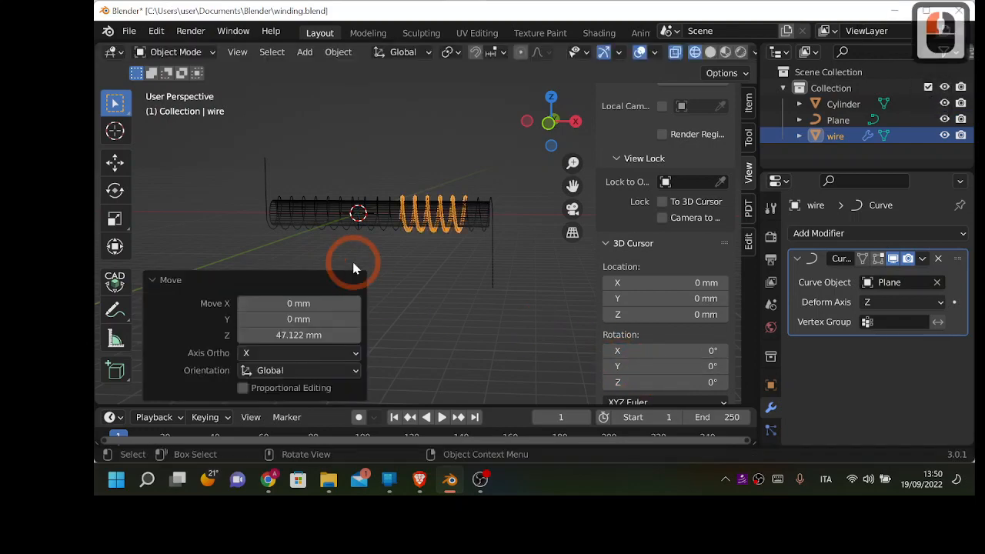
key("c")
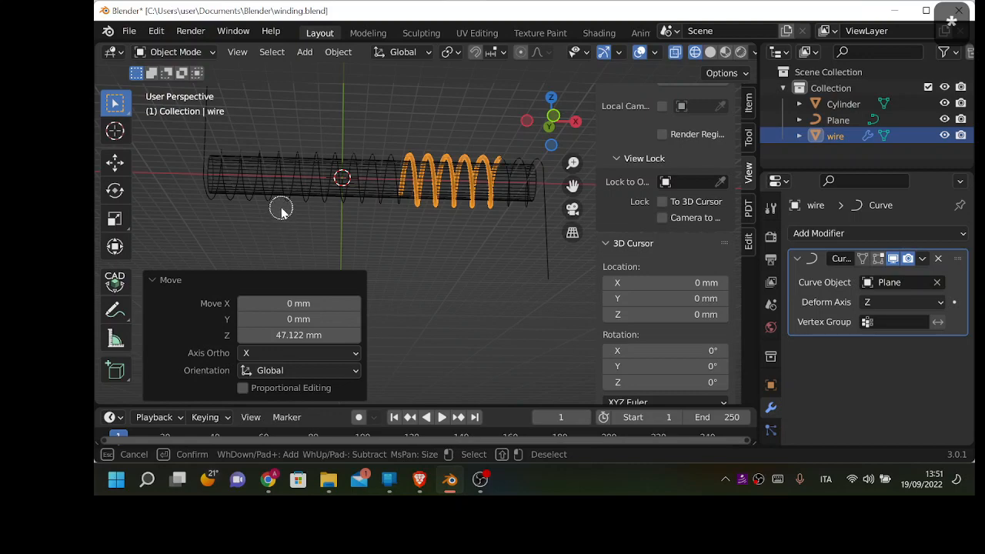
key("Tab")
key("Caps_Lock")
key("Tab")
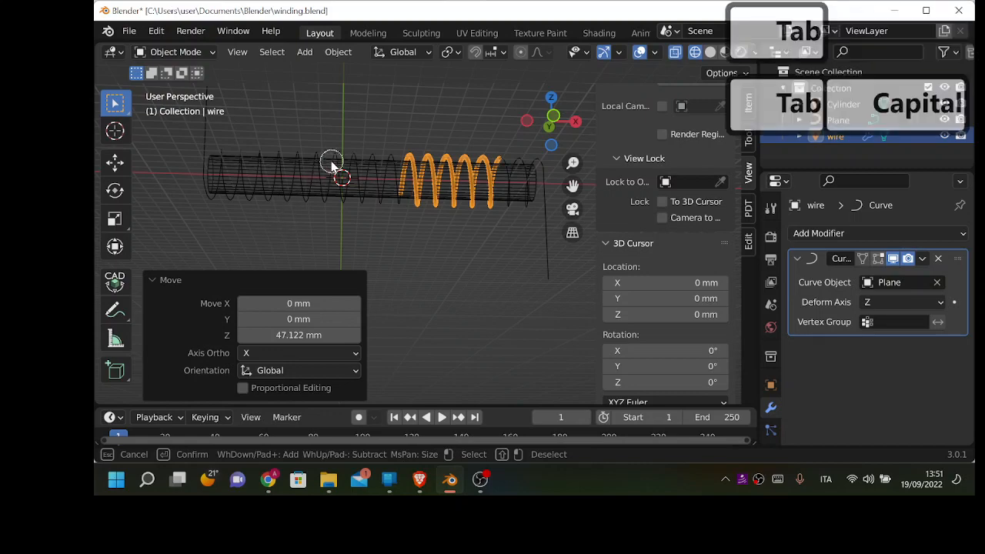
right_click(180, 166)
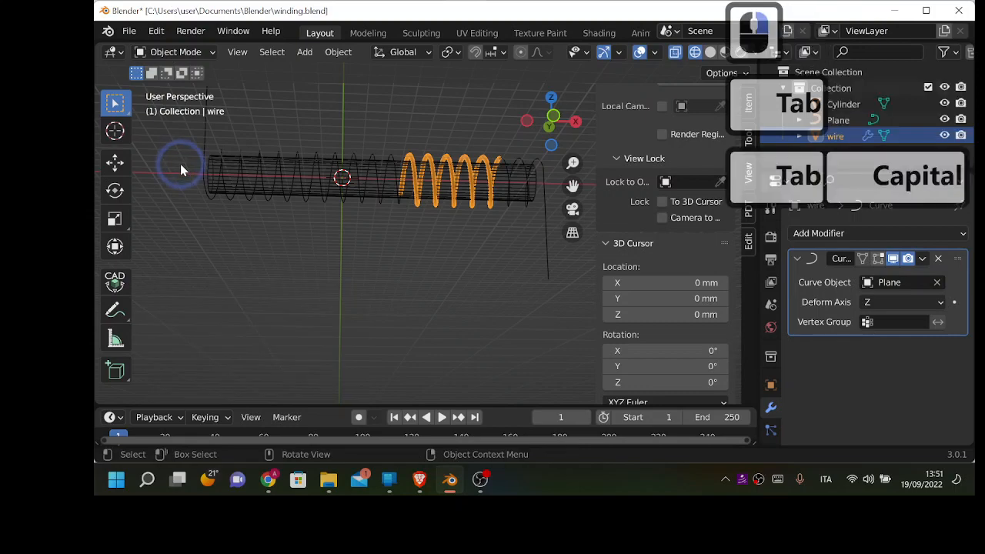
Delete the end vertex of the straight upward lead at the helix curve's negative X end.
key("Tab")
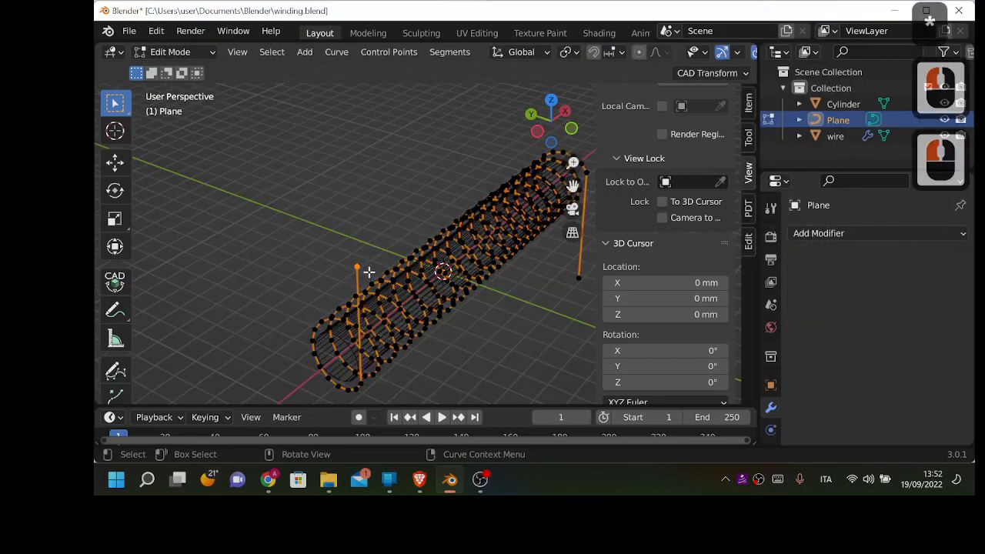
key("x")
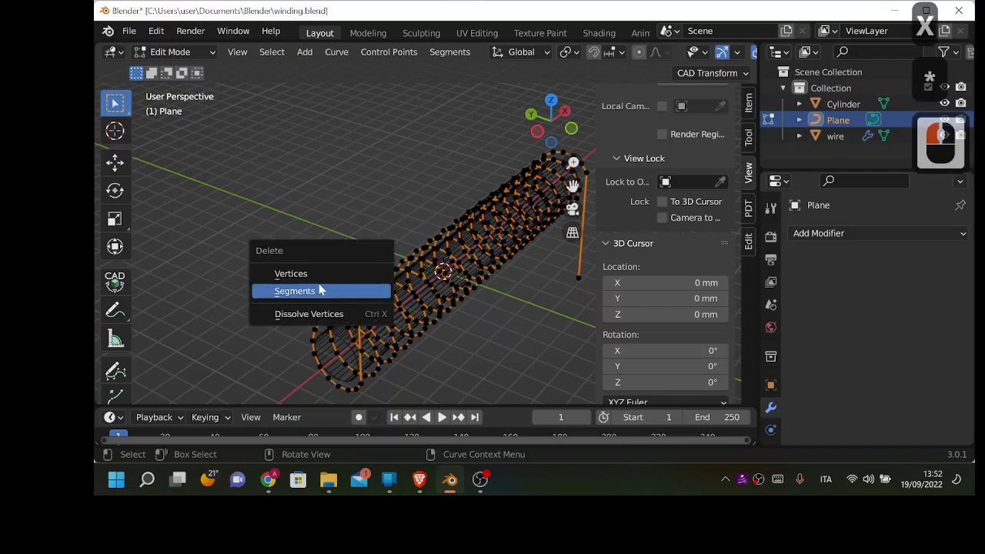
left_click(316, 274)
middle_click_drag(341, 314, 273, 253)
key("Tab")
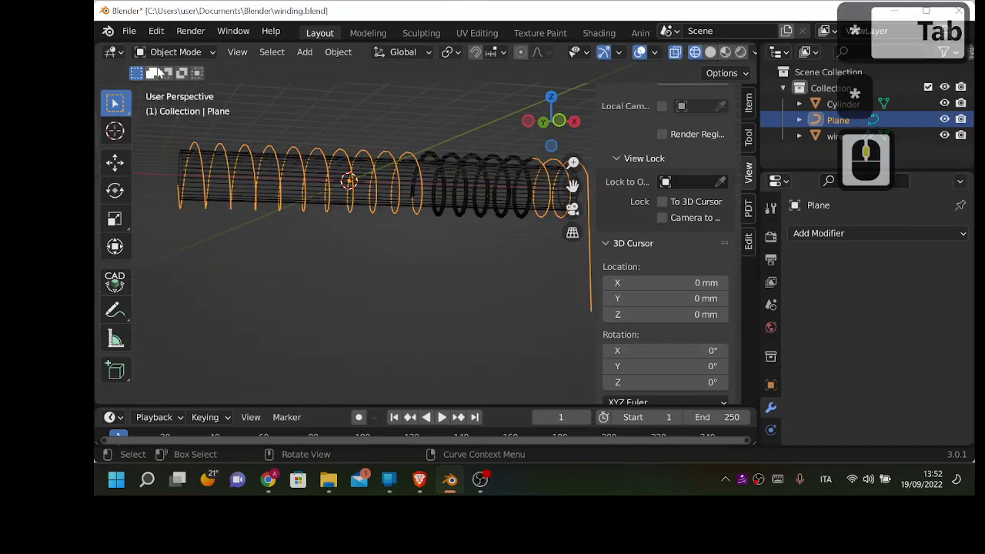
scroll(361, 218, "down", 2)
middle_click_drag(361, 218, 334, 232)
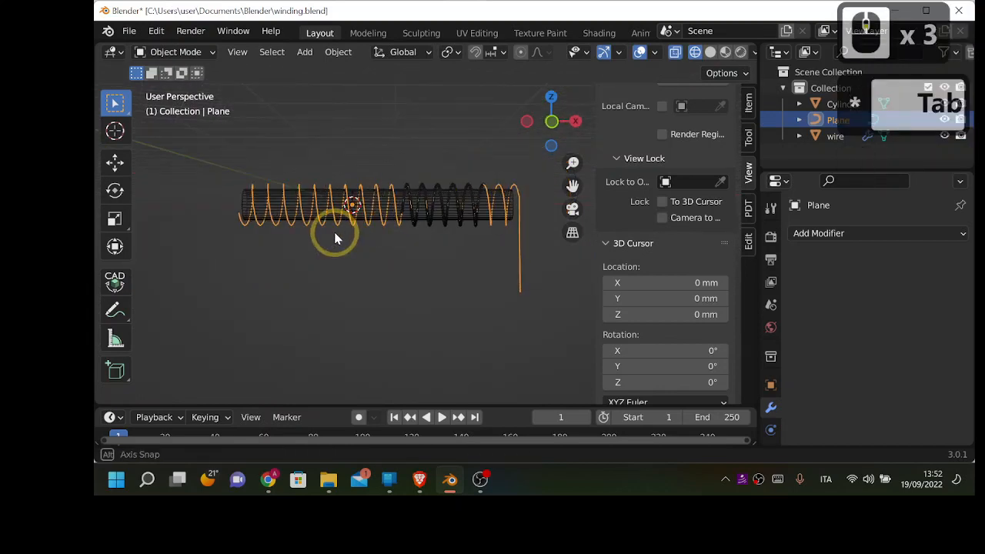
Select the wire and scale it along the global Z axis by a factor of about 2.485.
left_click(458, 207)
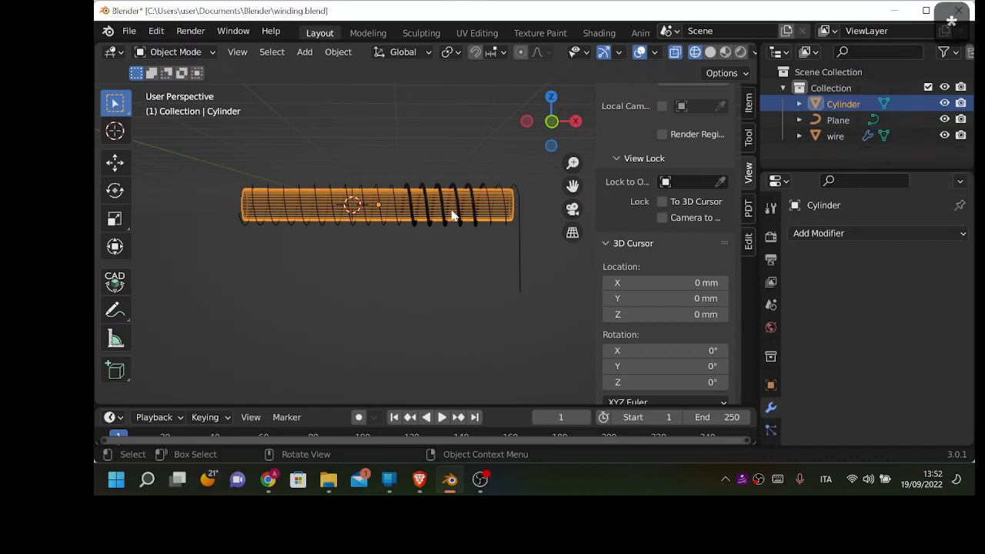
left_click(451, 215)
left_click(446, 218)
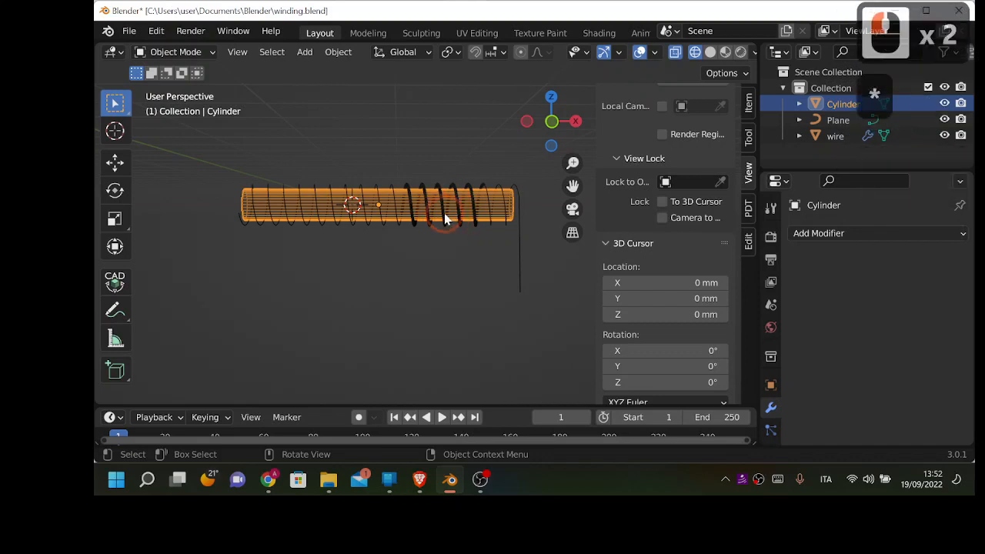
key("s")
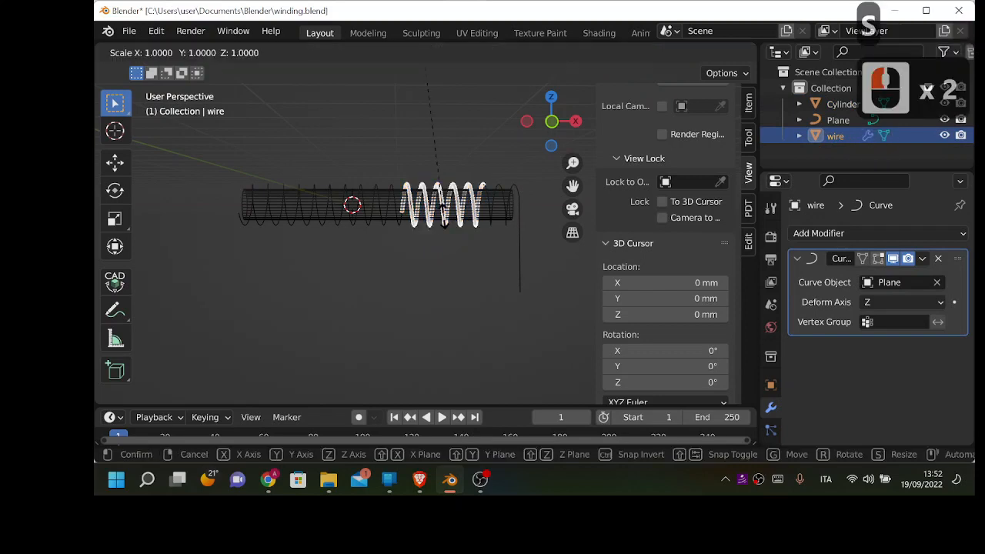
key("z")
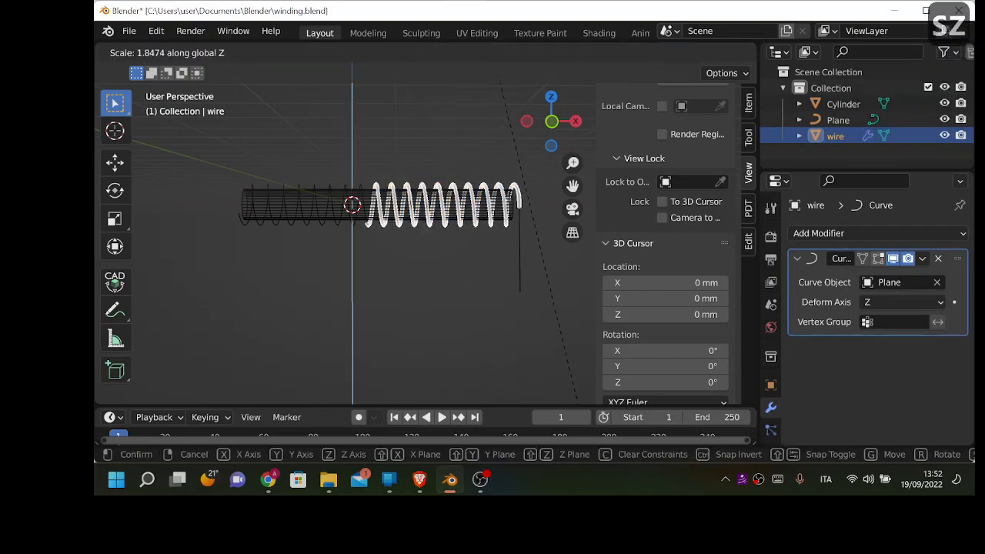
left_click(165, 250)
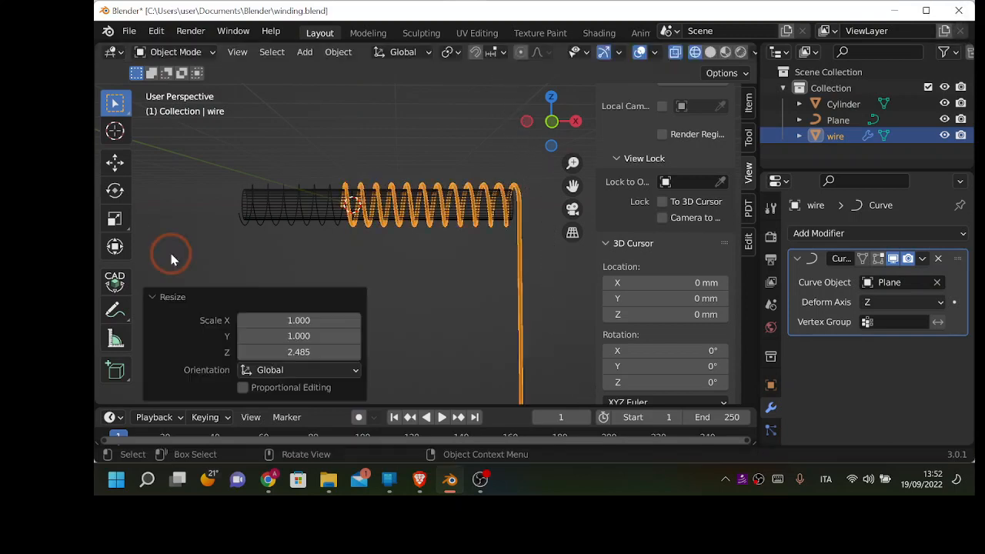
Switch the viewport shading from wireframe to solid.
left_click(353, 186)
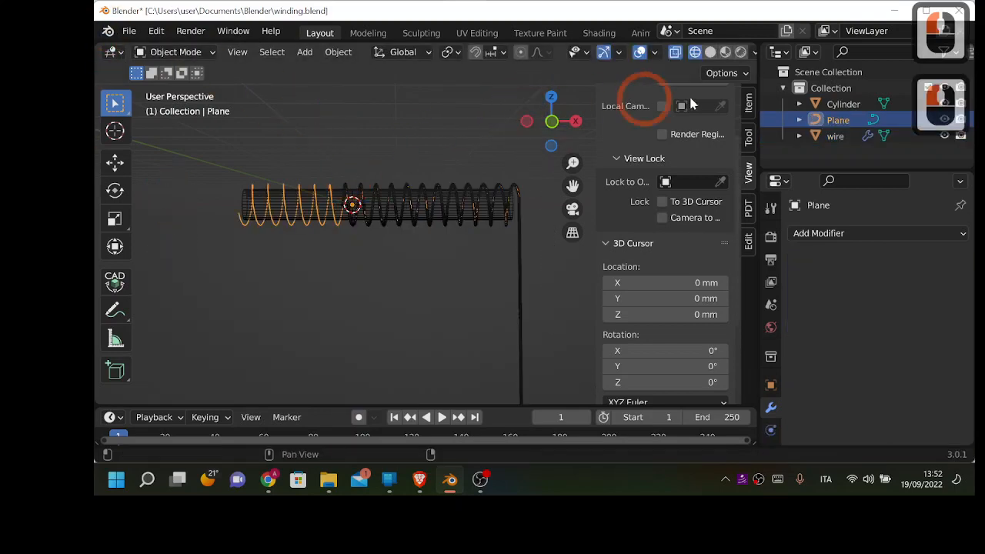
left_click(710, 52)
scroll(409, 183, "up", 3)
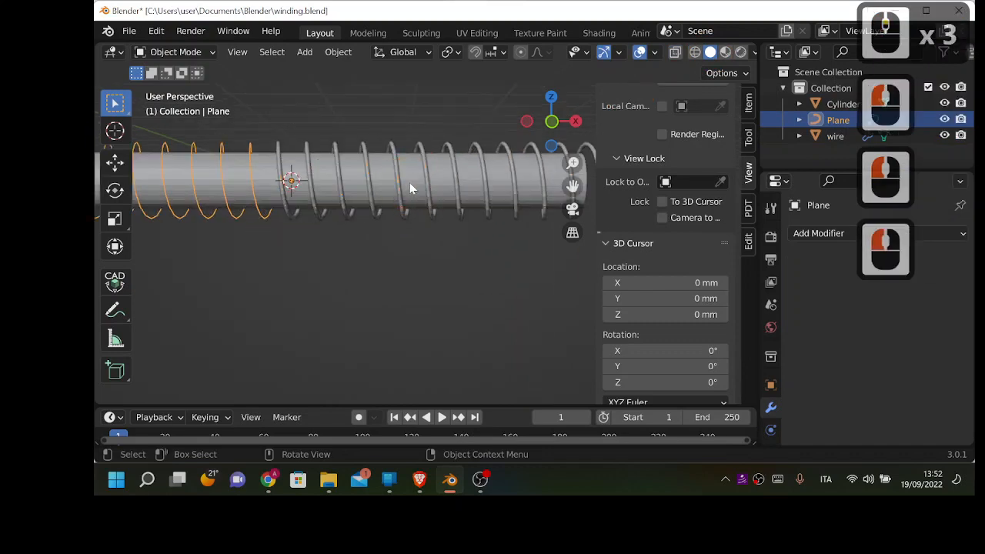
Give the cylinder a new material with a pinkish-red base color (H 0.988, S 0.901, V 0.800) and switch to material preview shading.
left_click(362, 183)
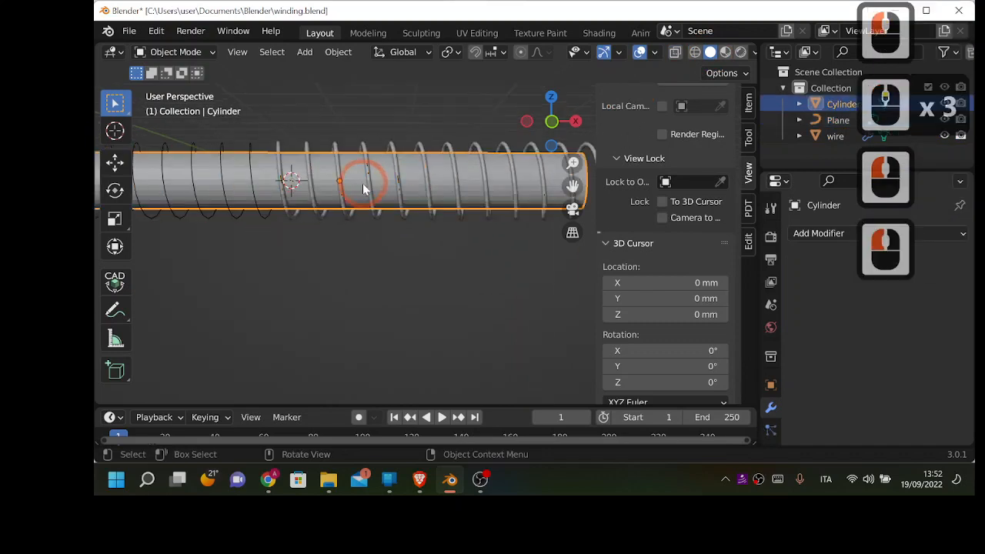
scroll(769, 392, "down", 4)
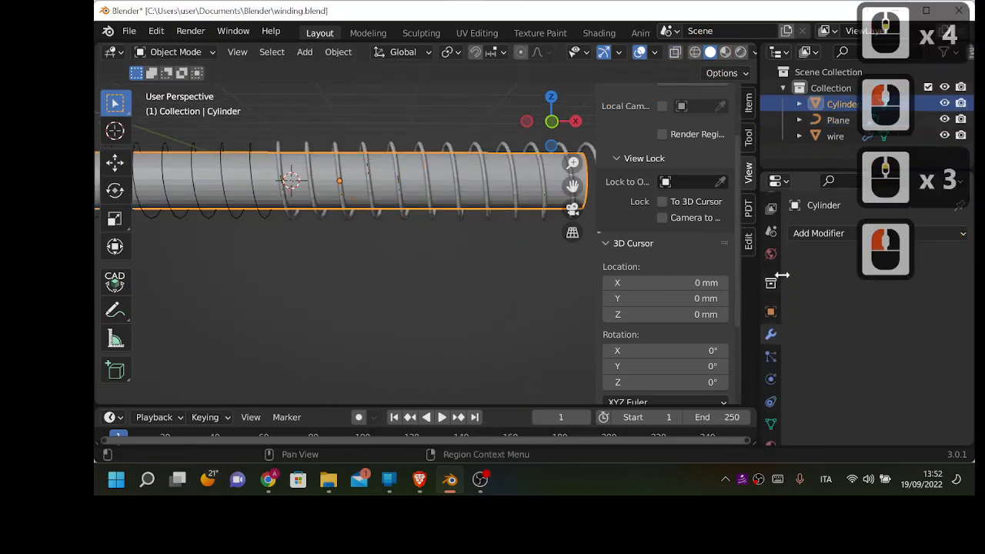
scroll(766, 399, "down", 2)
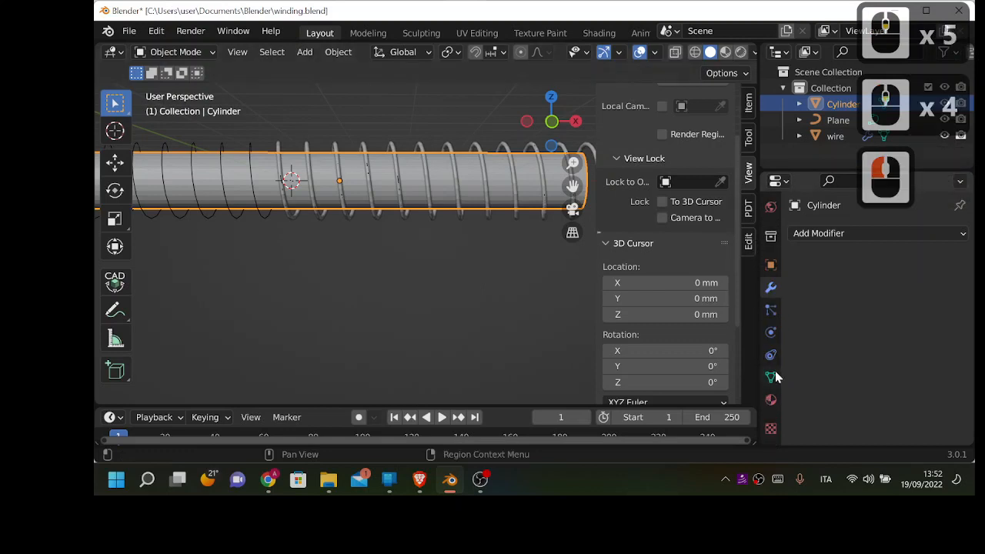
left_click(771, 400)
left_click(847, 300)
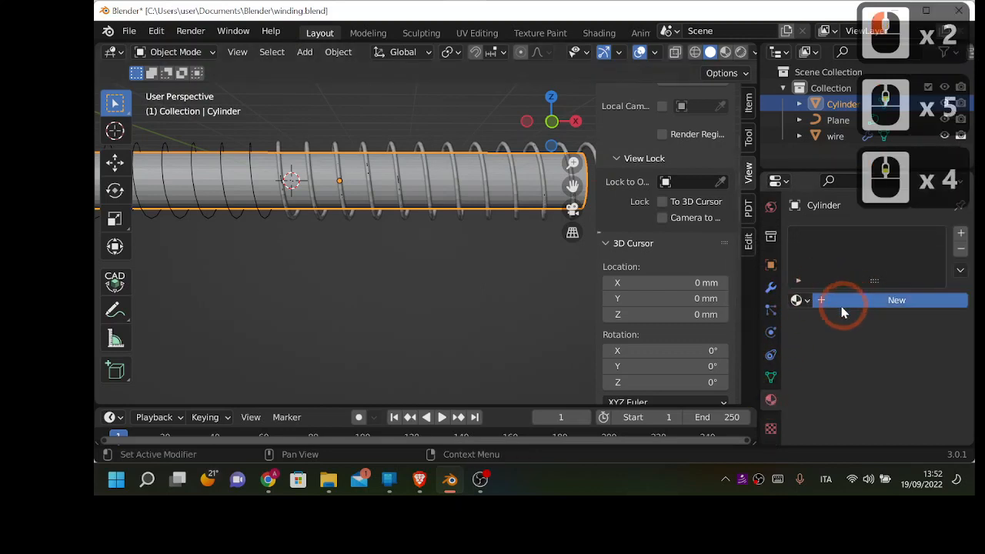
scroll(814, 342, "down", 5)
left_click(889, 374)
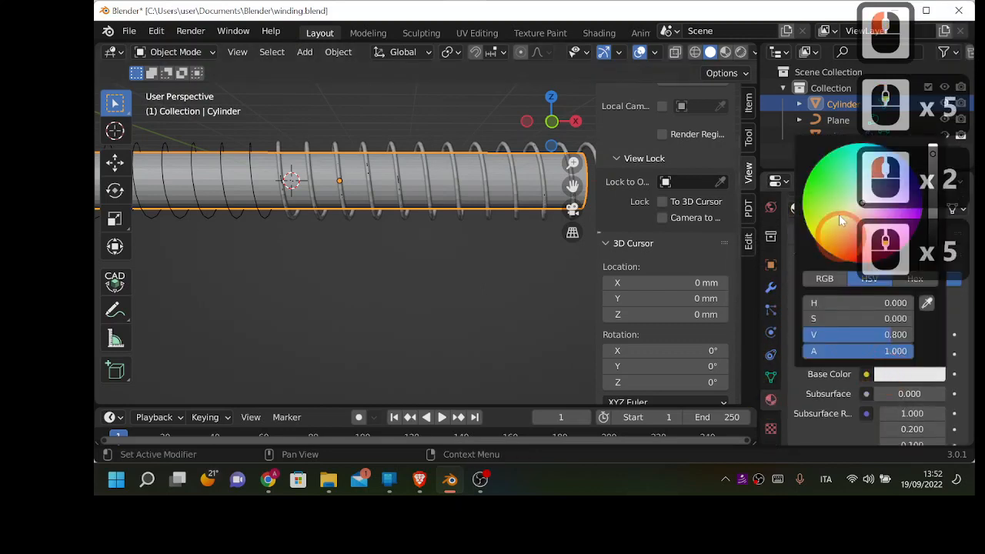
left_click(854, 230)
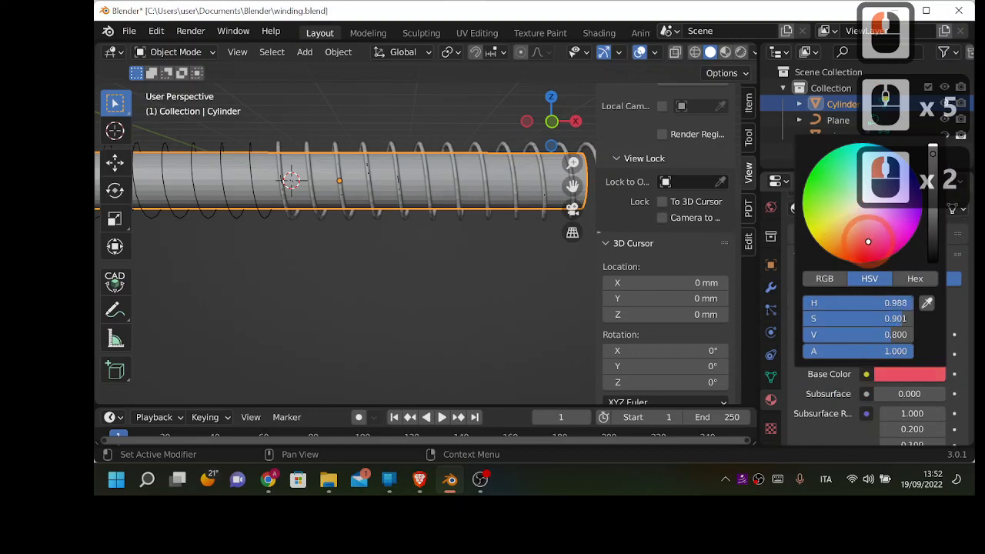
left_click(728, 54)
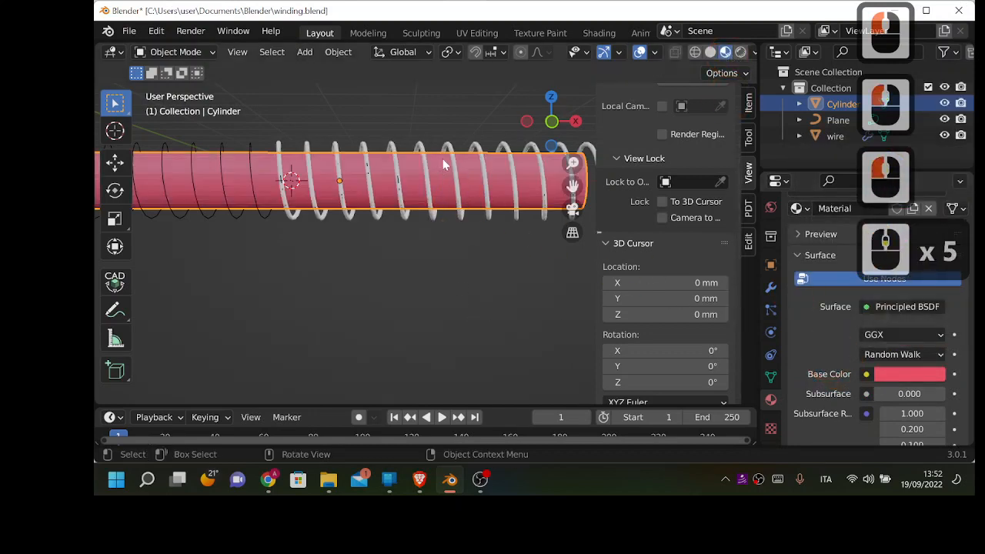
Give the wire a new material with a green base color (H 0.374, S 0.948, V 0.800).
left_click(452, 162)
left_click(868, 326)
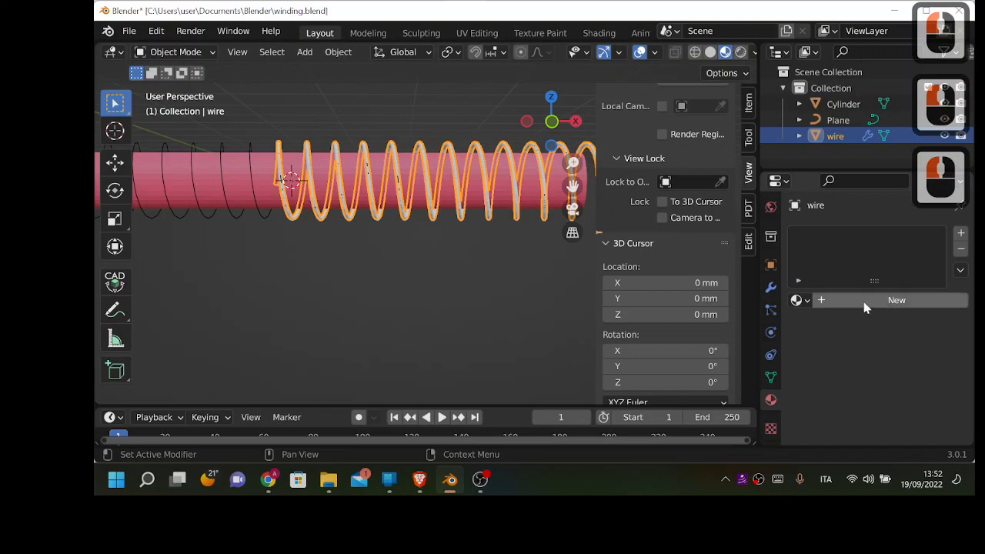
left_click(865, 307)
scroll(912, 407, "down", 5)
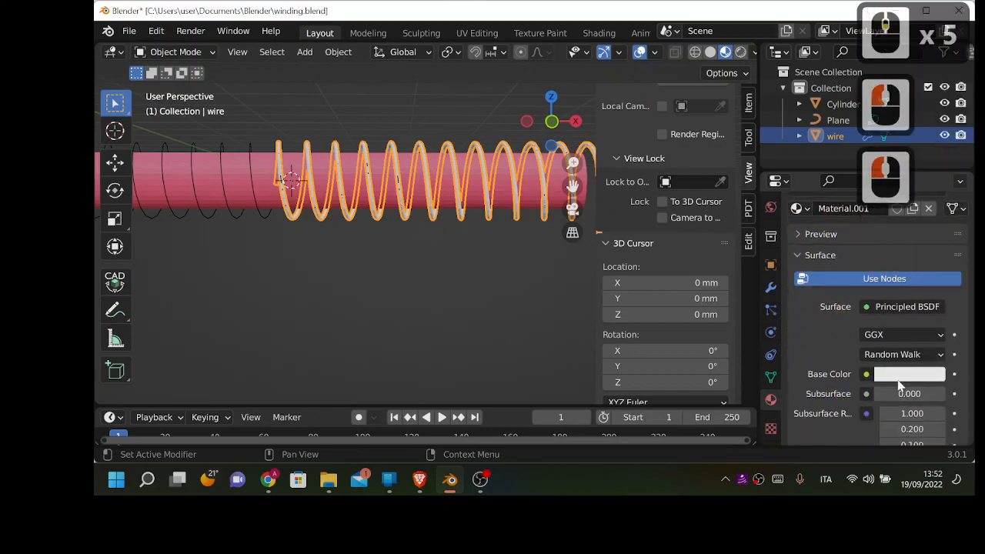
left_click(895, 374)
left_click(837, 165)
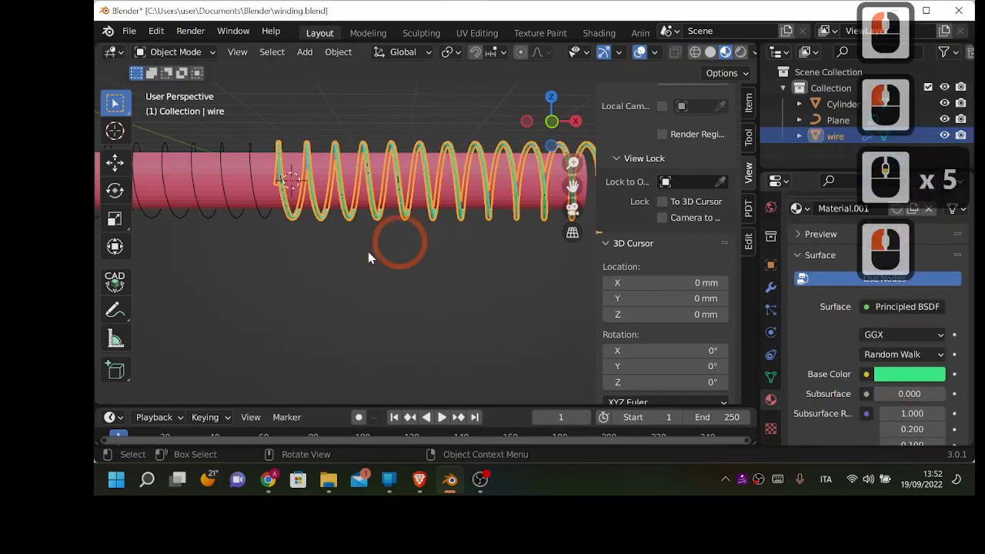
Change the base color of the wire's material to violet with the color value at 1.000.
left_click(885, 373)
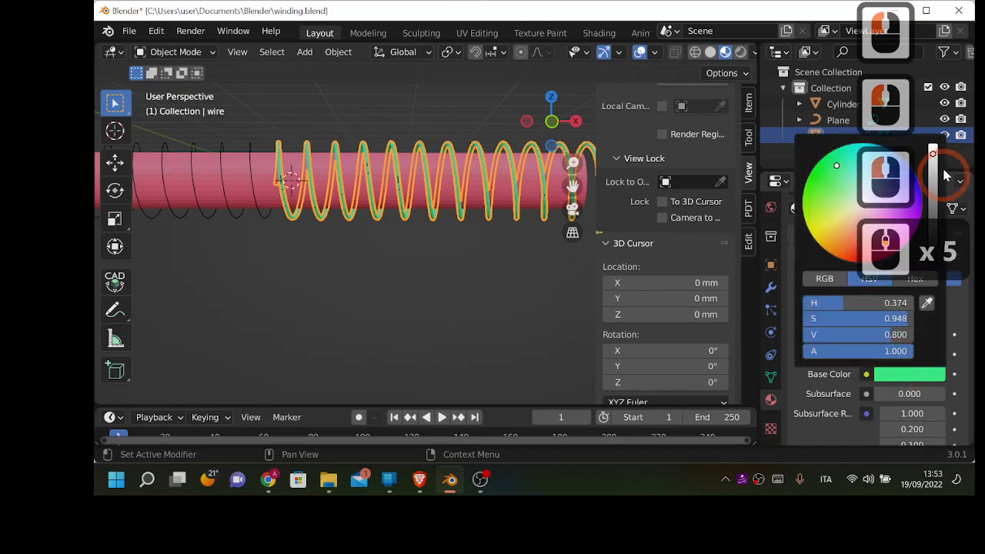
left_click_drag(932, 154, 932, 135)
left_click(850, 264)
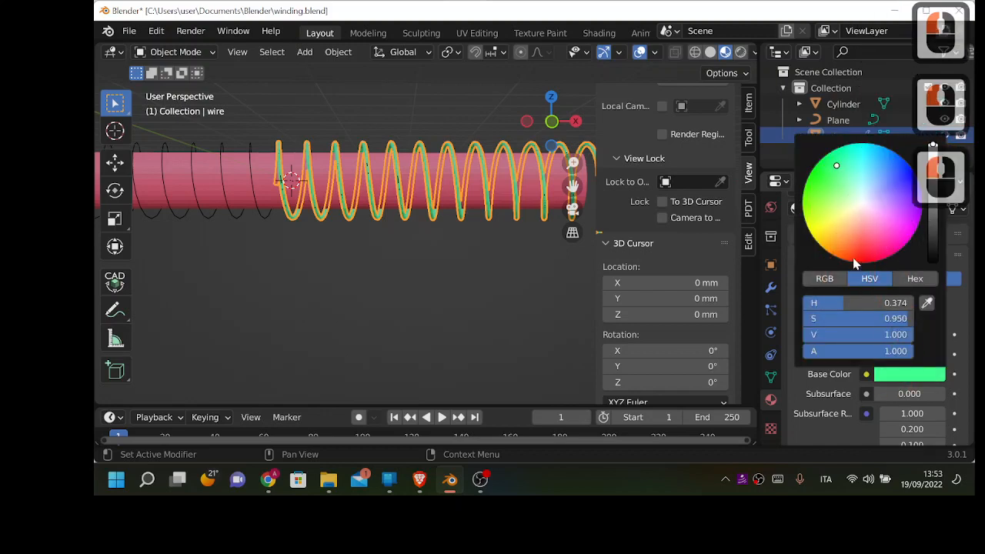
left_click(868, 241)
left_click_drag(868, 240, 918, 186)
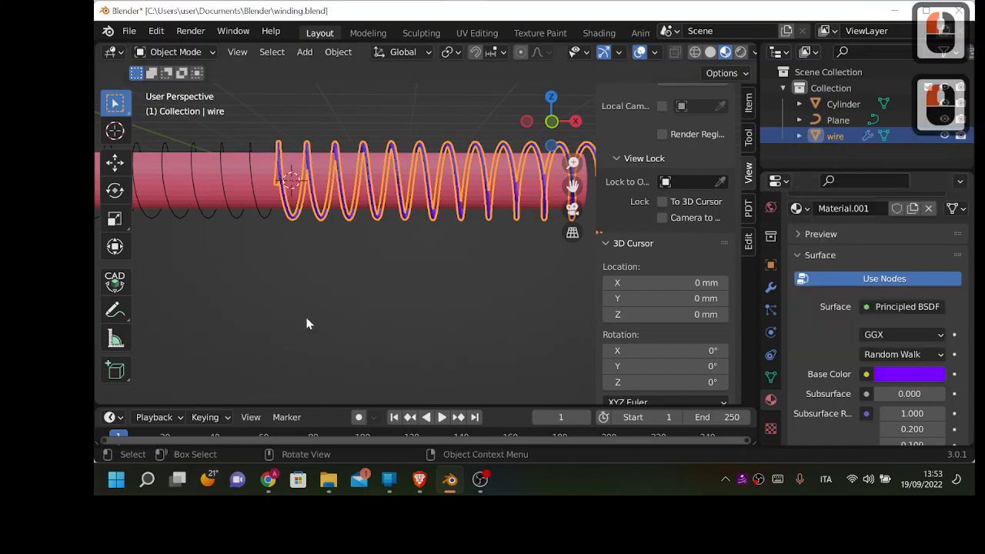
Deselect everything and hide the viewport sidebar to inspect the colored winding around the cylinder.
double_click(356, 308)
scroll(426, 284, "down", 5)
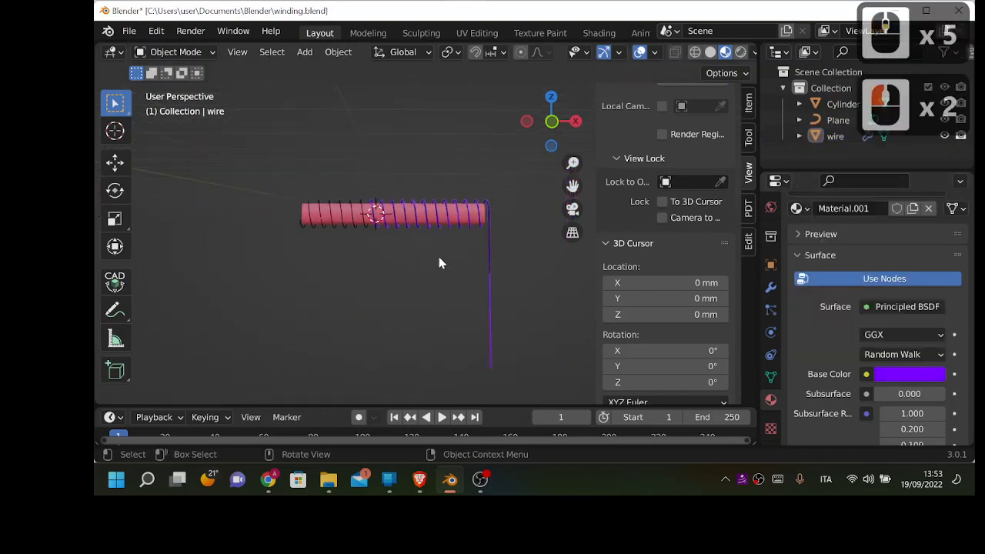
scroll(439, 260, "up", 6)
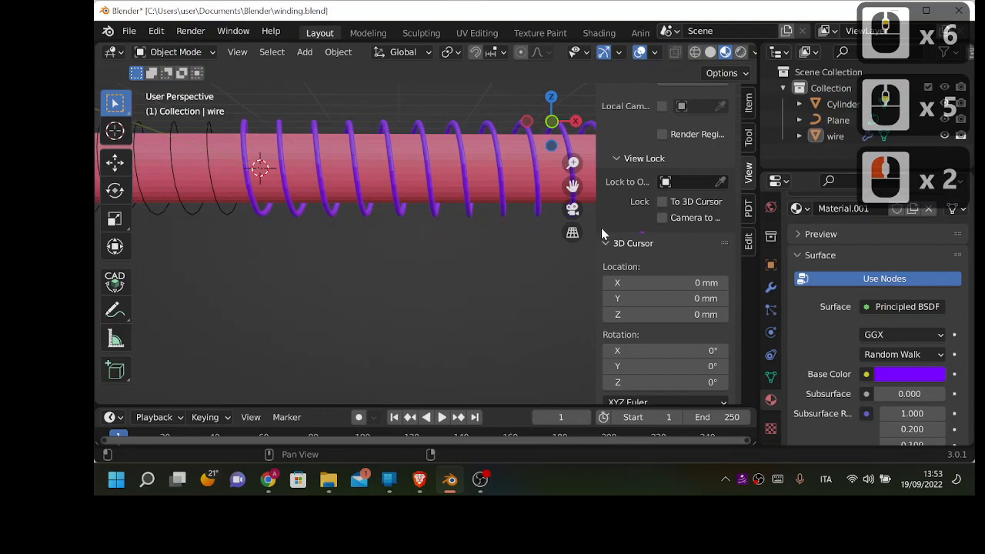
key("n")
scroll(548, 181, "down", 2)
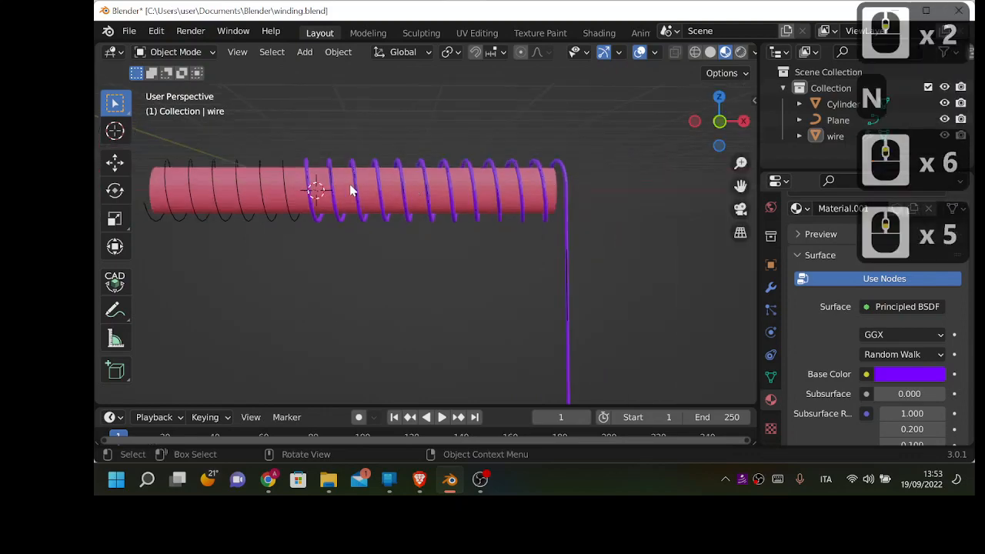
Select the wire and shift it back along the helix by setting its Z location to about -48.49 mm.
scroll(286, 153, "up", 4)
scroll(581, 197, "down", 3)
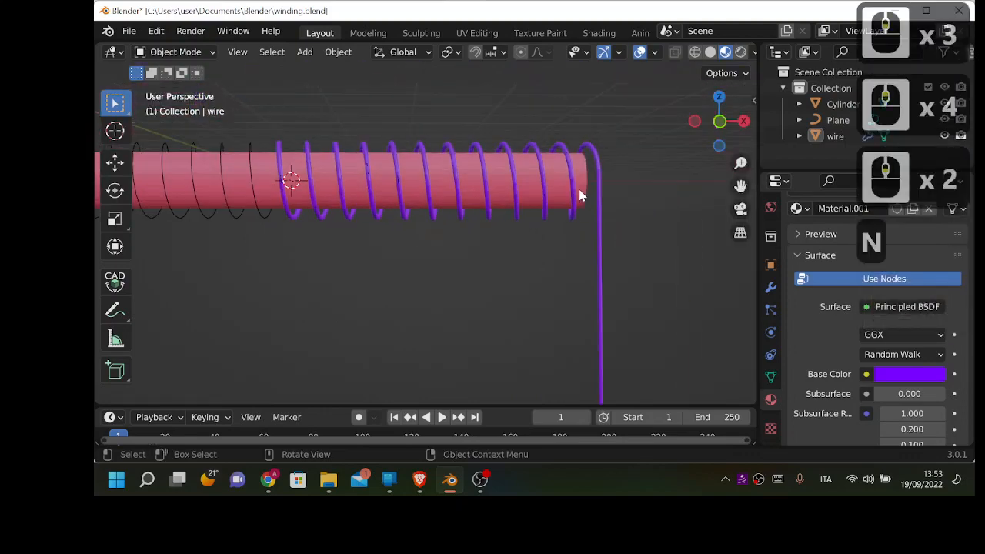
left_click(597, 162)
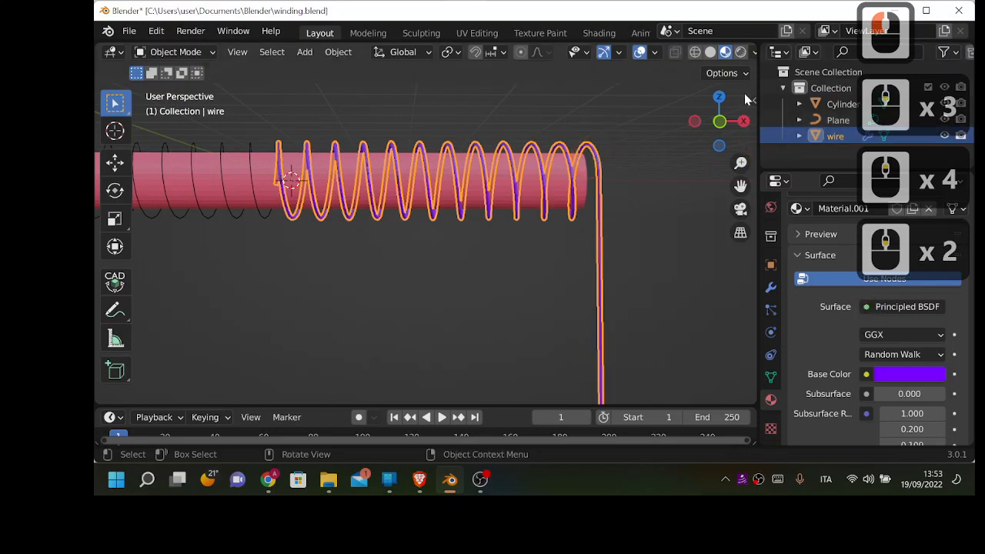
left_click(750, 96)
scroll(678, 222, "up", 5)
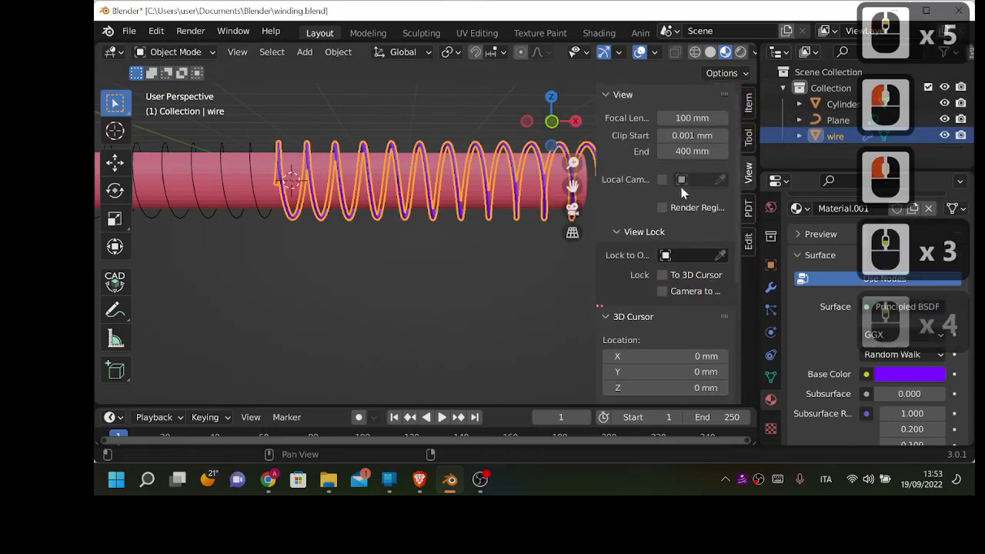
left_click(747, 103)
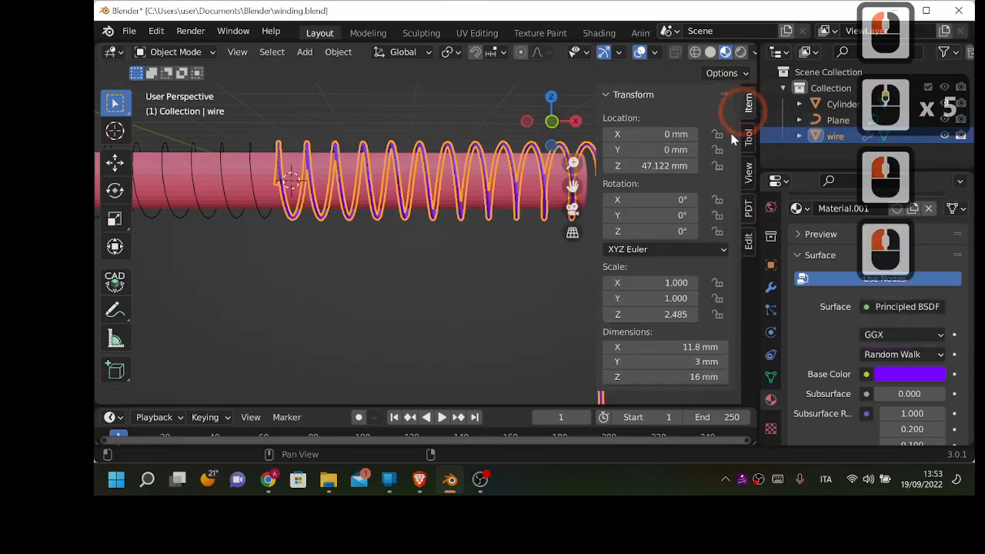
left_click(652, 165)
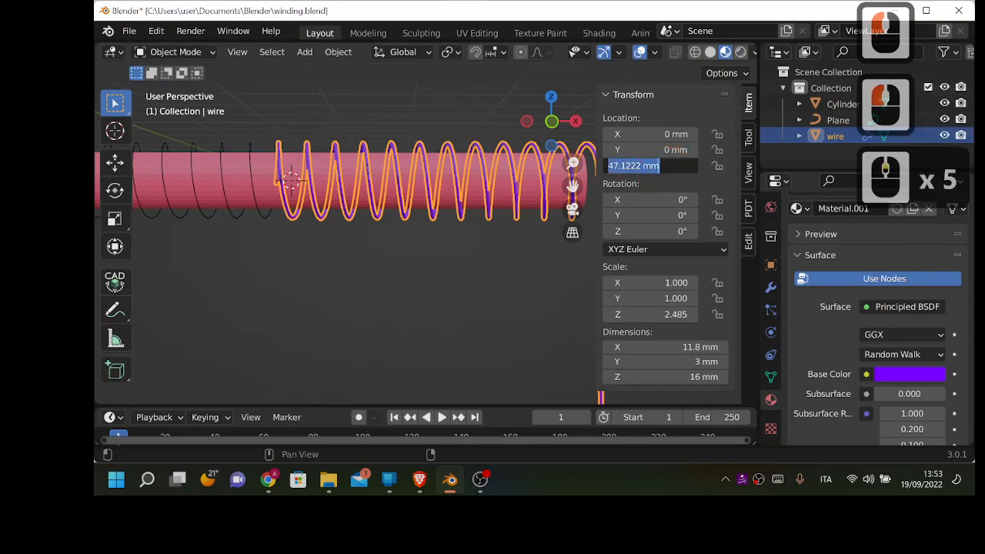
type("0")
key("Return")
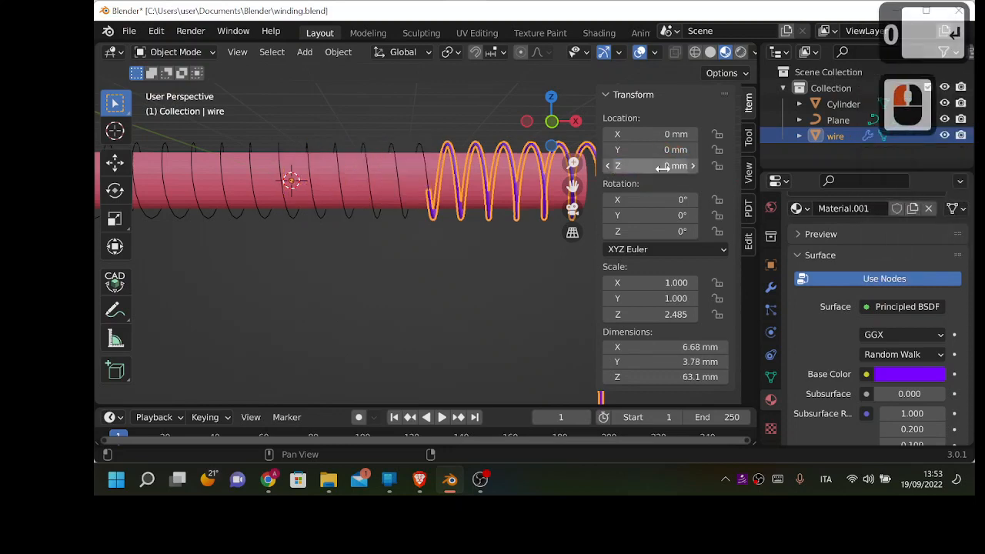
left_click_drag(661, 167, 610, 167)
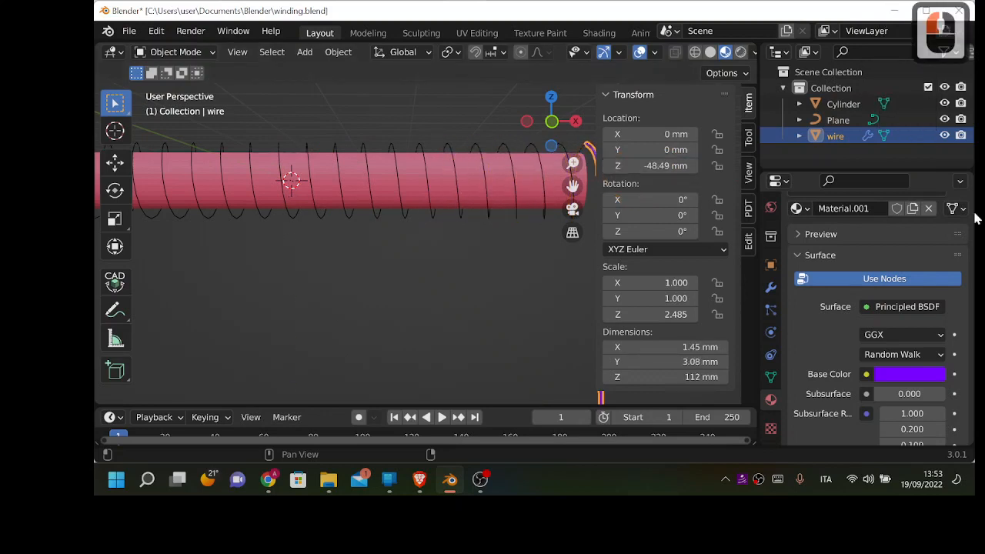
Add a camera to the scene at the 3D cursor on the origin.
left_click(572, 216)
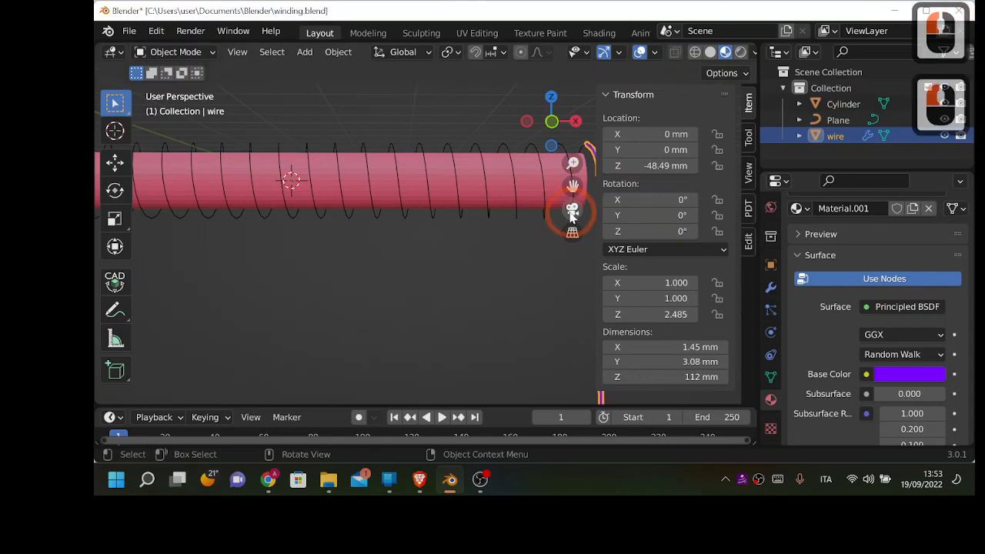
left_click(304, 53)
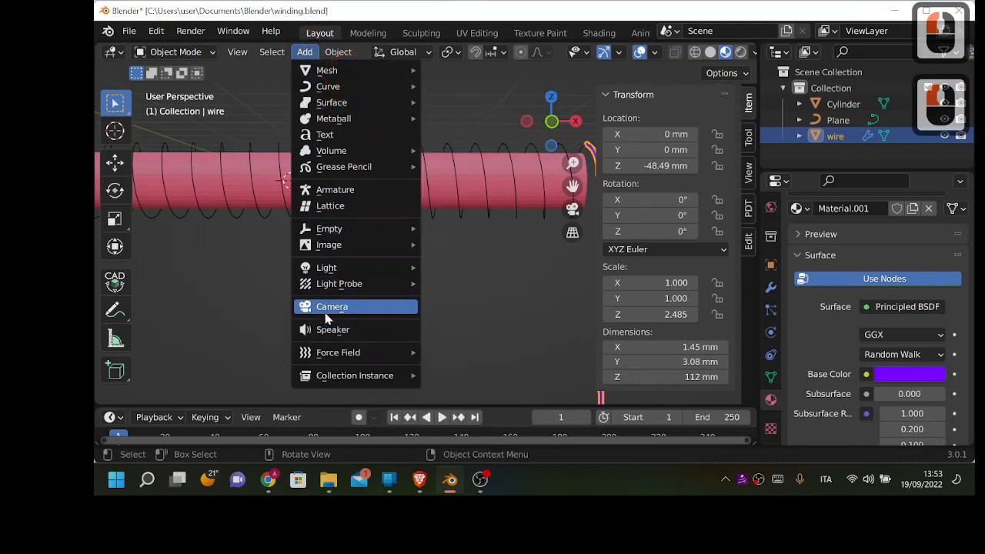
left_click(326, 311)
scroll(418, 270, "down", 8)
middle_click_drag(444, 264, 290, 268)
scroll(409, 239, "up", 6)
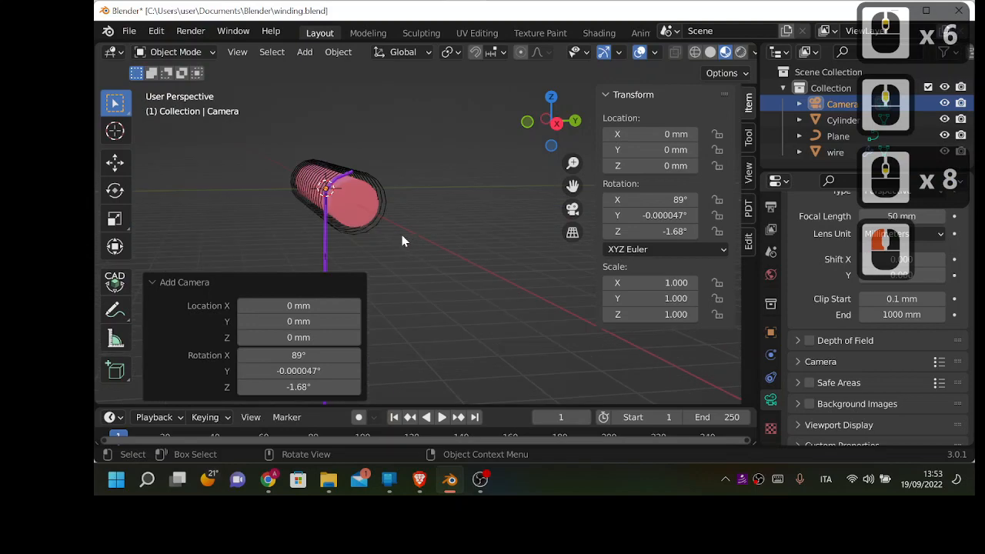
Move the camera about -11.192 mm along the global Y axis, in front of the cylinder.
key("g")
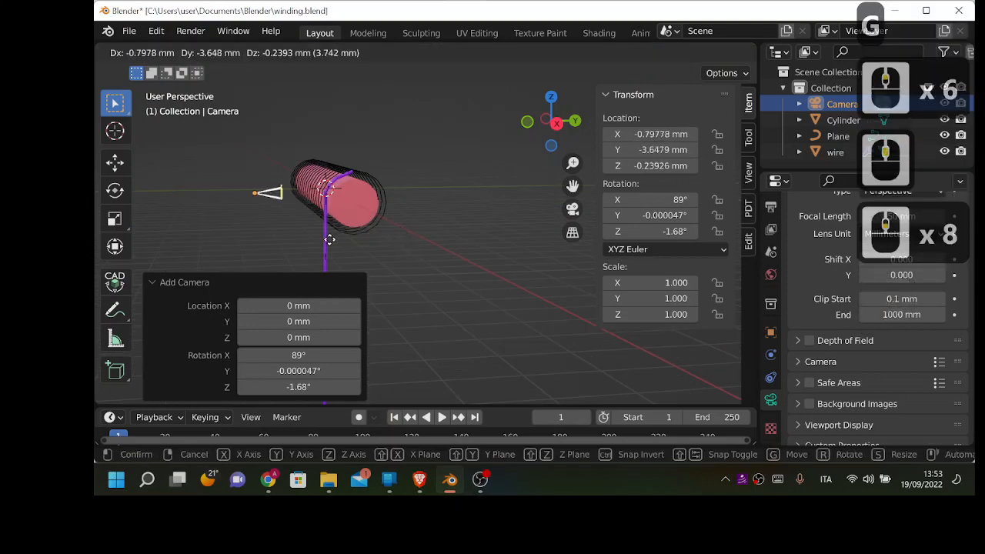
key("y")
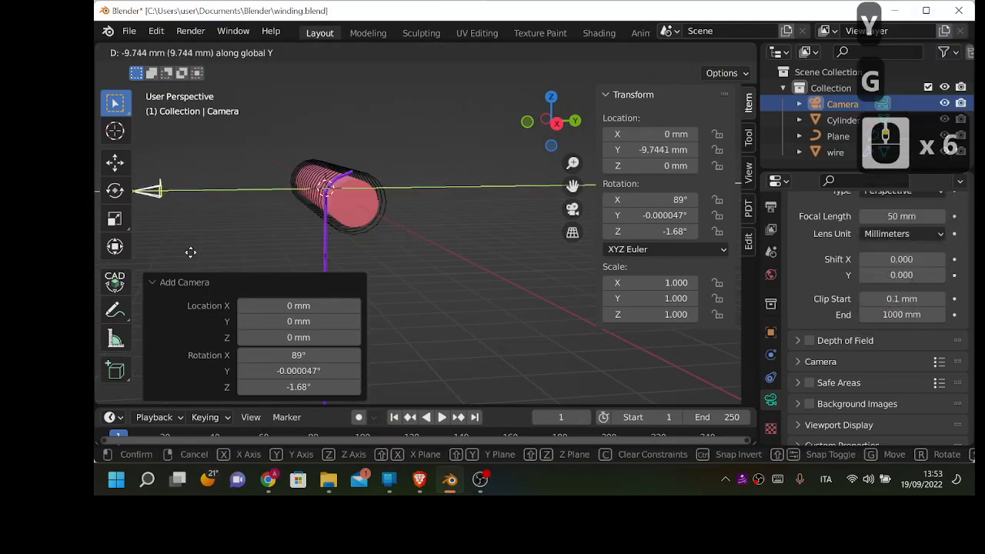
left_click(176, 258)
middle_click_drag(177, 258, 453, 232)
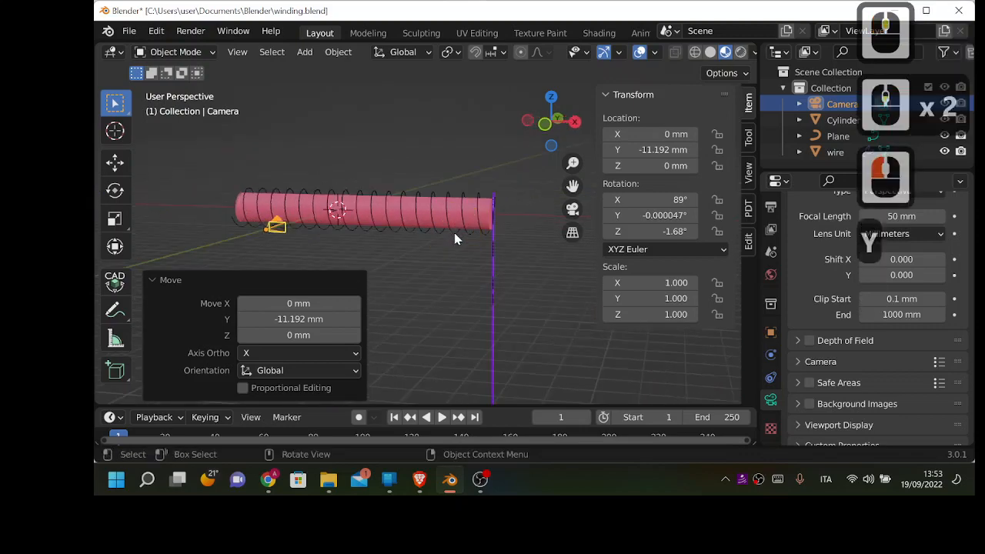
Look through the camera and move it back along Y to about -25.359 mm so more of the cylinder fits the frame.
key("KP_0")
scroll(454, 235, "down", 3)
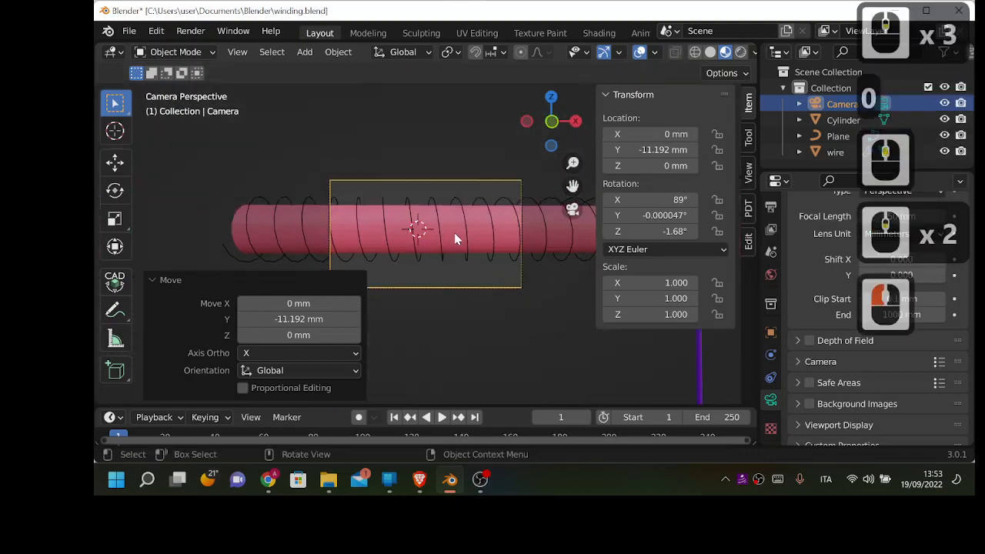
scroll(455, 234, "down", 1)
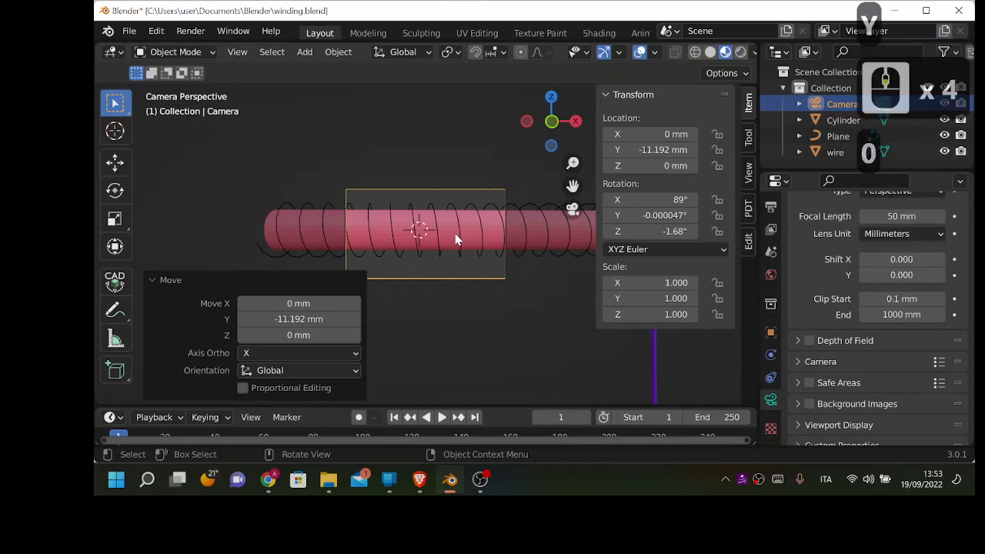
key("g")
key("y")
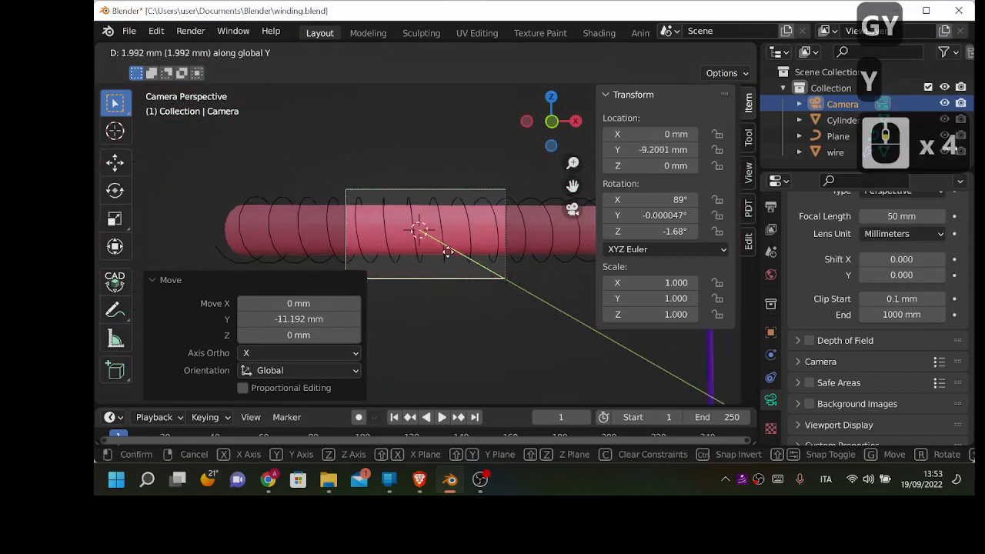
left_click(387, 168)
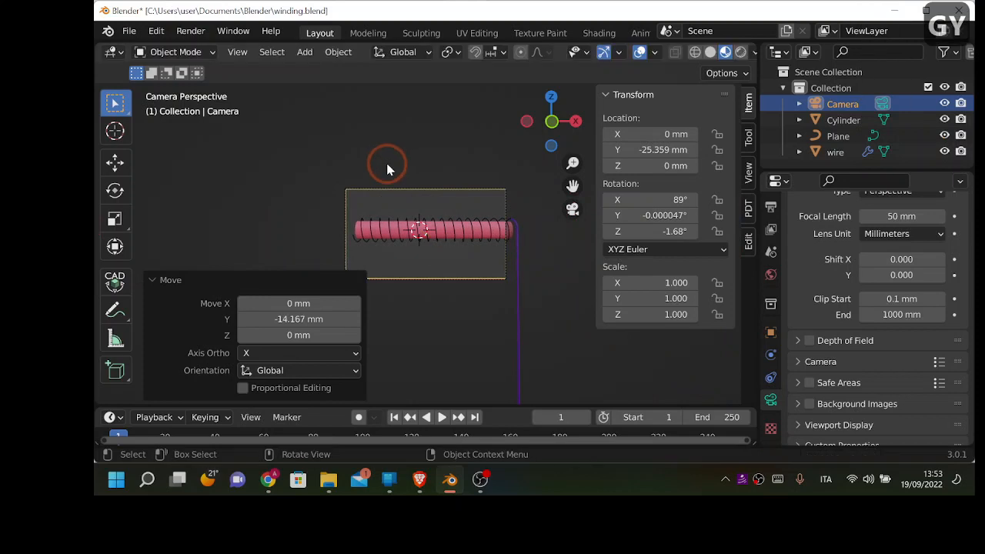
scroll(440, 231, "up", 4)
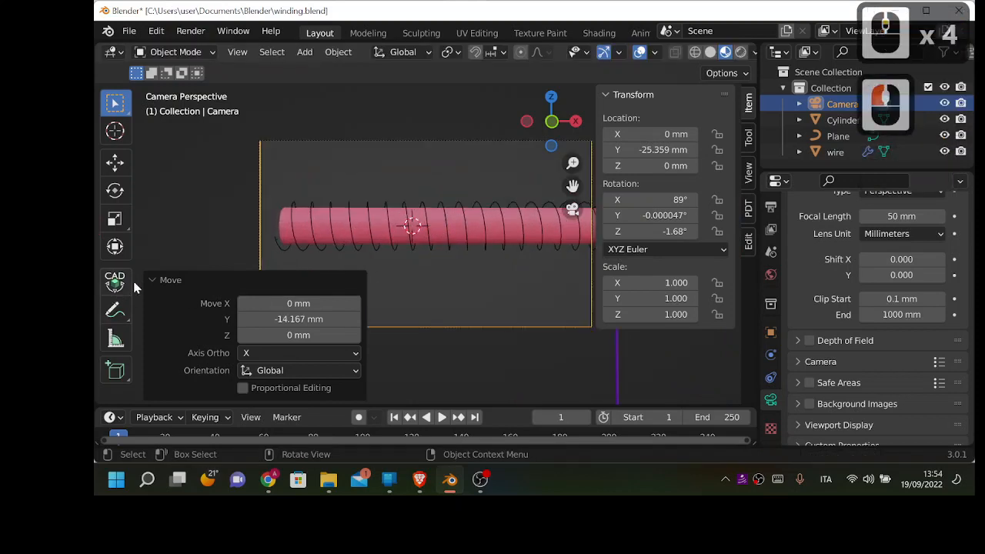
Save the file under the incremented name winding1.blend in the same folder.
left_click(129, 30)
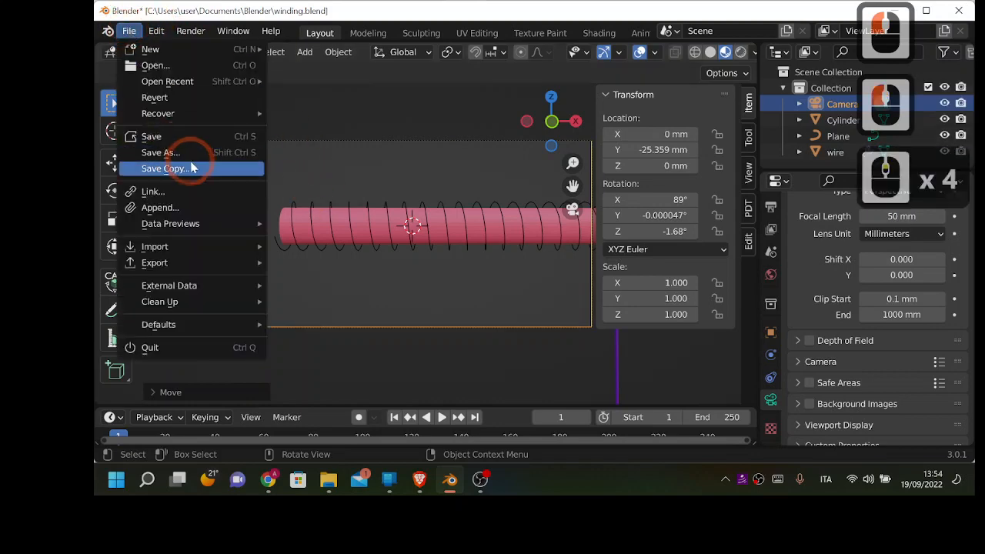
left_click(171, 153)
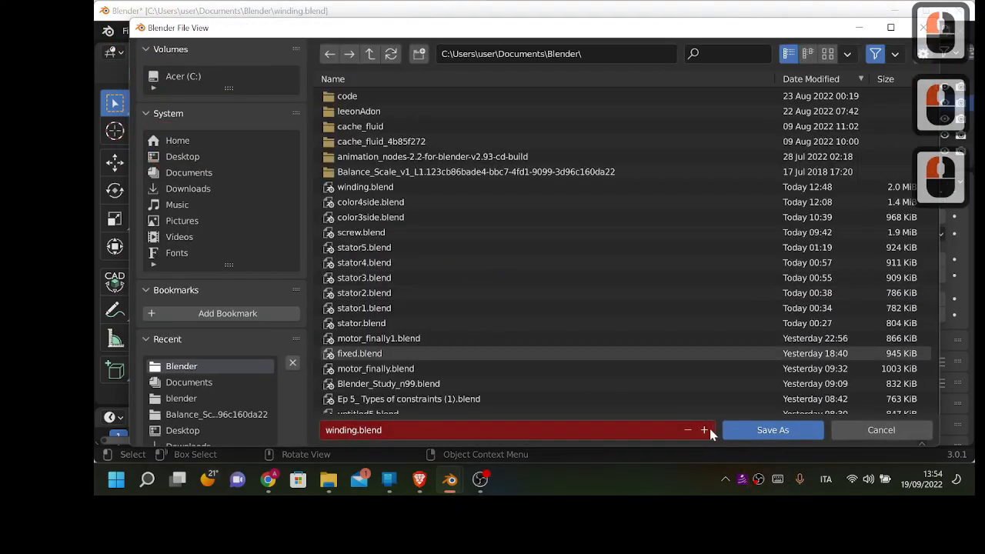
left_click(706, 430)
left_click(733, 430)
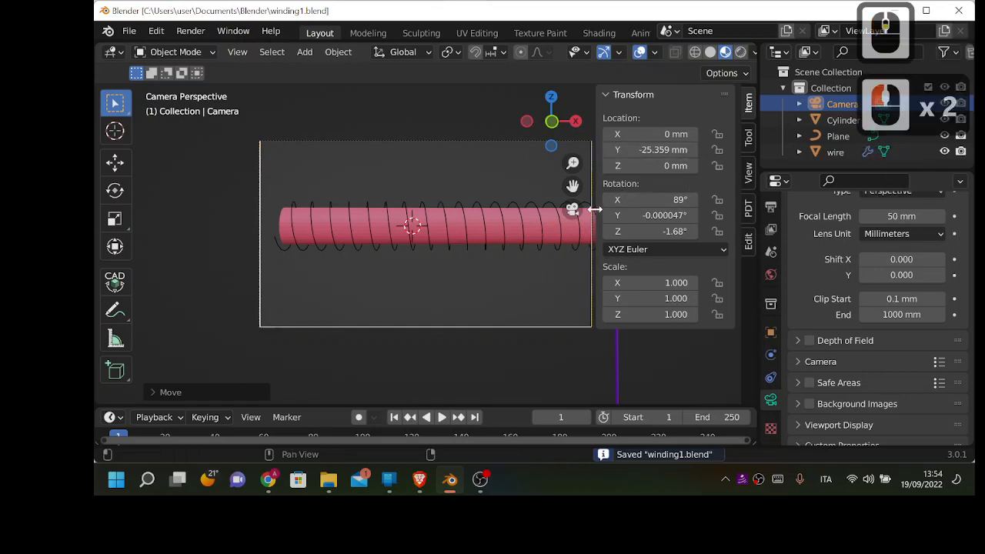
left_click(631, 165)
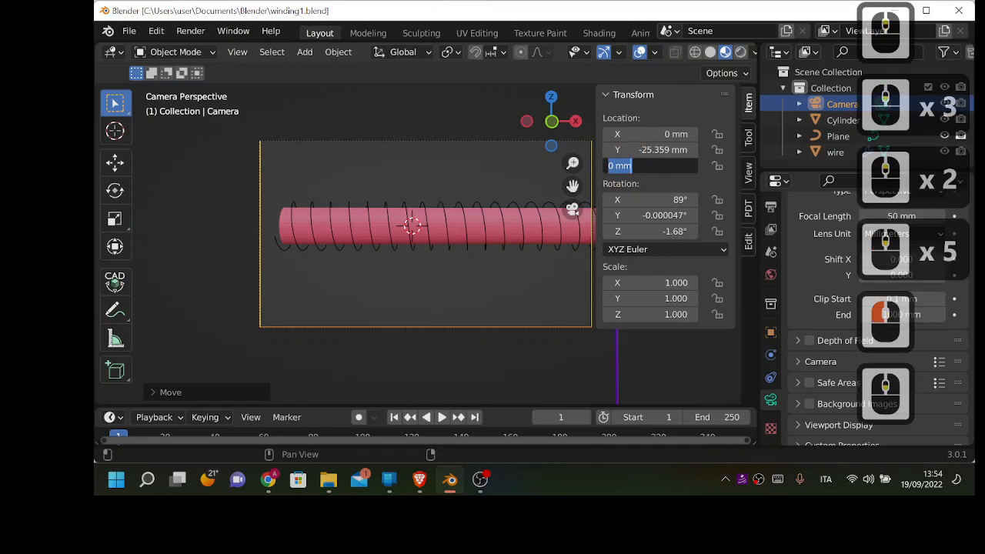
type("NN")
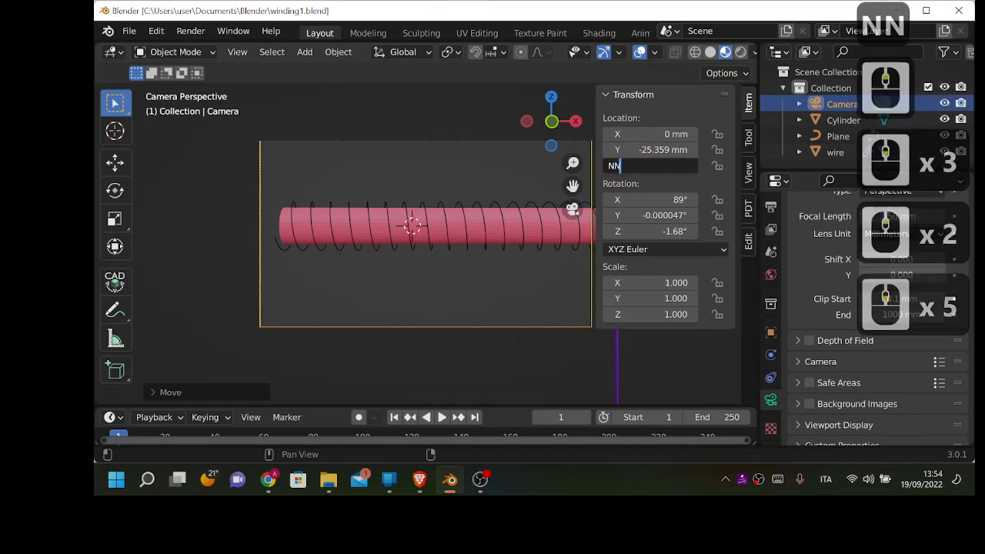
left_click(686, 369)
key("n")
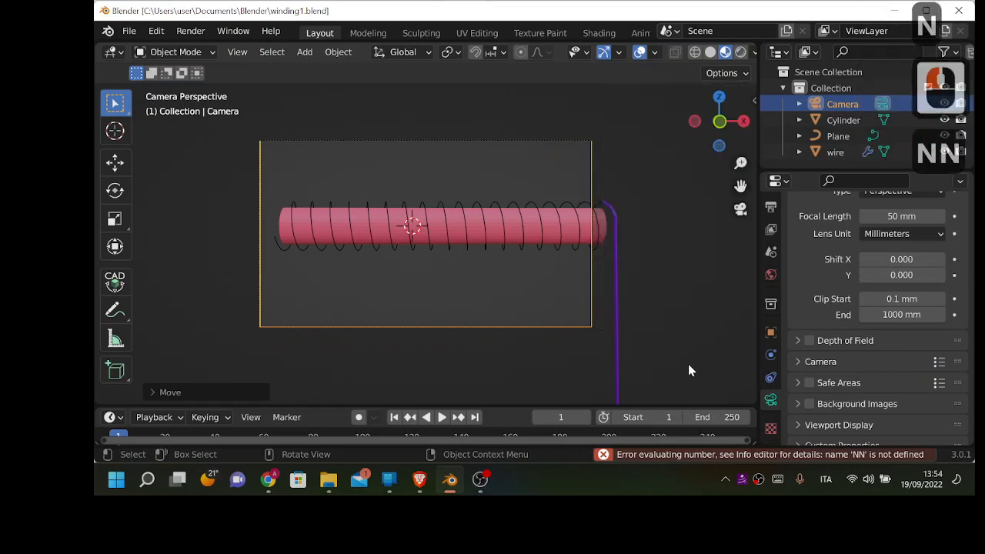
middle_click_drag(602, 263, 591, 260)
scroll(588, 265, "down", 2)
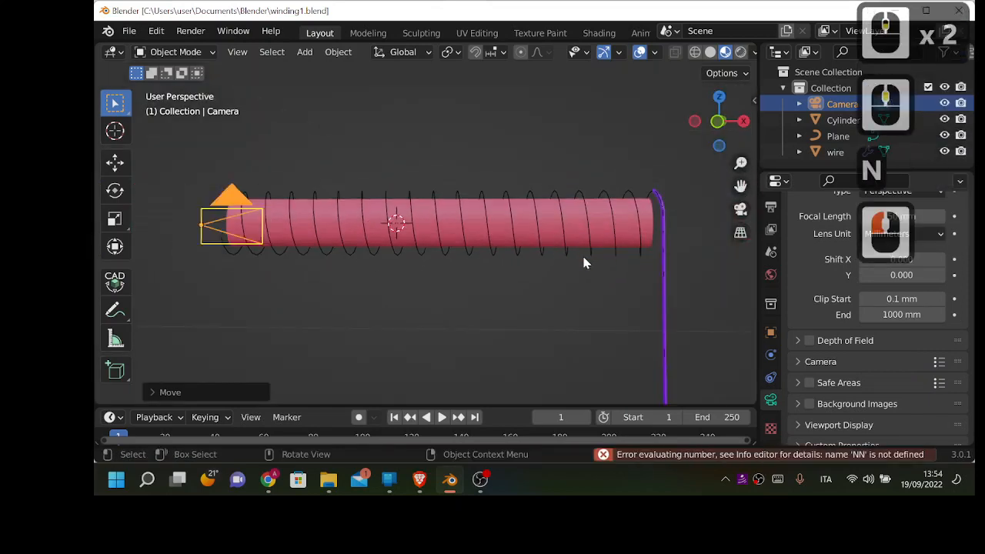
key("KP_0")
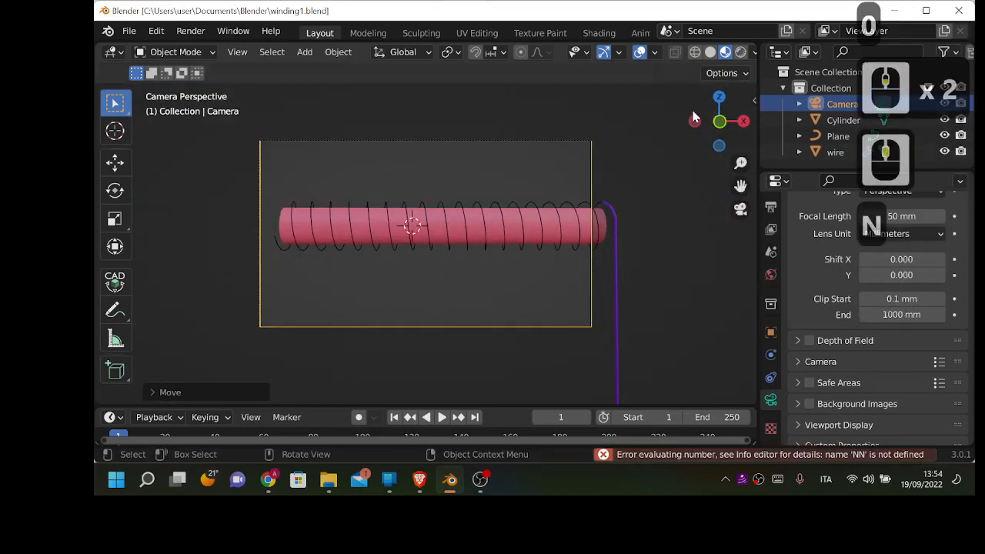
left_click(753, 101)
Insert a keyframe on the camera's Z location at frame 1.
left_click(682, 229)
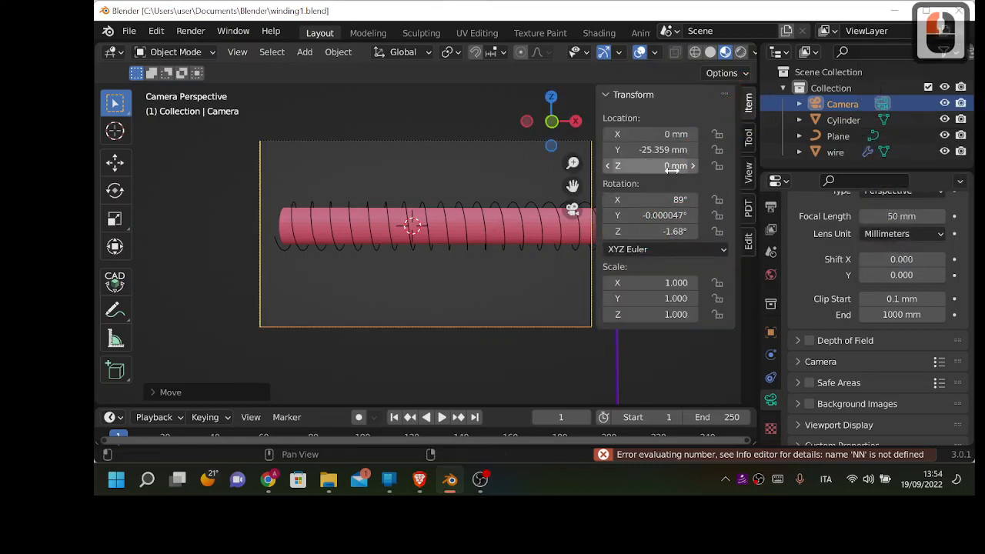
left_click(715, 166)
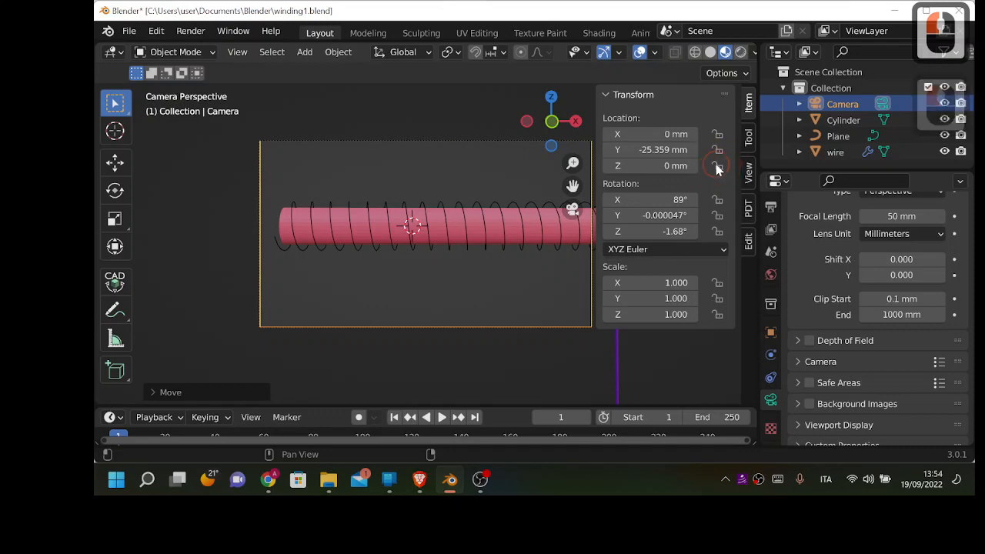
right_click(676, 166)
left_click(574, 186)
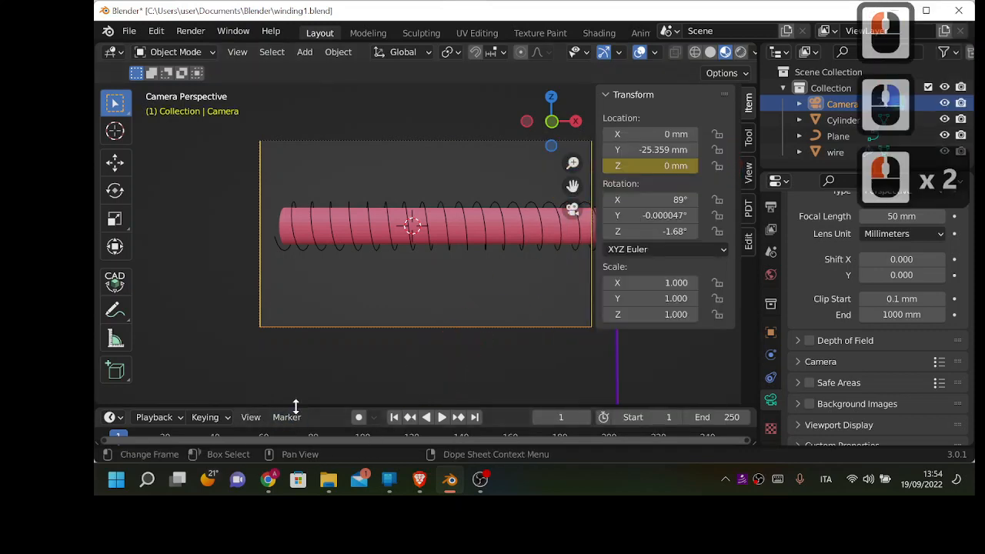
Enlarge the timeline, go to frame 60, and change the camera's Z location to 0.09 mm.
left_click_drag(295, 406, 296, 363)
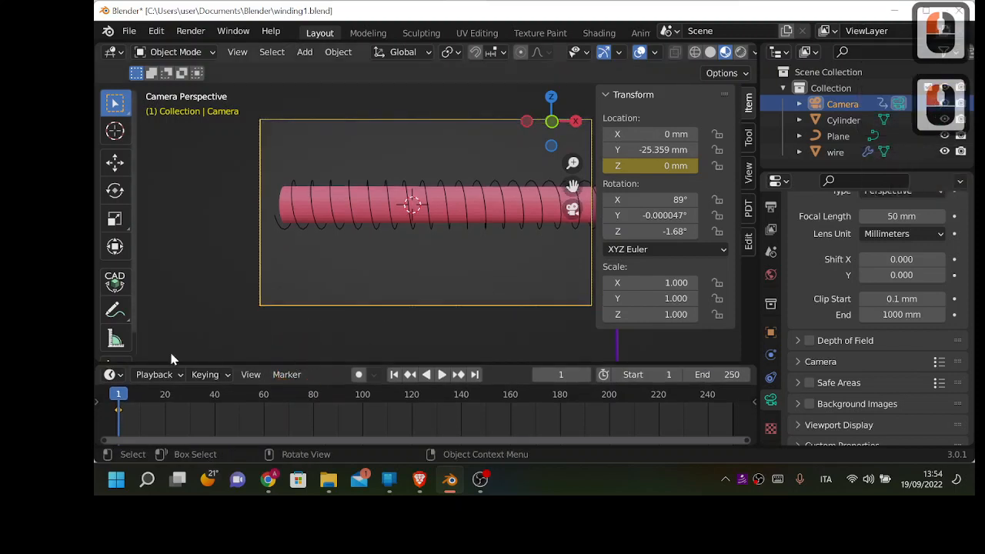
left_click_drag(119, 397, 253, 408)
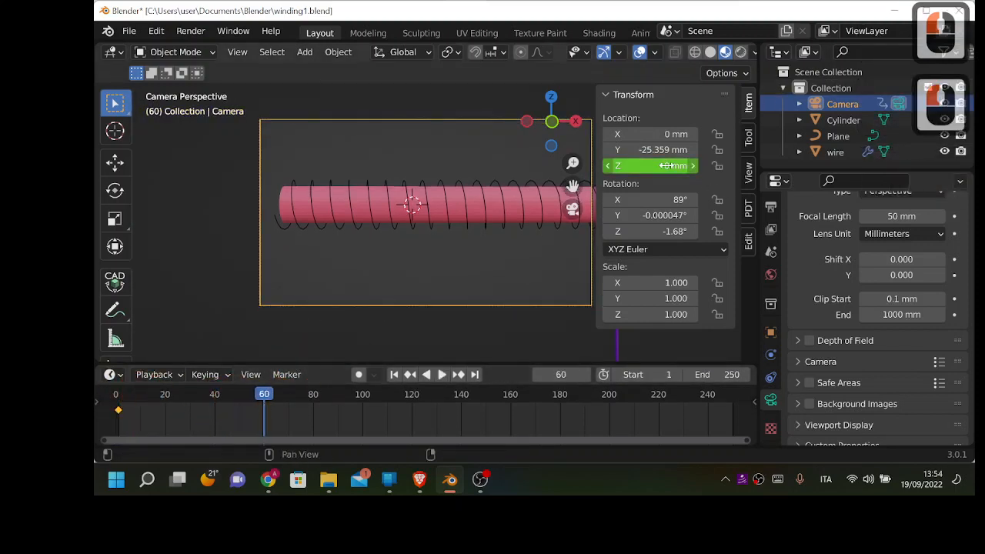
mouse_move(666, 166)
left_mouse_down()
mouse_move(693, 170)
mouse_move(661, 166)
left_mouse_up()
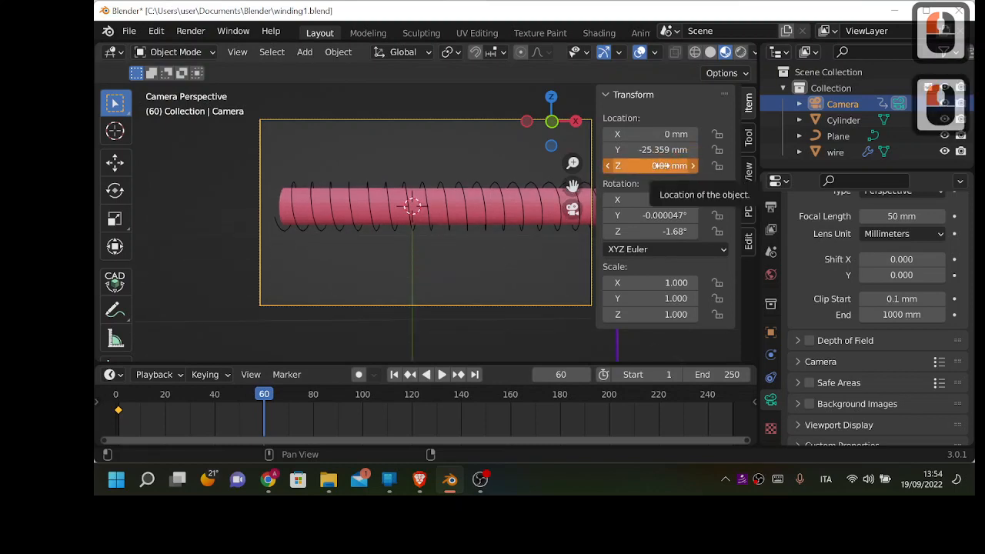
Clear the keyframes from the camera's location and select the wire instead.
right_click(664, 167)
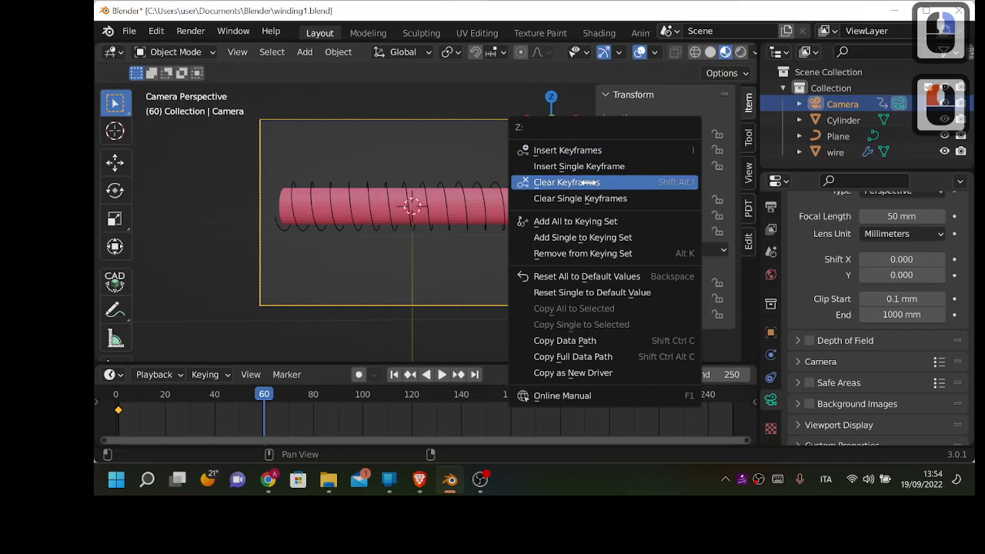
left_click(659, 183)
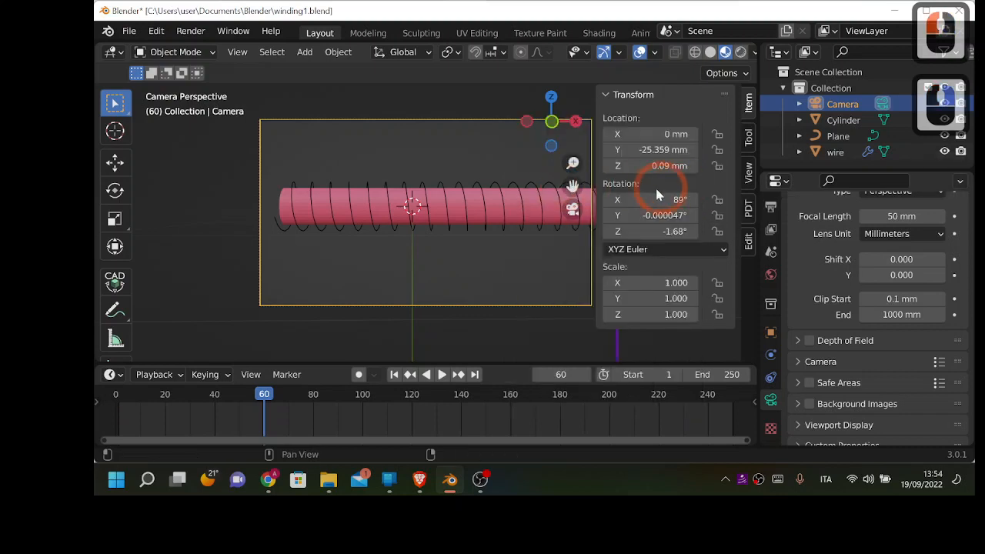
left_click(616, 343)
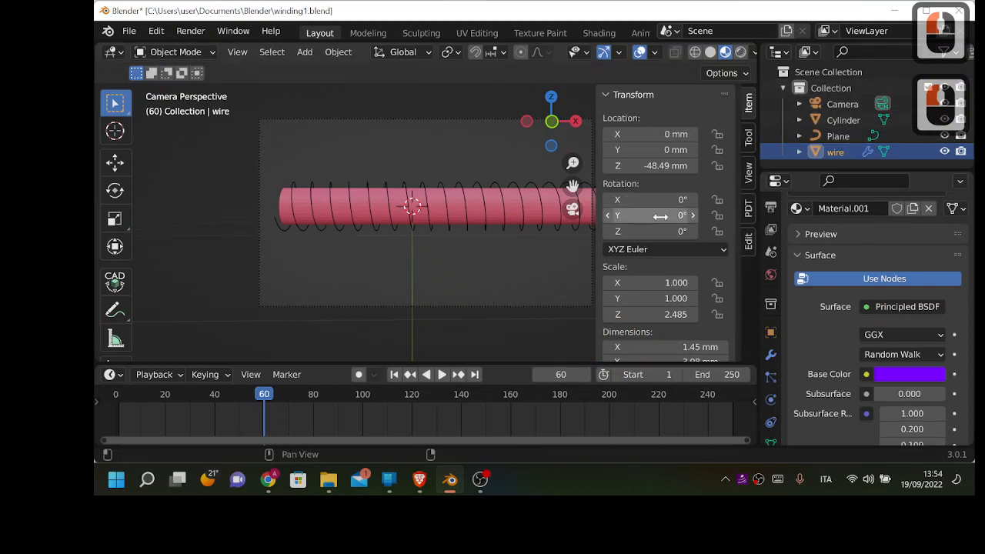
Insert a single keyframe on the wire's Z location at frame 60.
scroll(525, 224, "down", 2)
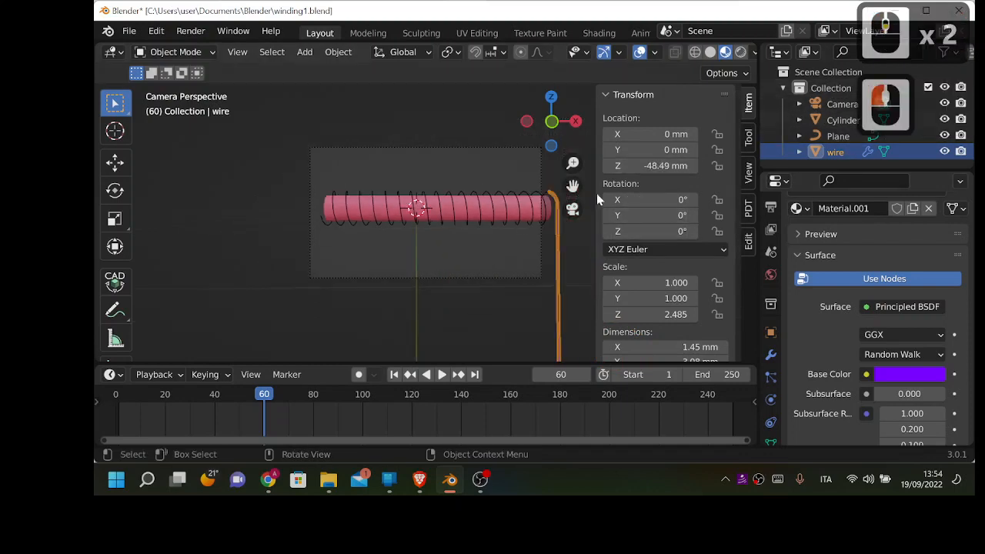
scroll(629, 165, "up", 4)
scroll(547, 211, "up", 4)
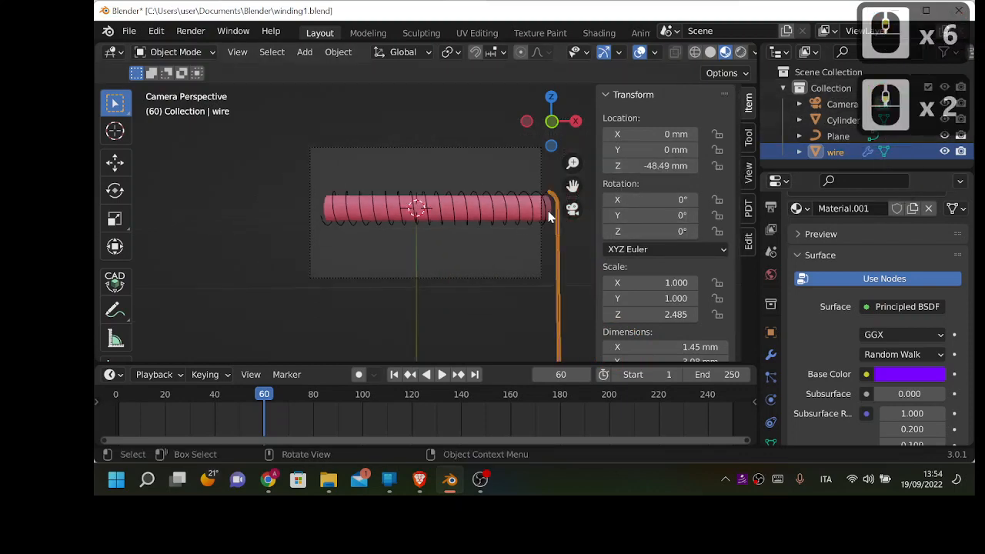
scroll(547, 211, "down", 2)
right_click(656, 179)
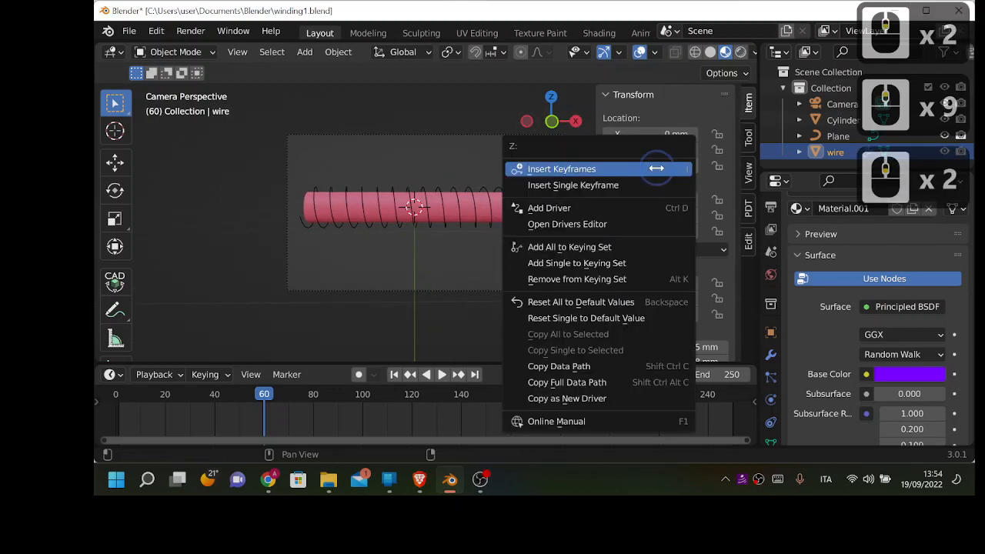
left_click(573, 185)
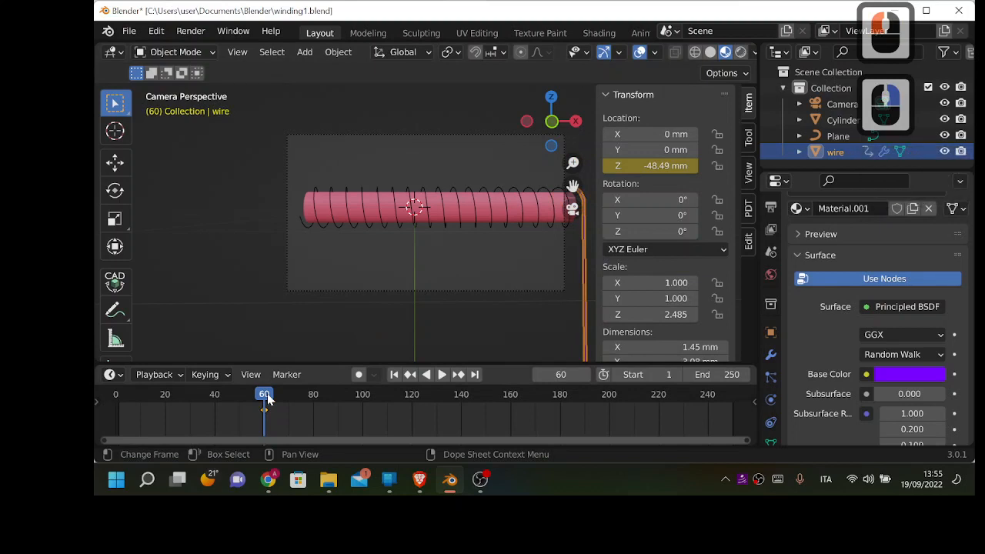
Move the wire's location keyframe from frame 60 to frame 10 in the timeline.
left_click(264, 414)
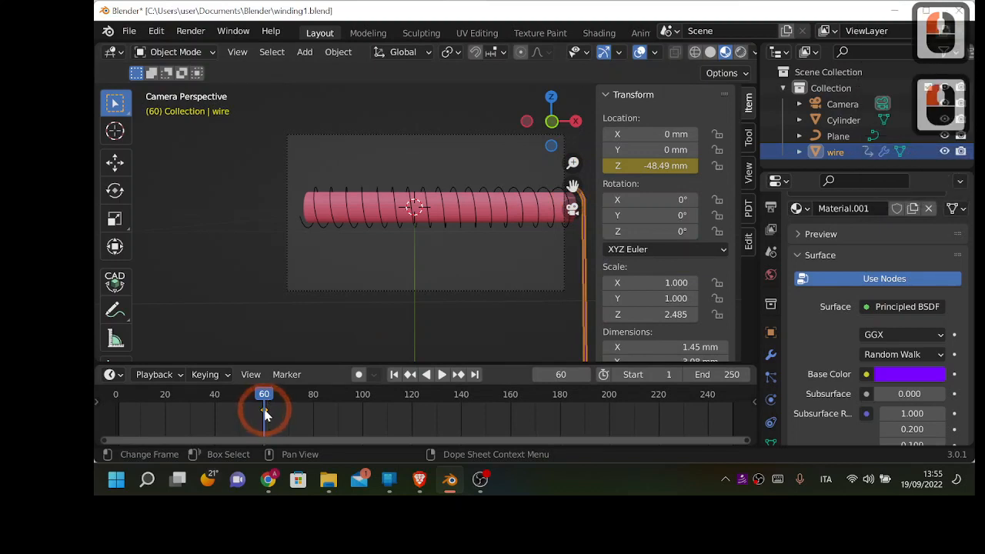
key("g")
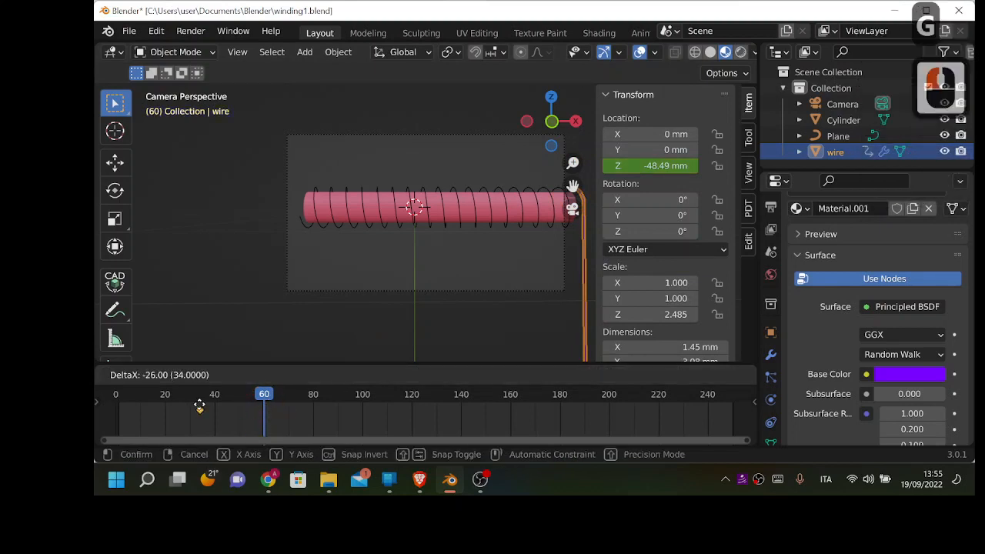
left_click(144, 430)
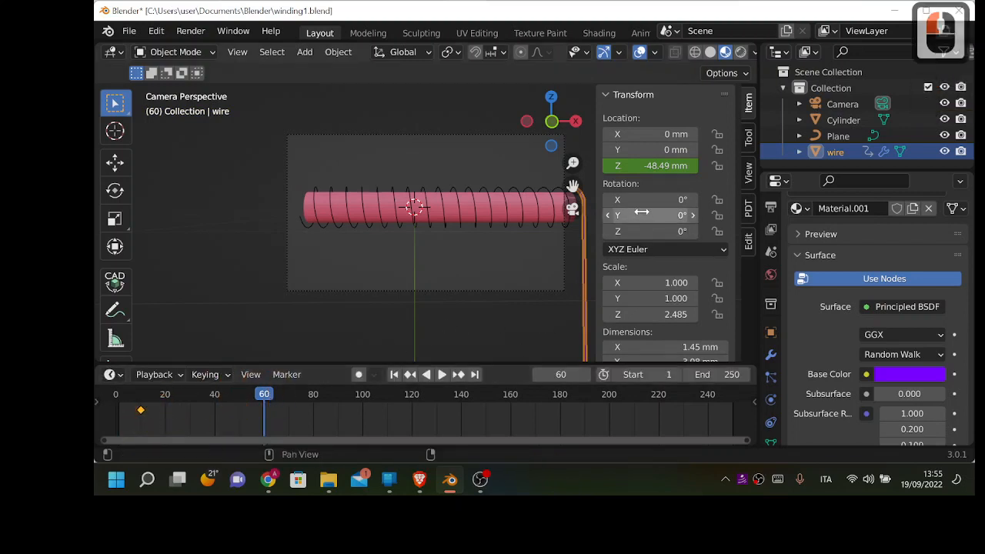
Set the wire's Z location to 2.27 mm at frame 60 and insert a single keyframe on it.
mouse_move(652, 166)
left_mouse_down()
mouse_move(744, 171)
mouse_move(654, 171)
left_mouse_up()
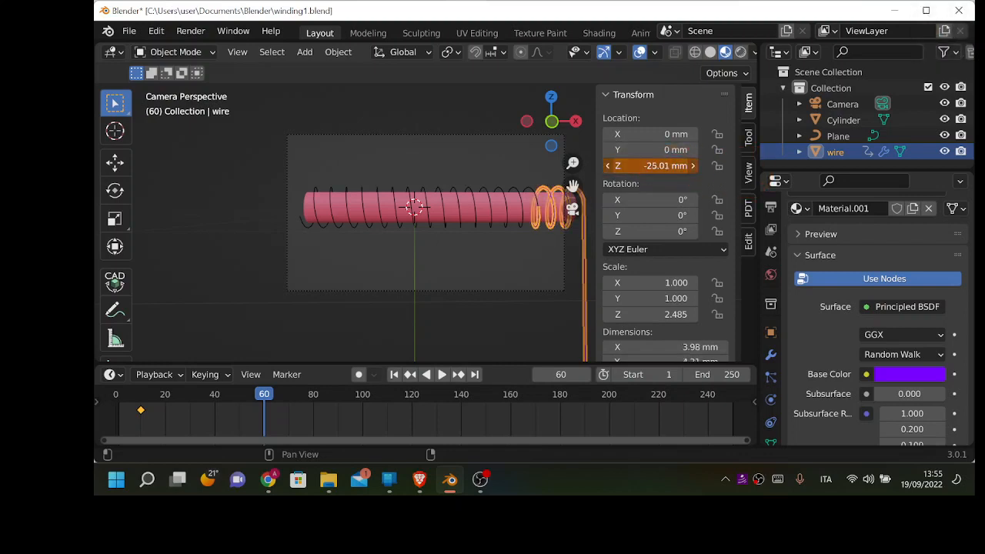
left_click_drag(654, 167, 694, 166)
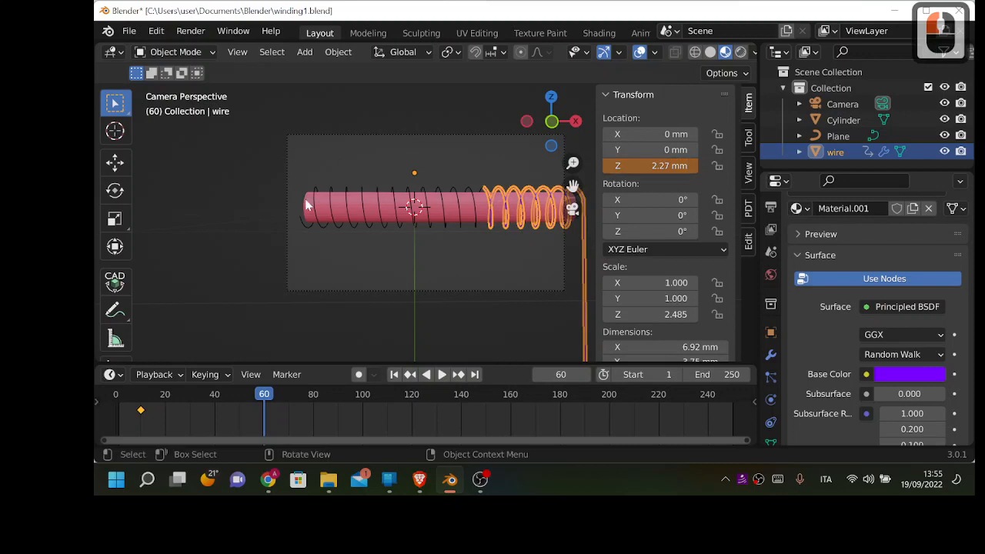
right_click(651, 167)
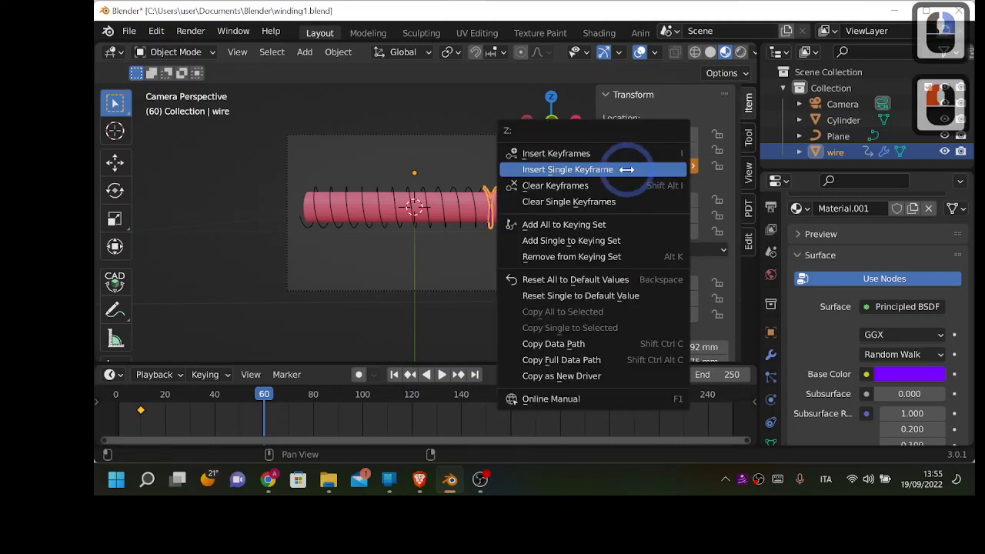
left_click(585, 169)
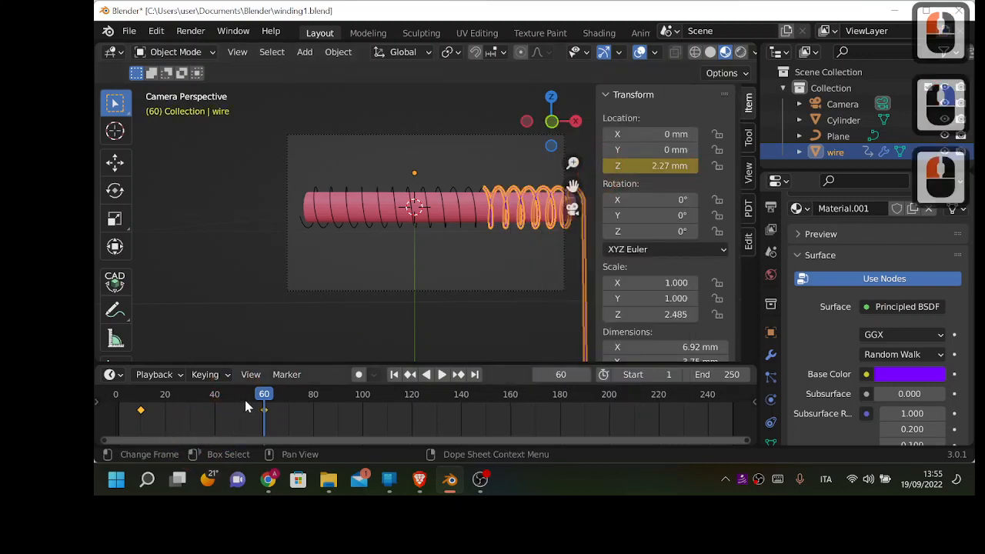
Go to frame 120, set the wire's Z location to 60.95 mm, and insert a single keyframe on it.
left_click_drag(261, 408, 412, 403)
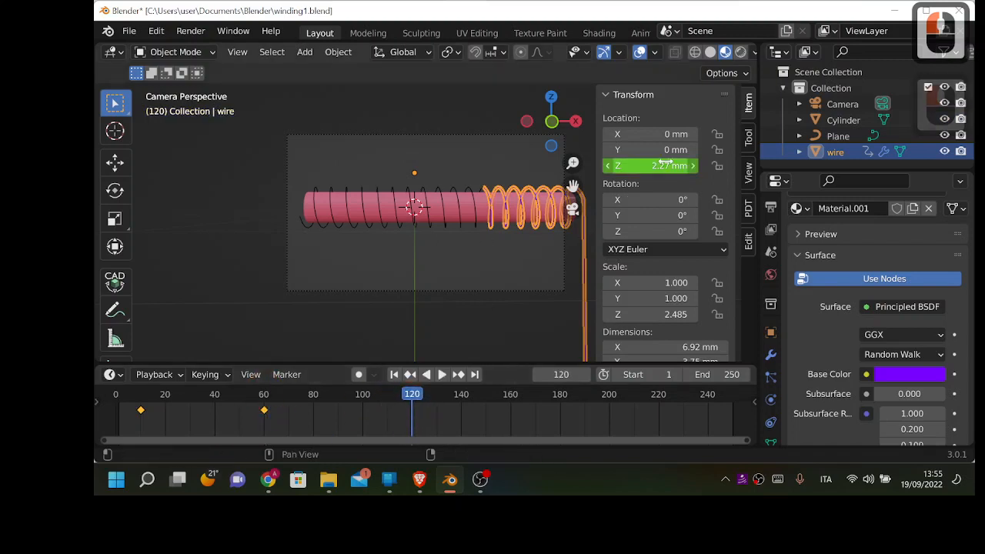
mouse_move(666, 165)
left_mouse_down()
mouse_move(831, 191)
mouse_move(226, 246)
mouse_move(693, 166)
mouse_move(666, 165)
left_mouse_up()
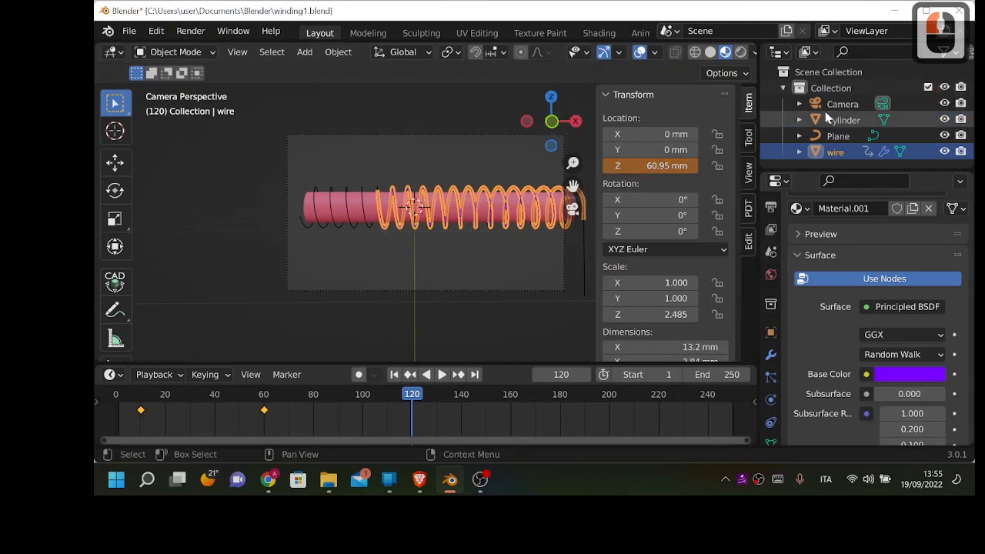
right_click(648, 166)
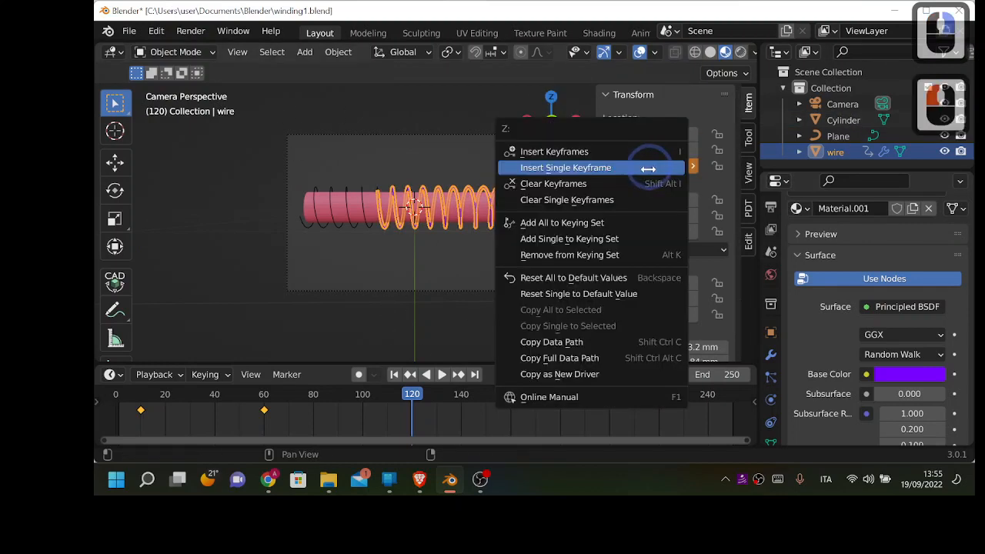
left_click(550, 170)
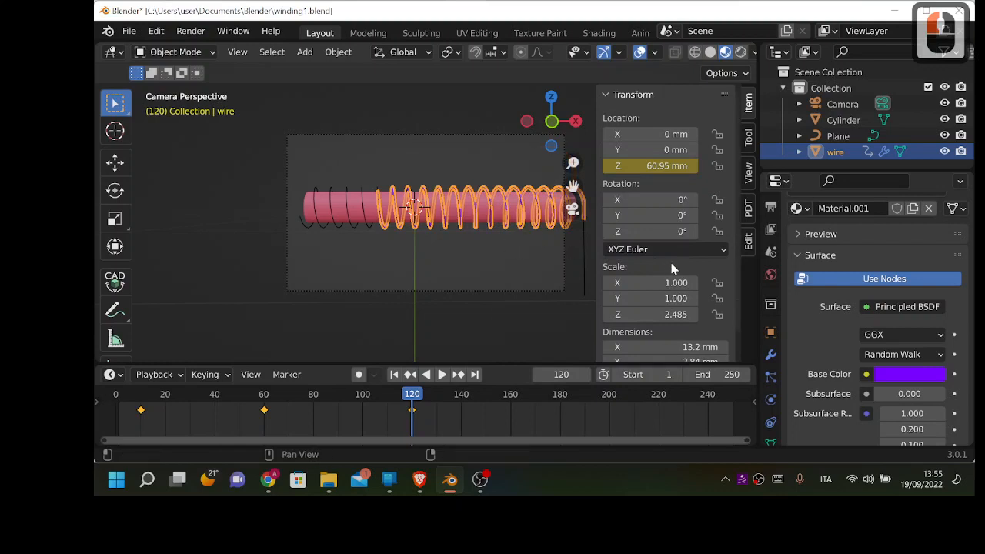
Insert a single keyframe on the wire's Z scale at frame 120.
scroll(671, 268, "down", 3)
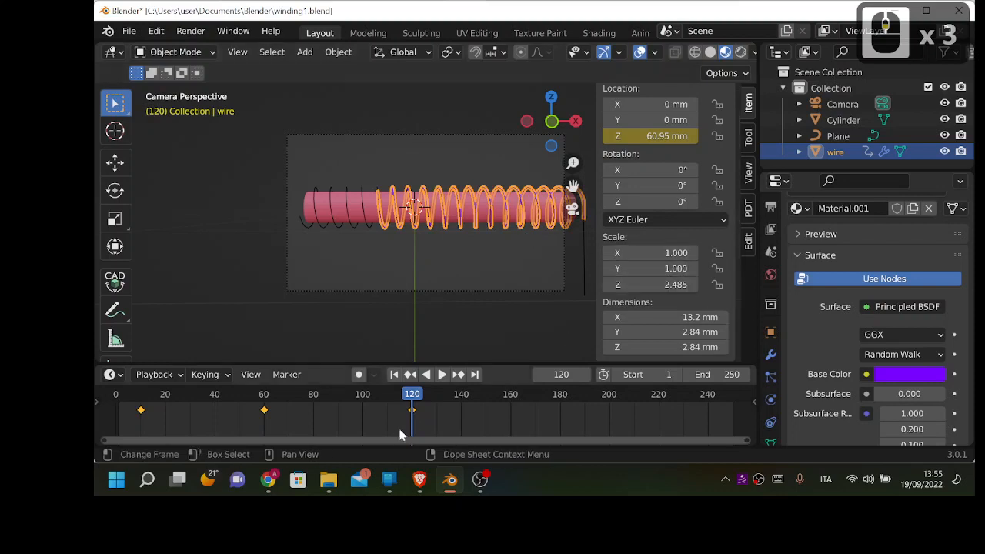
right_click(674, 284)
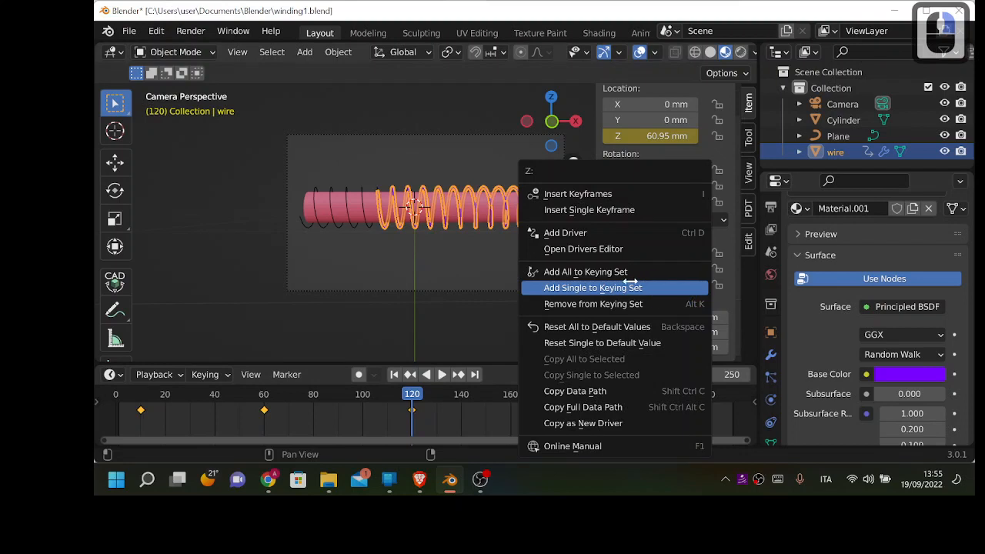
left_click(573, 210)
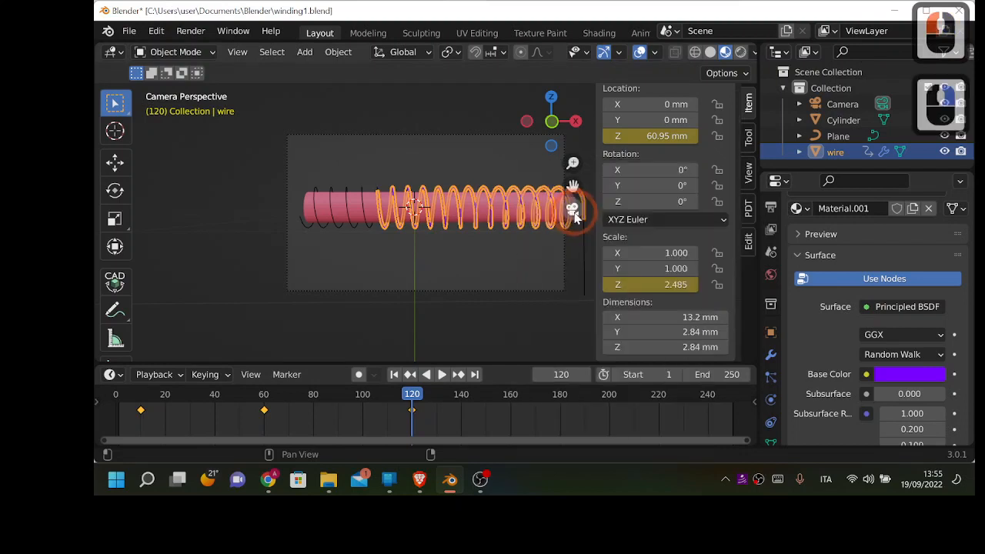
Go to frame 160, scale the wire along Z to 3.037, and insert a single keyframe on its Z scale.
key("space")
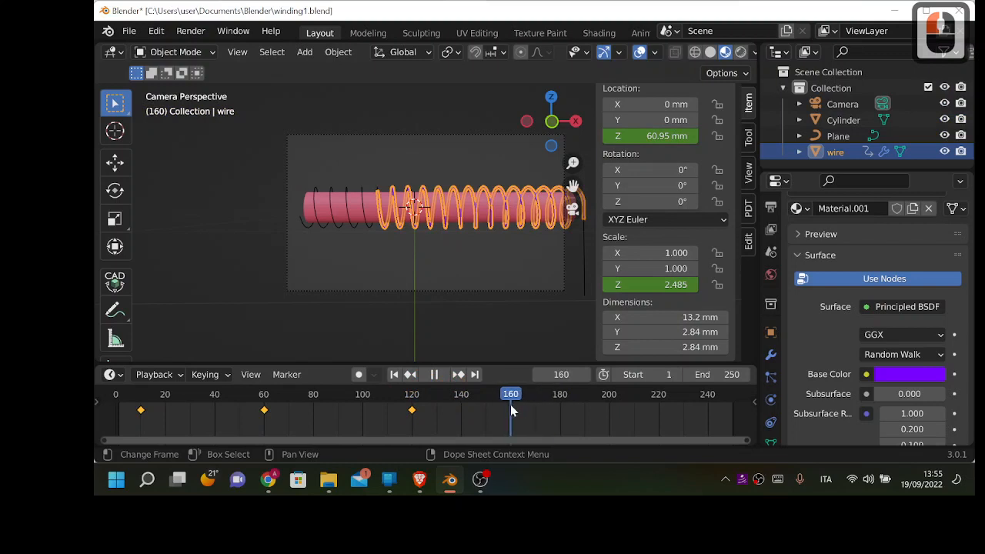
key("space")
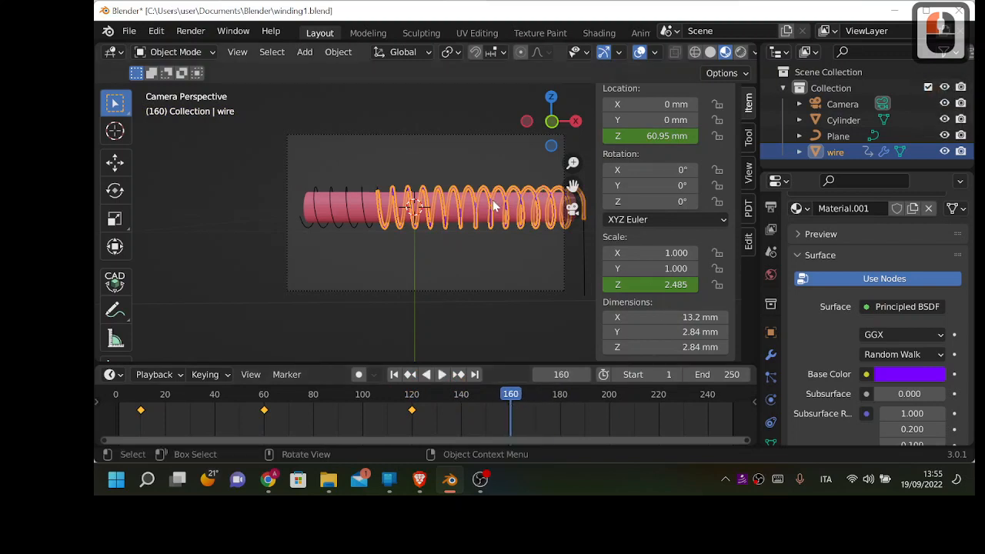
key("s")
key("z")
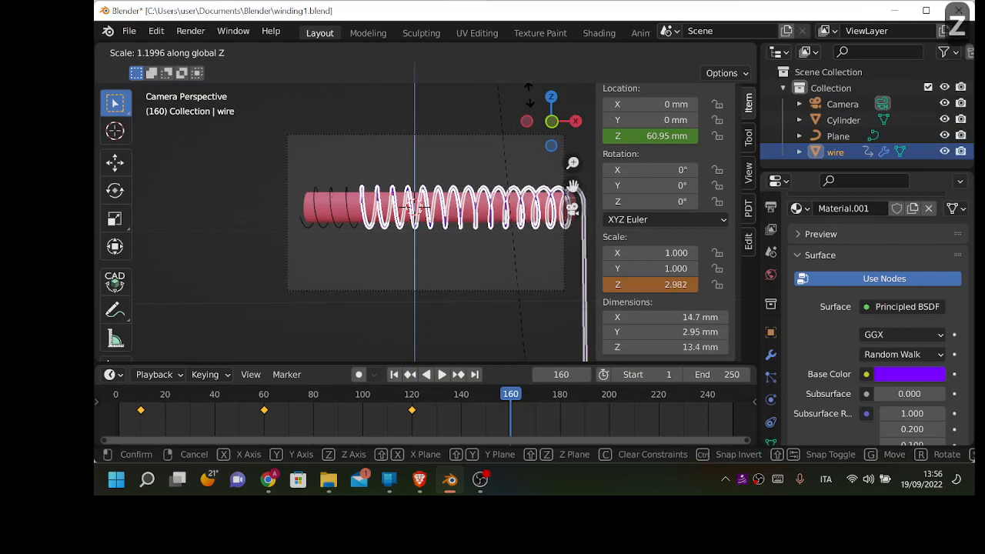
left_click(538, 121)
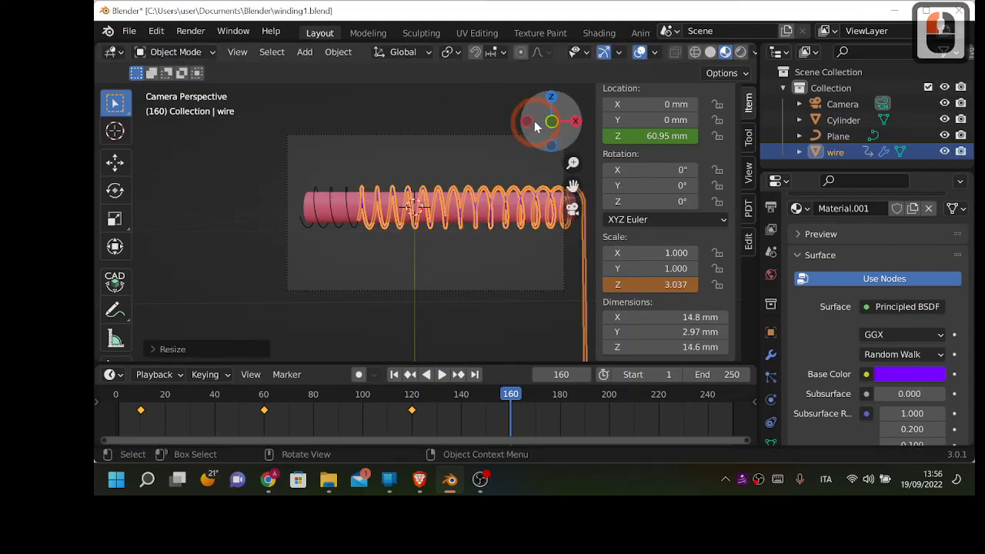
right_click(671, 286)
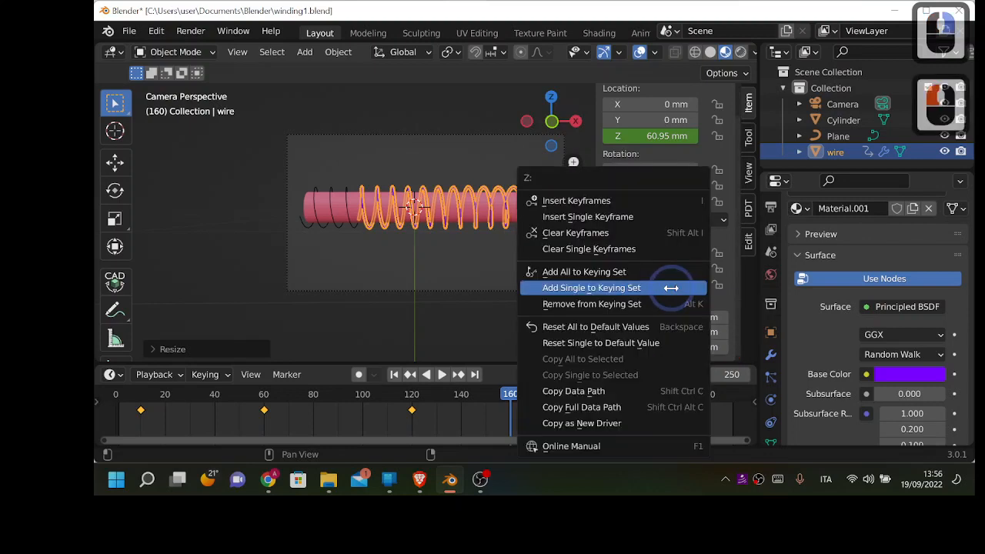
left_click(575, 217)
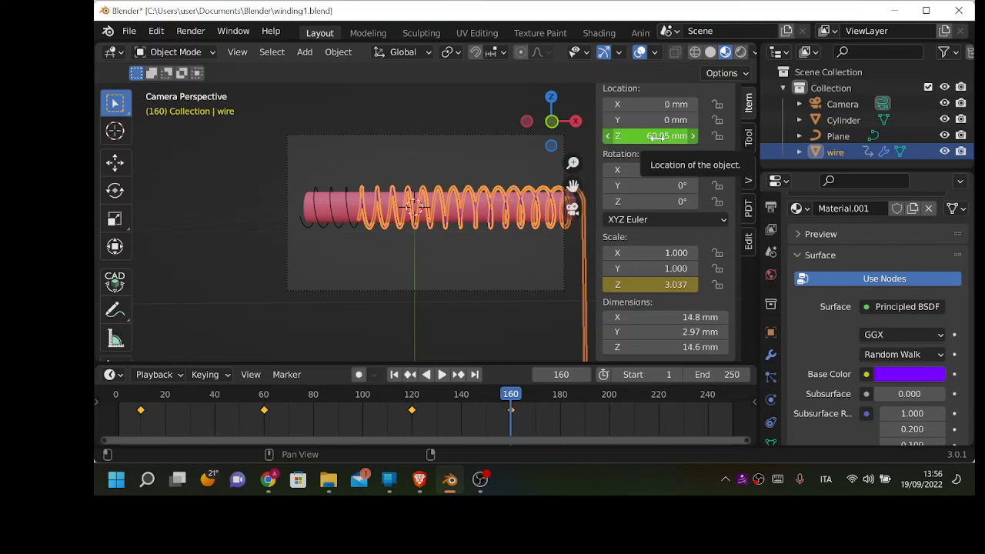
Go to frame 185, set the wire's Z location to 93.07 mm, and insert a single keyframe on it.
left_click_drag(657, 137, 689, 137)
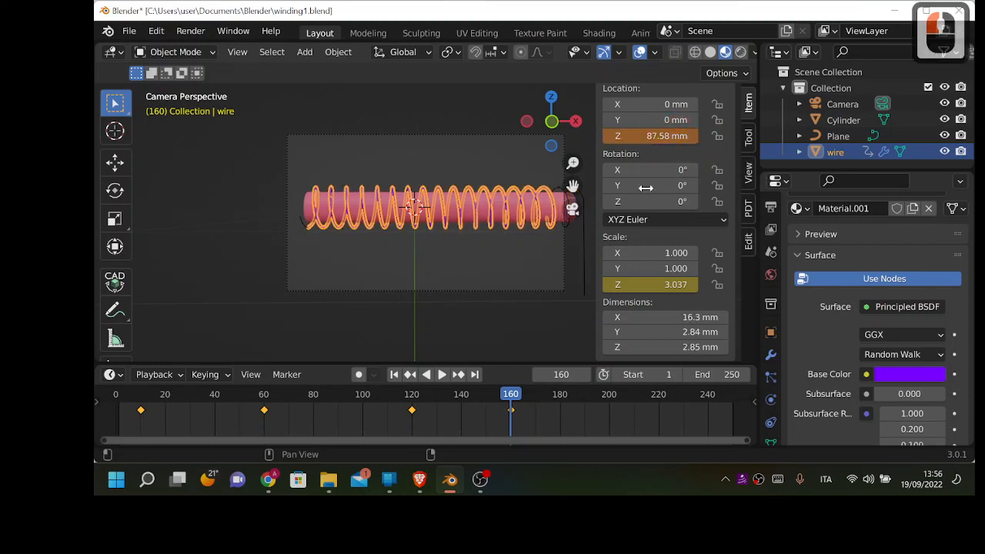
key("space")
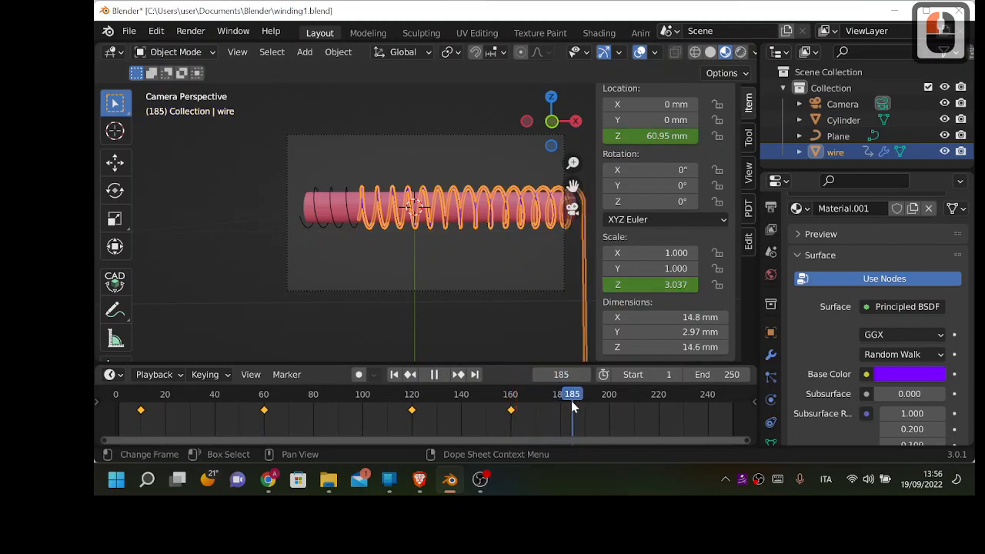
key("space")
left_click(571, 402)
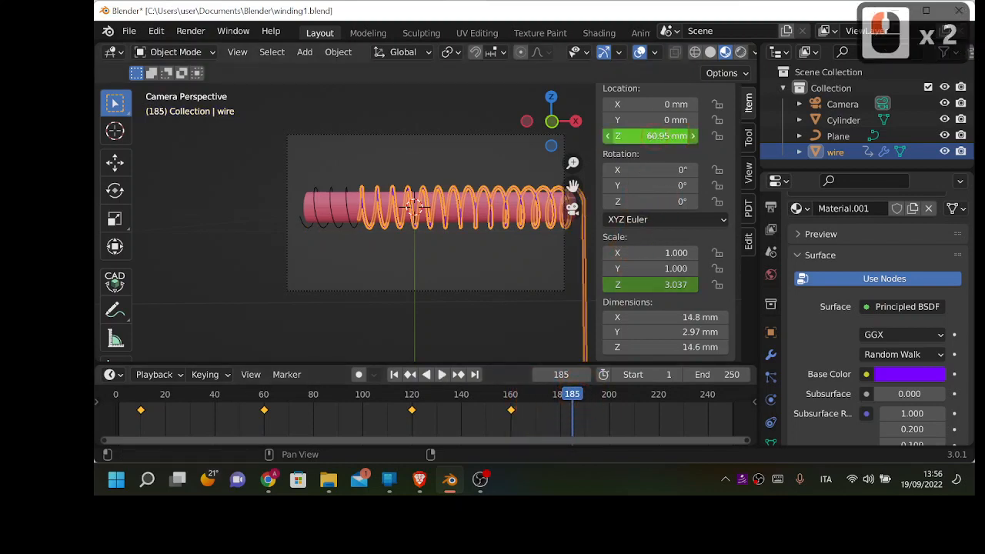
left_click_drag(666, 136, 812, 177)
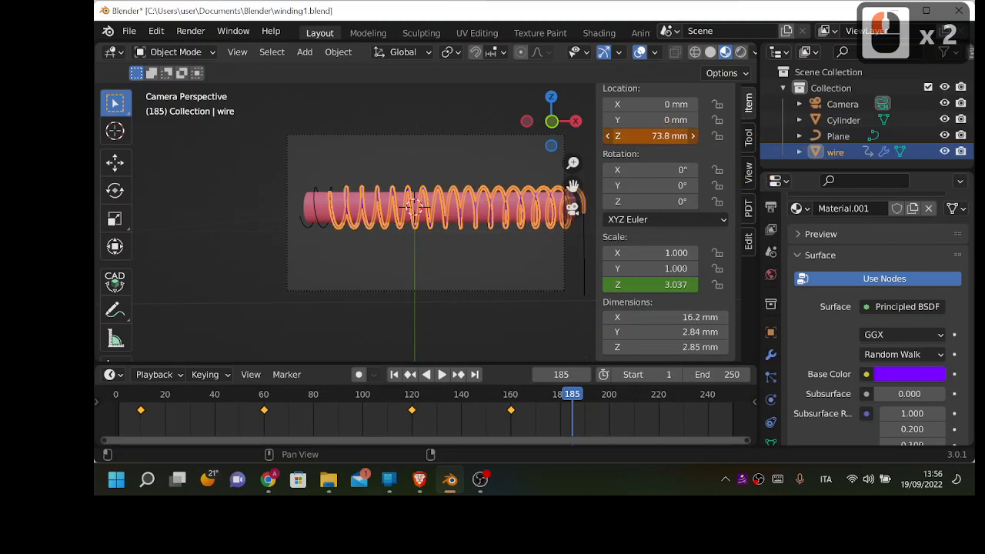
left_click_drag(812, 178, 854, 192)
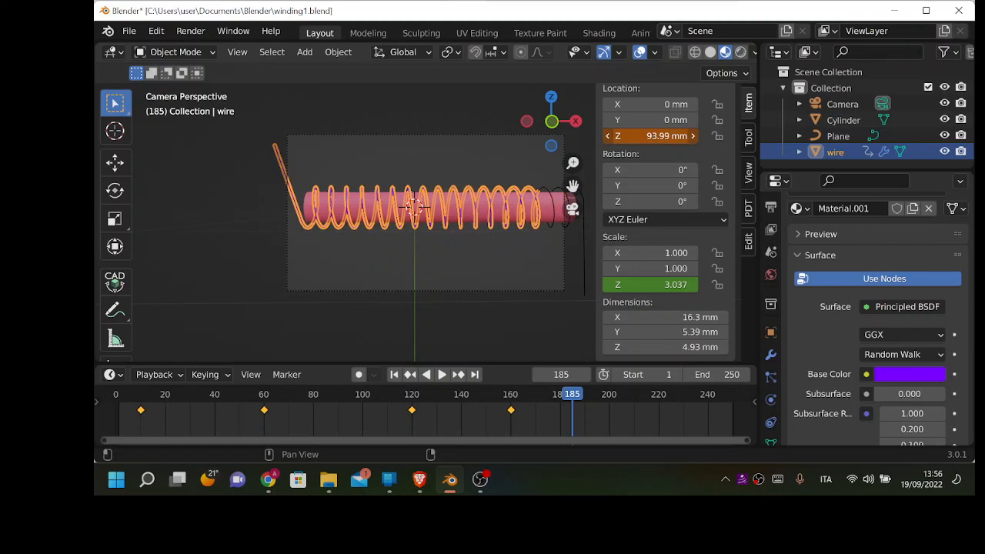
right_click(642, 135)
left_click(643, 135)
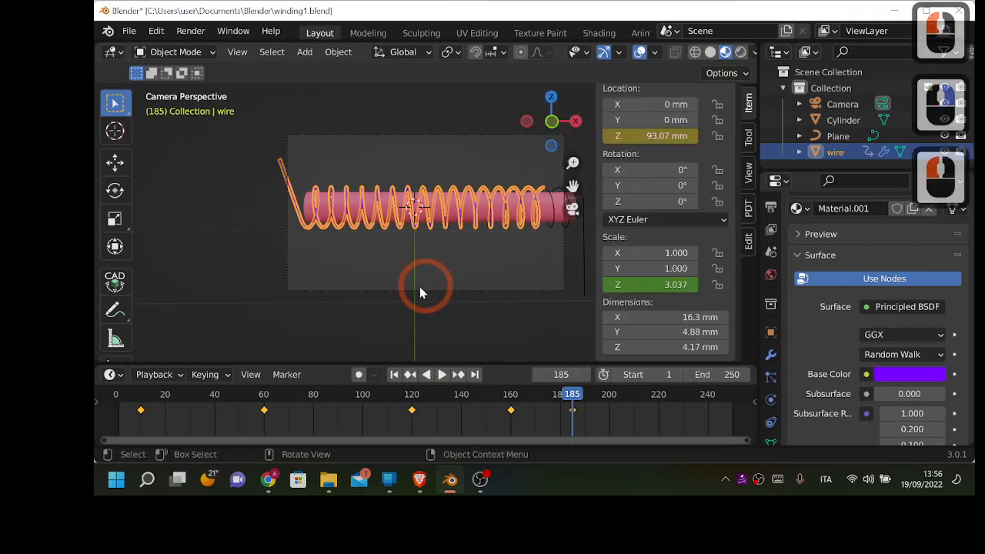
Save the file under the incremented name winding2.blend in the same folder.
left_click(129, 31)
left_click(158, 154)
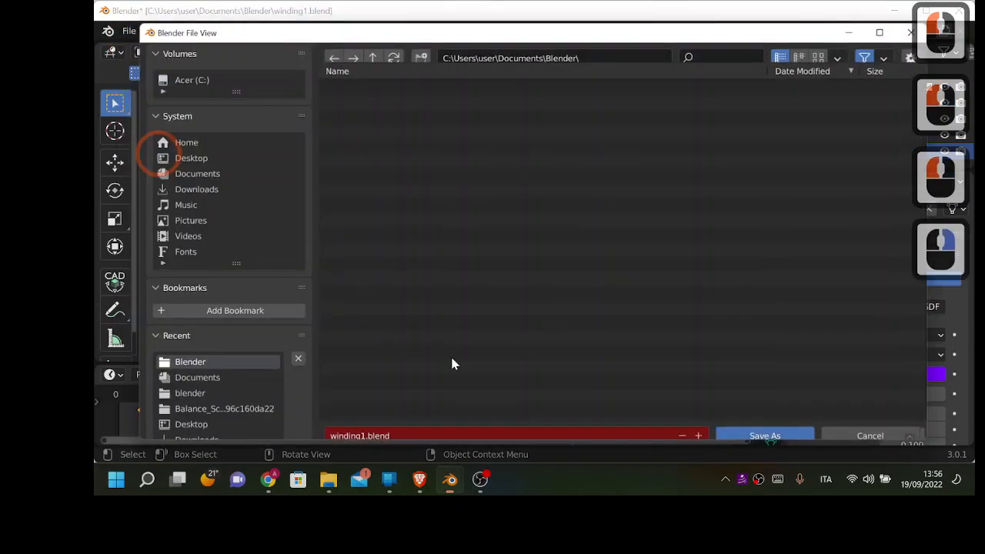
left_click(704, 429)
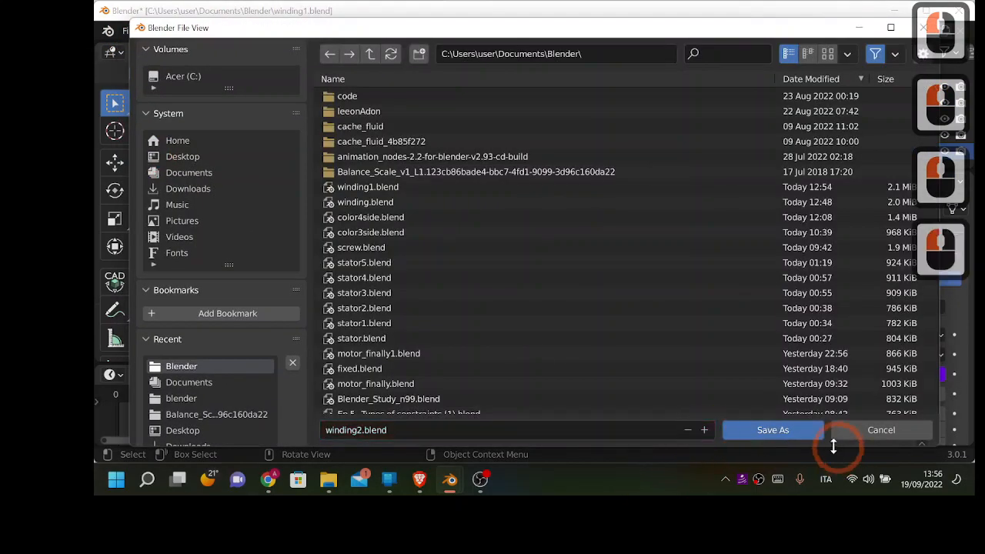
left_click(803, 439)
left_click(803, 440)
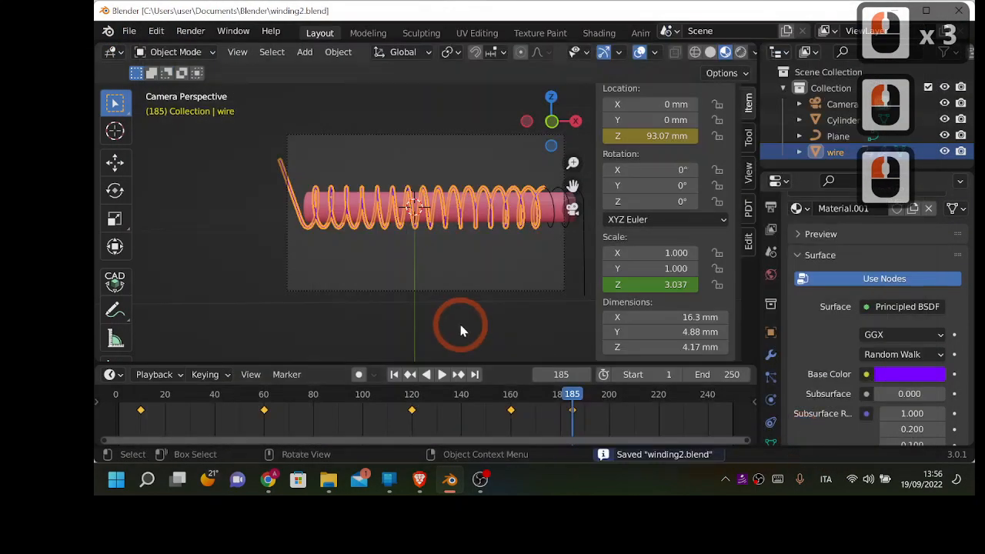
Return the timeline to frame 1.
key("shift")
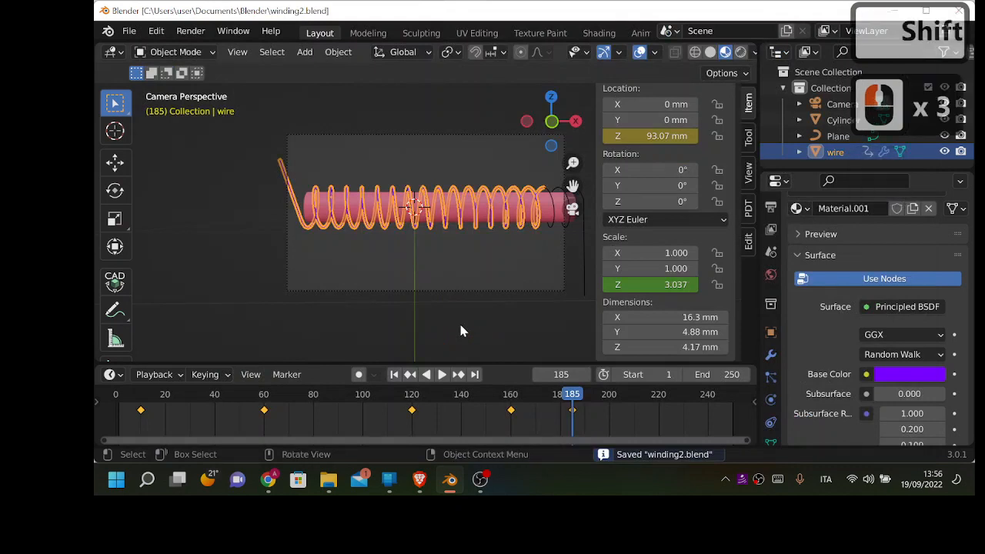
key("shift+Left")
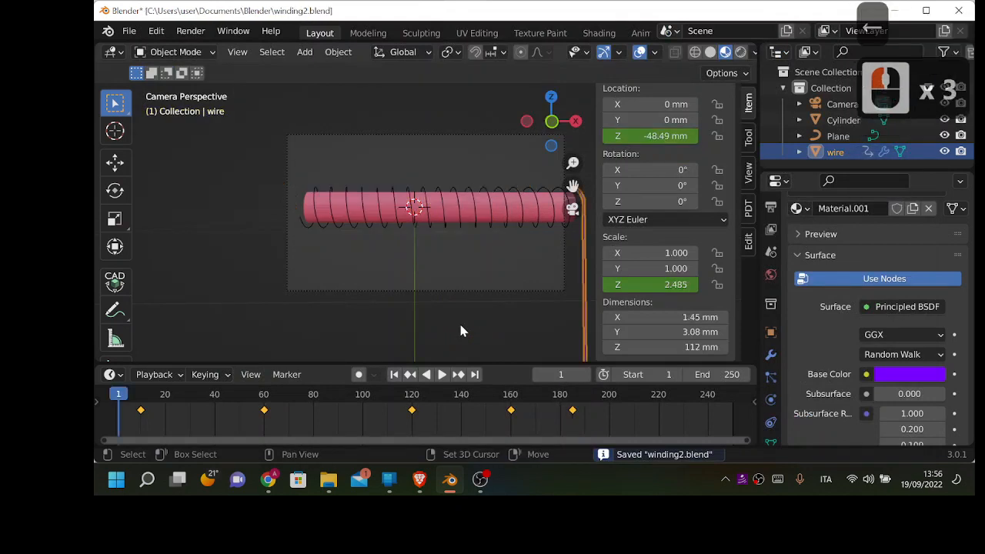
Play back the wire winding animation from frame 1 to review it, and stop near the end of the timeline.
key("space")
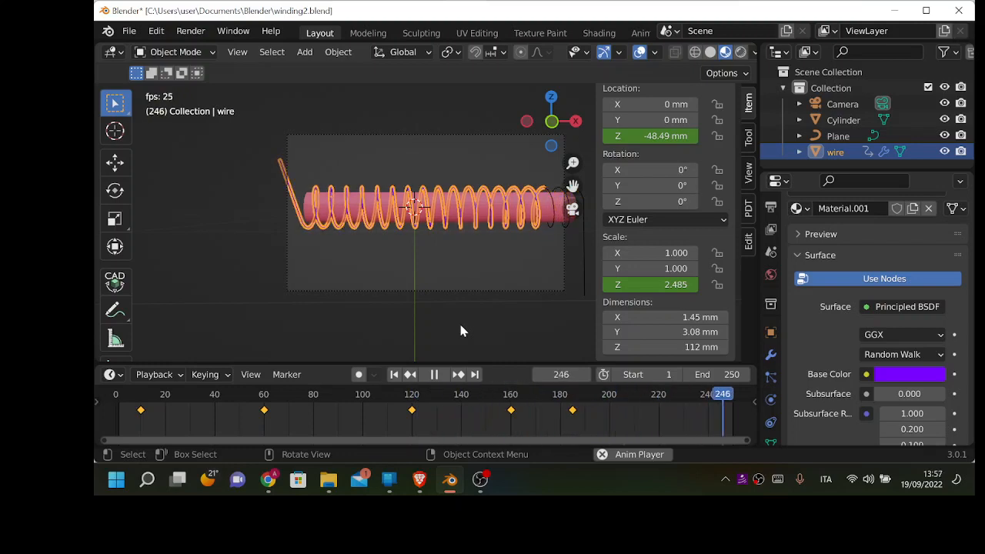
key("space")
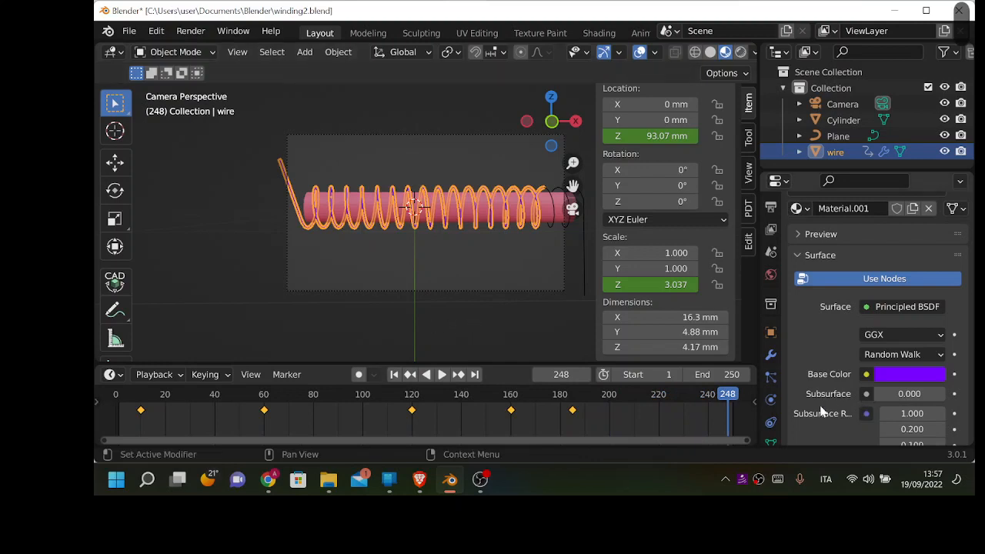
Set the animation's end frame to 190 and replay it from the first frame.
left_click(720, 375)
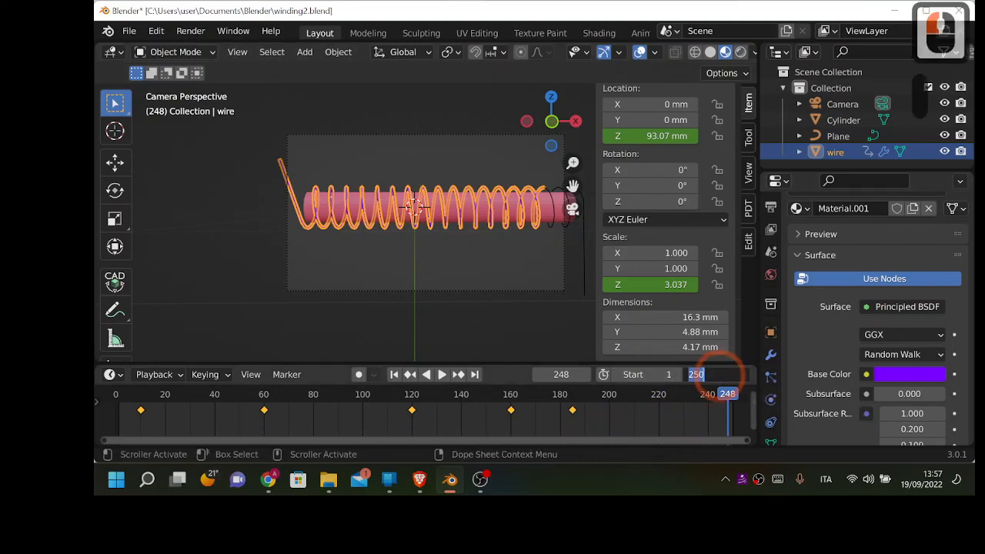
type("1")
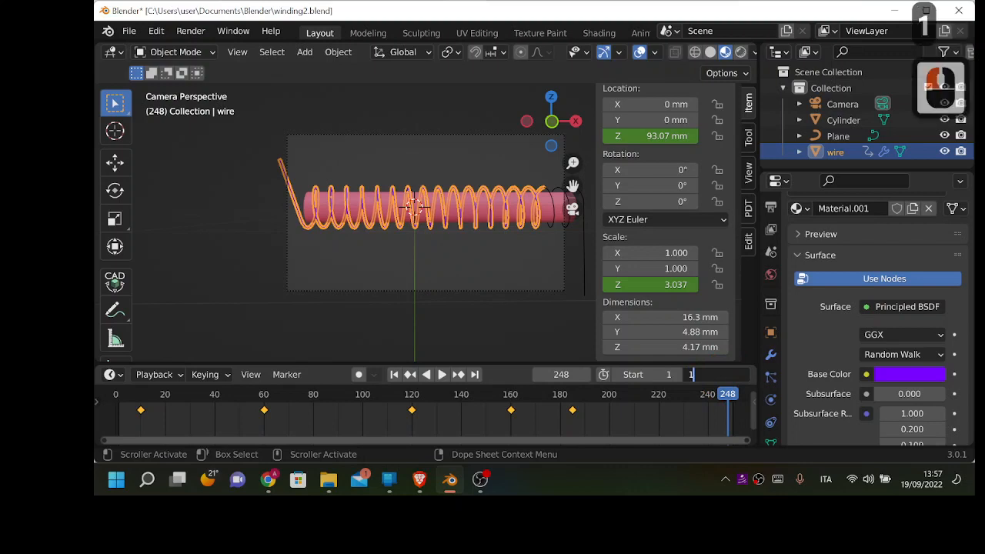
type("80")
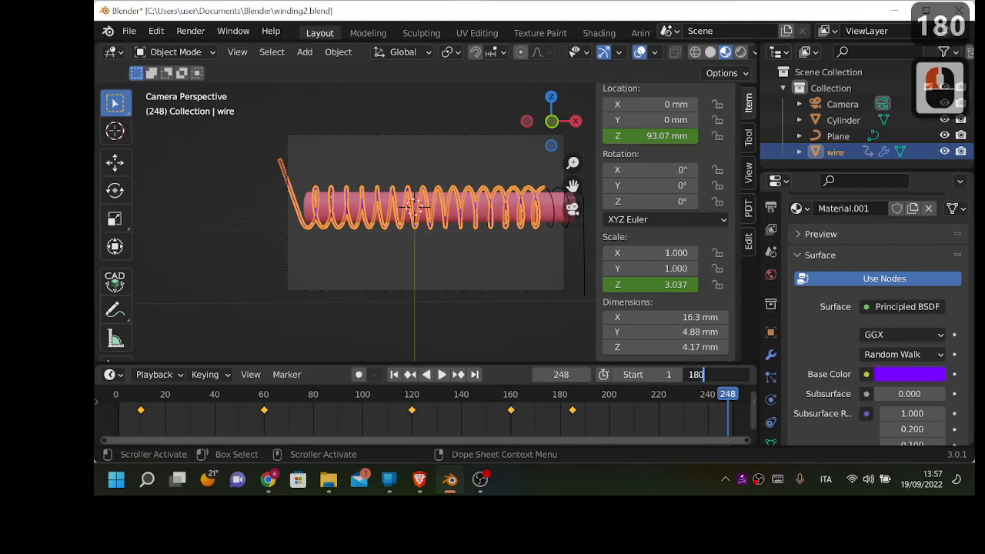
key("BackSpace")
key("BackSpace")
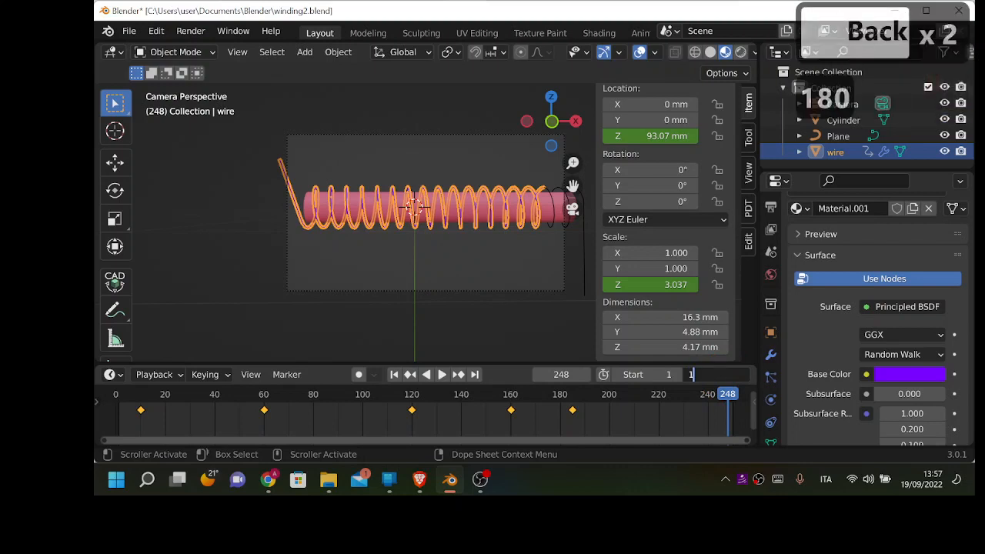
type("90")
key("Return")
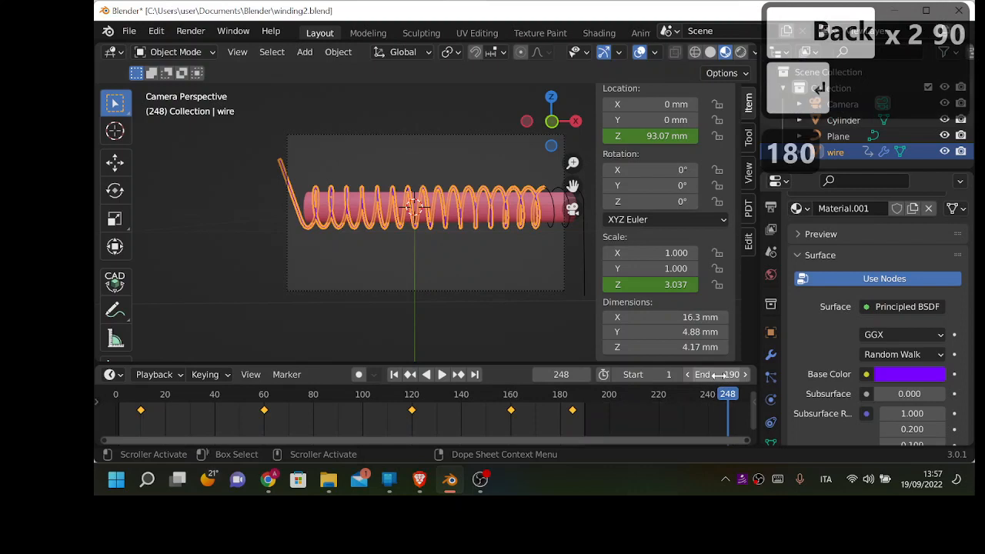
key("shift+Left")
key("space")
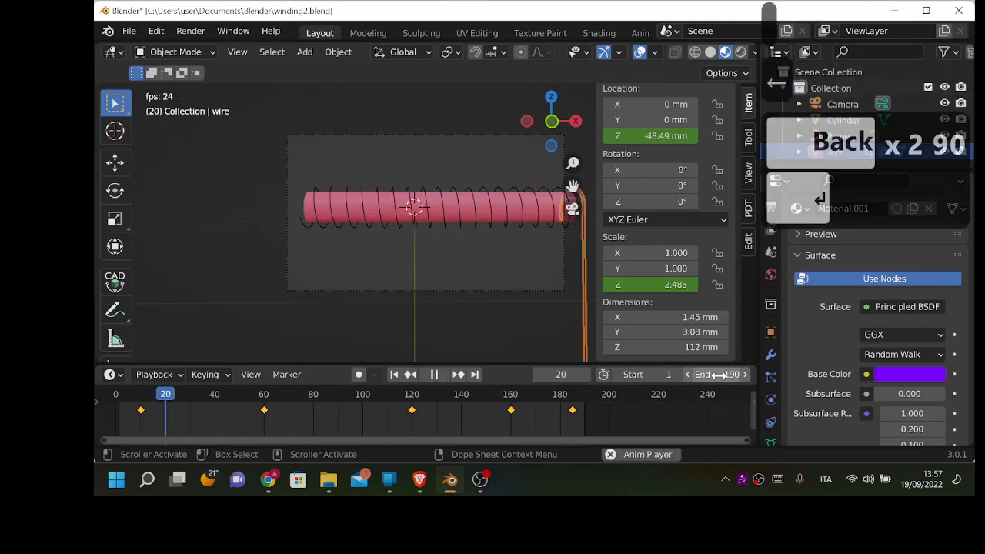
Save winding2.blend under its current name and start rendering the animation.
left_click(129, 30)
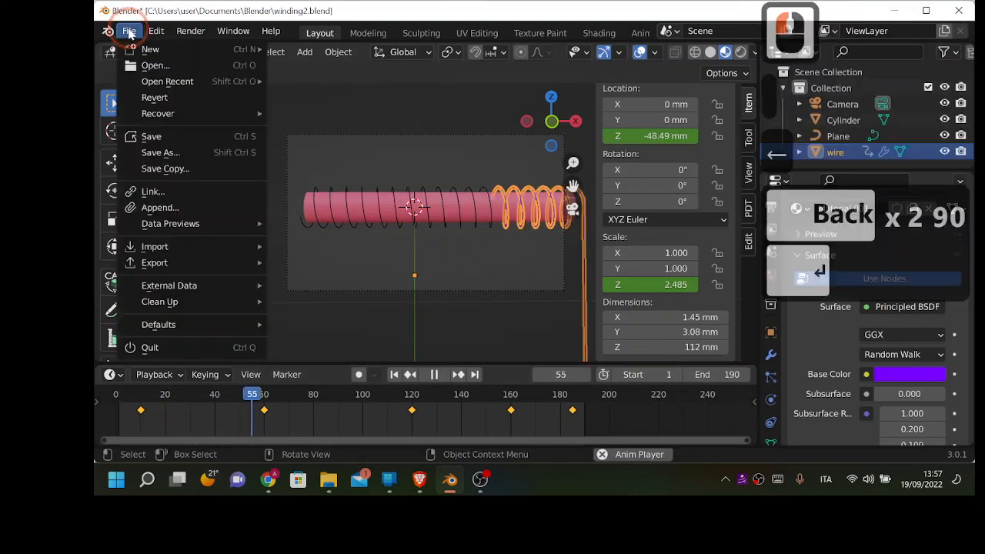
left_click(157, 142)
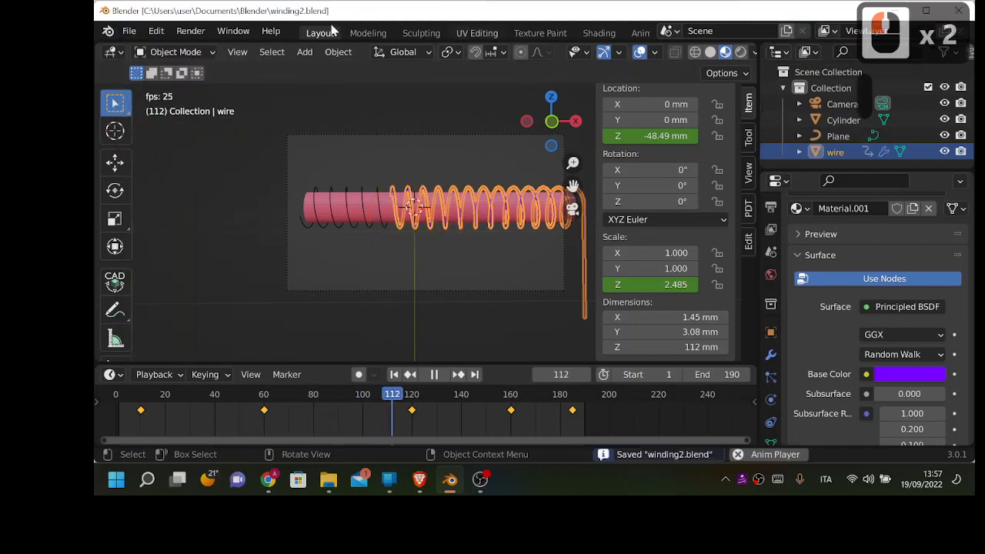
left_click(190, 30)
left_click(208, 66)
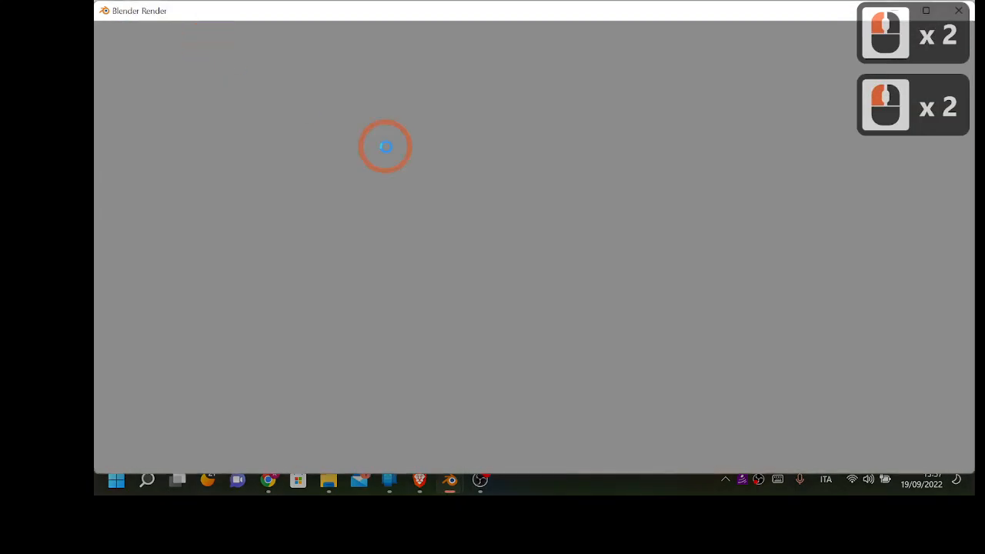